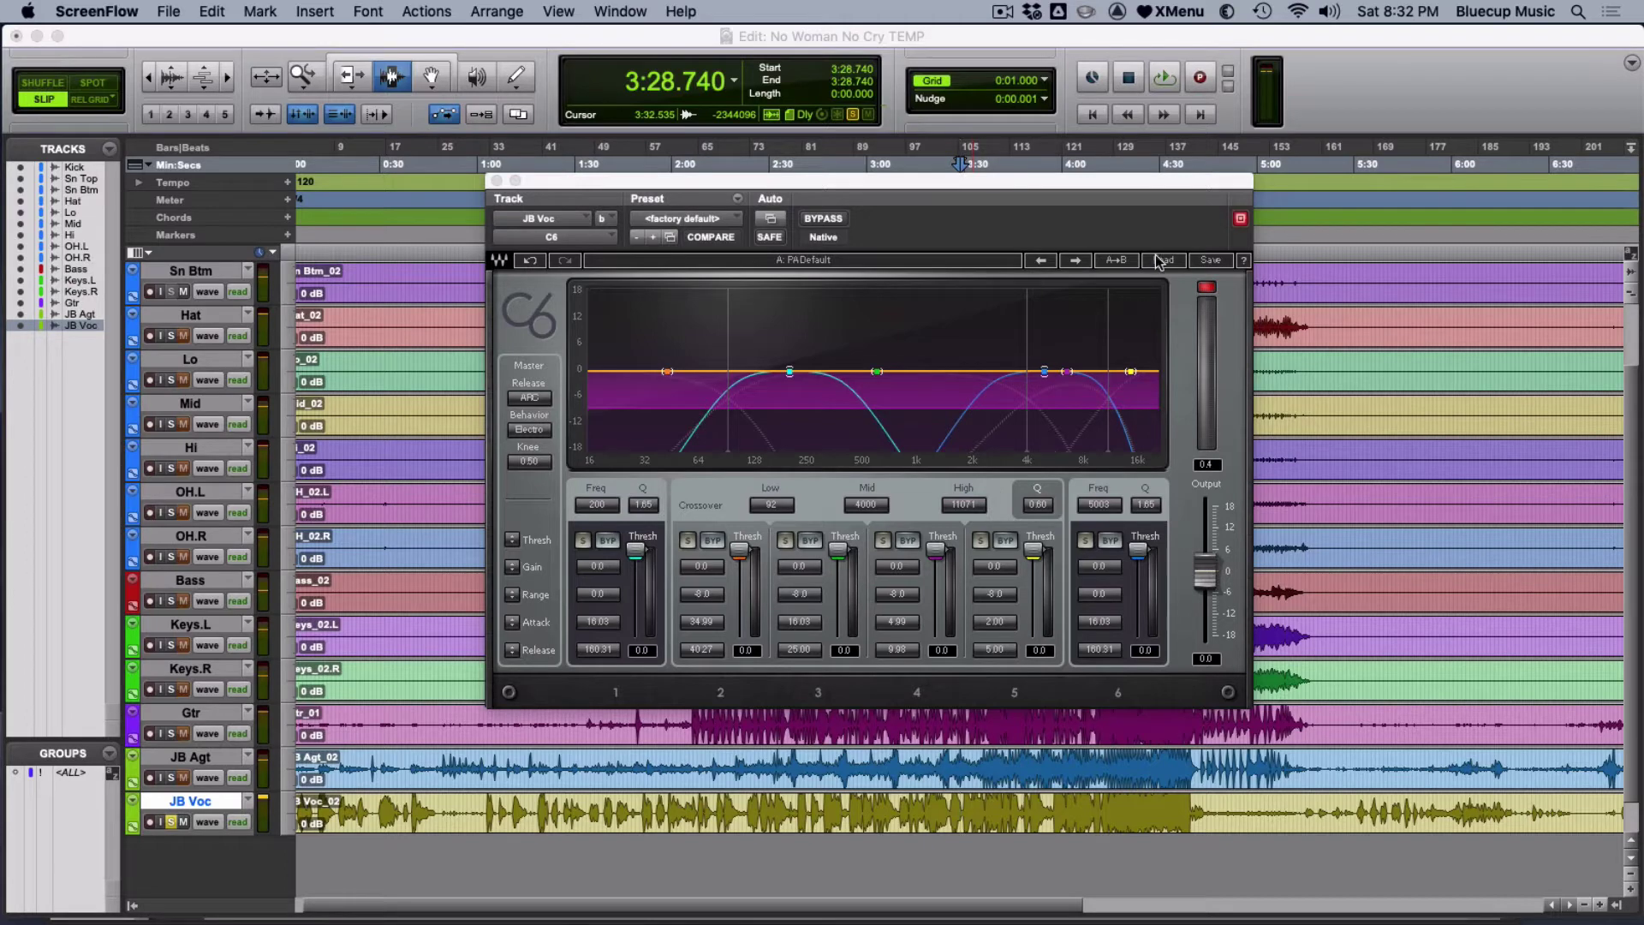
{"action": "left_click", "coordinate": [1163, 259]}
{"action": "mouse_move", "coordinate": [1285, 597]}
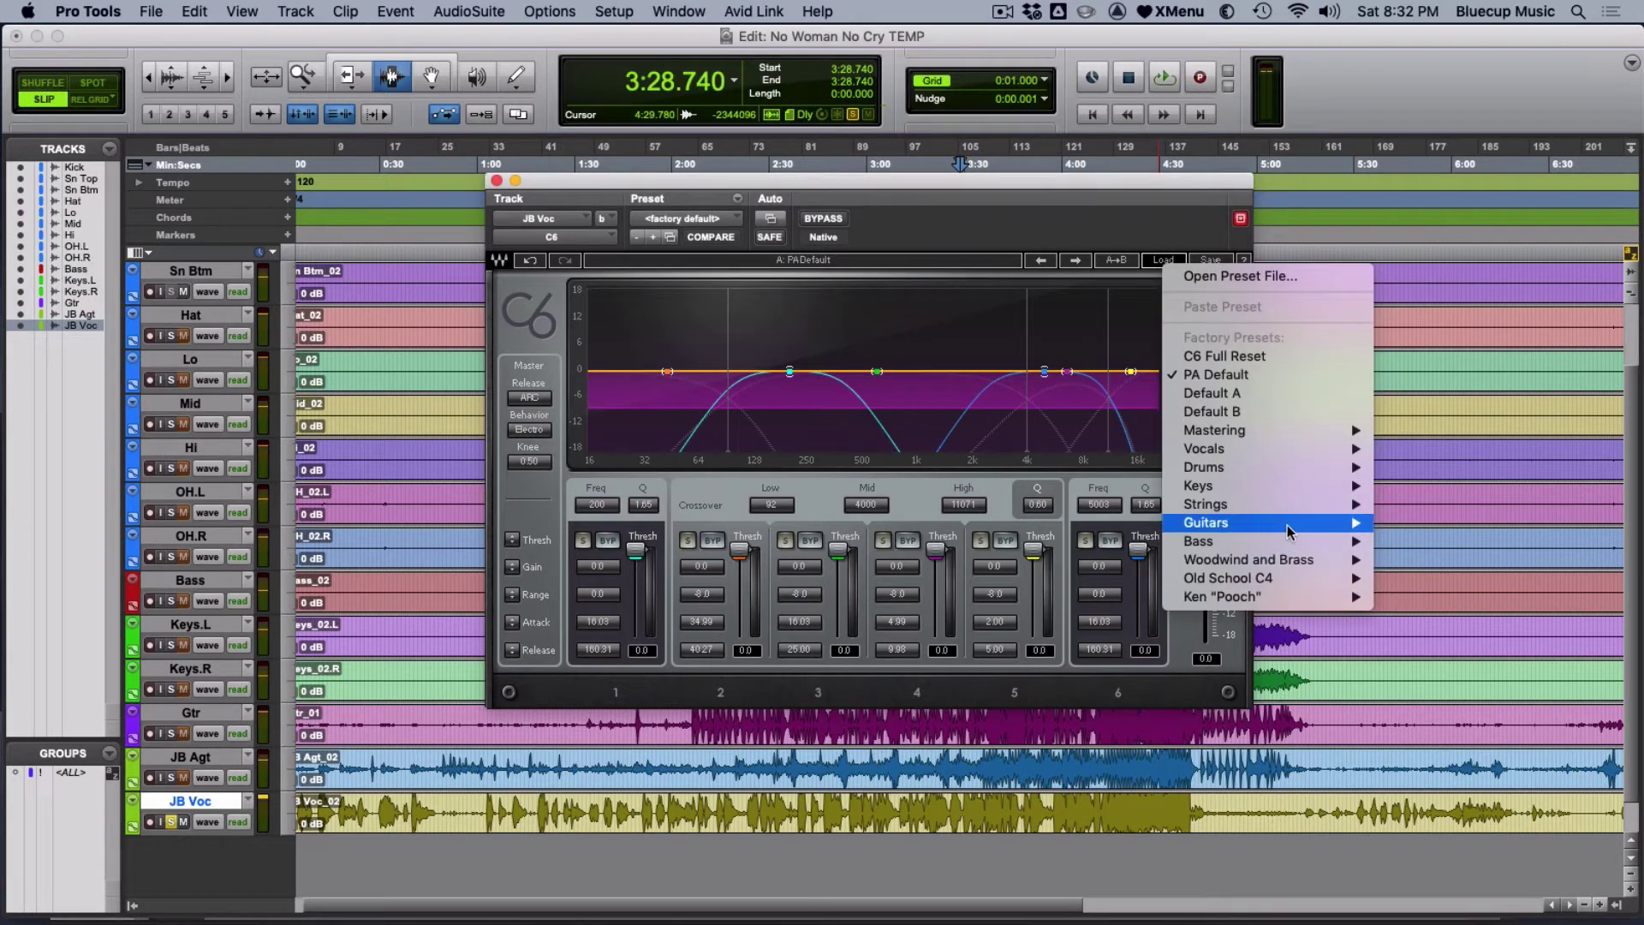
{"action": "left_click", "coordinate": [1172, 204]}
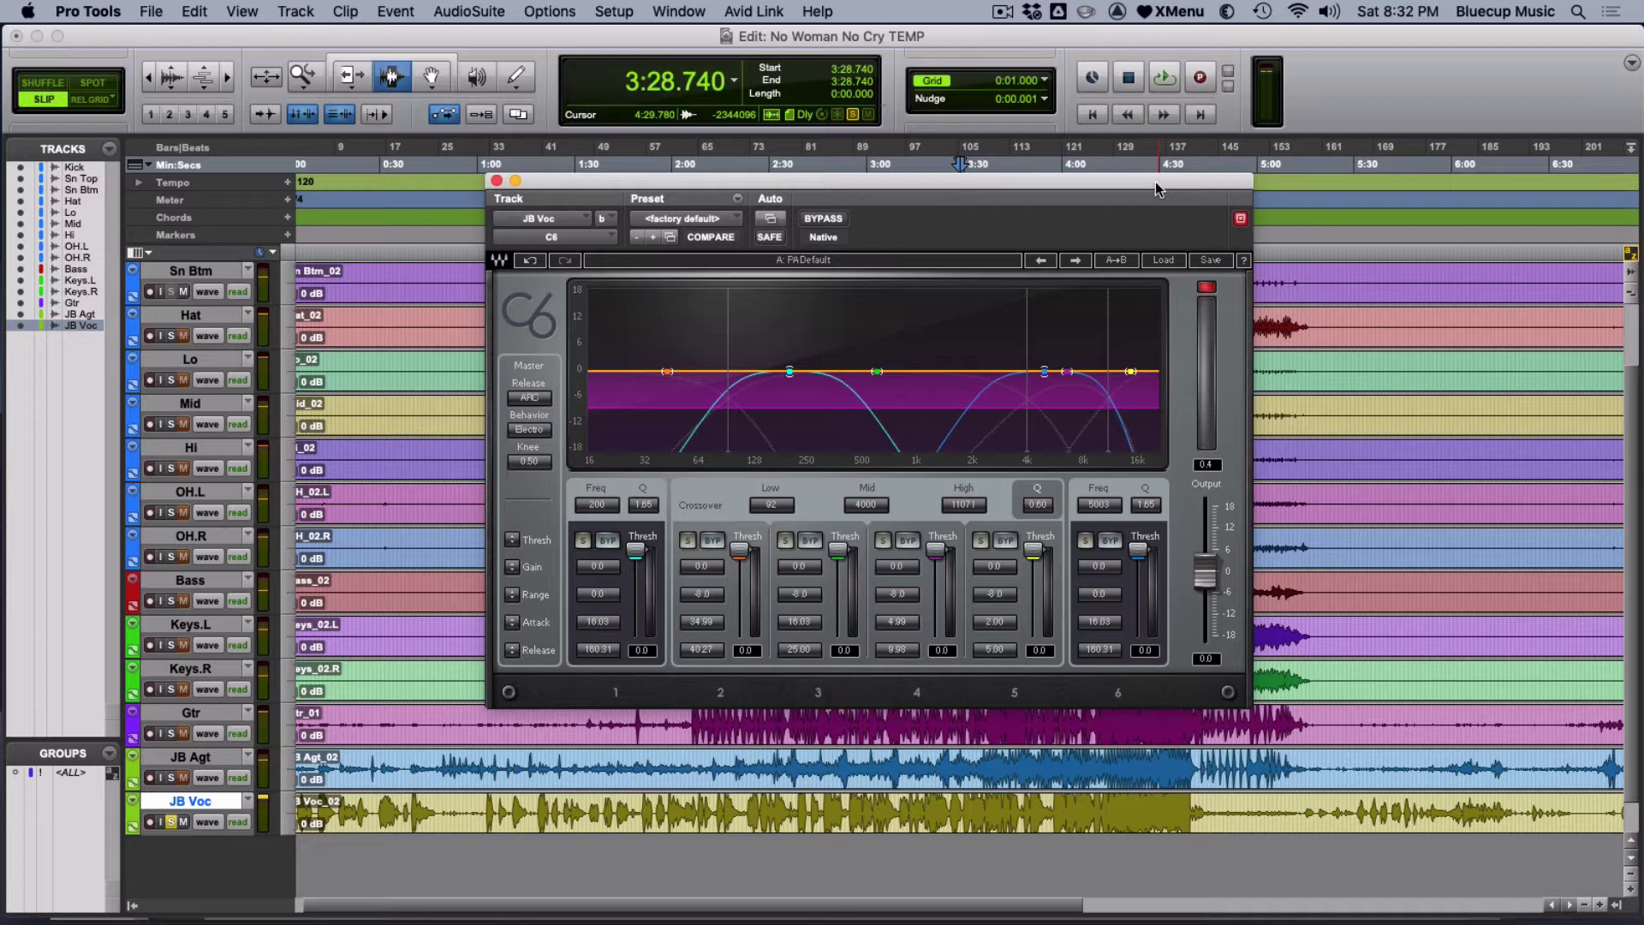
{"action": "left_click", "coordinate": [1162, 262]}
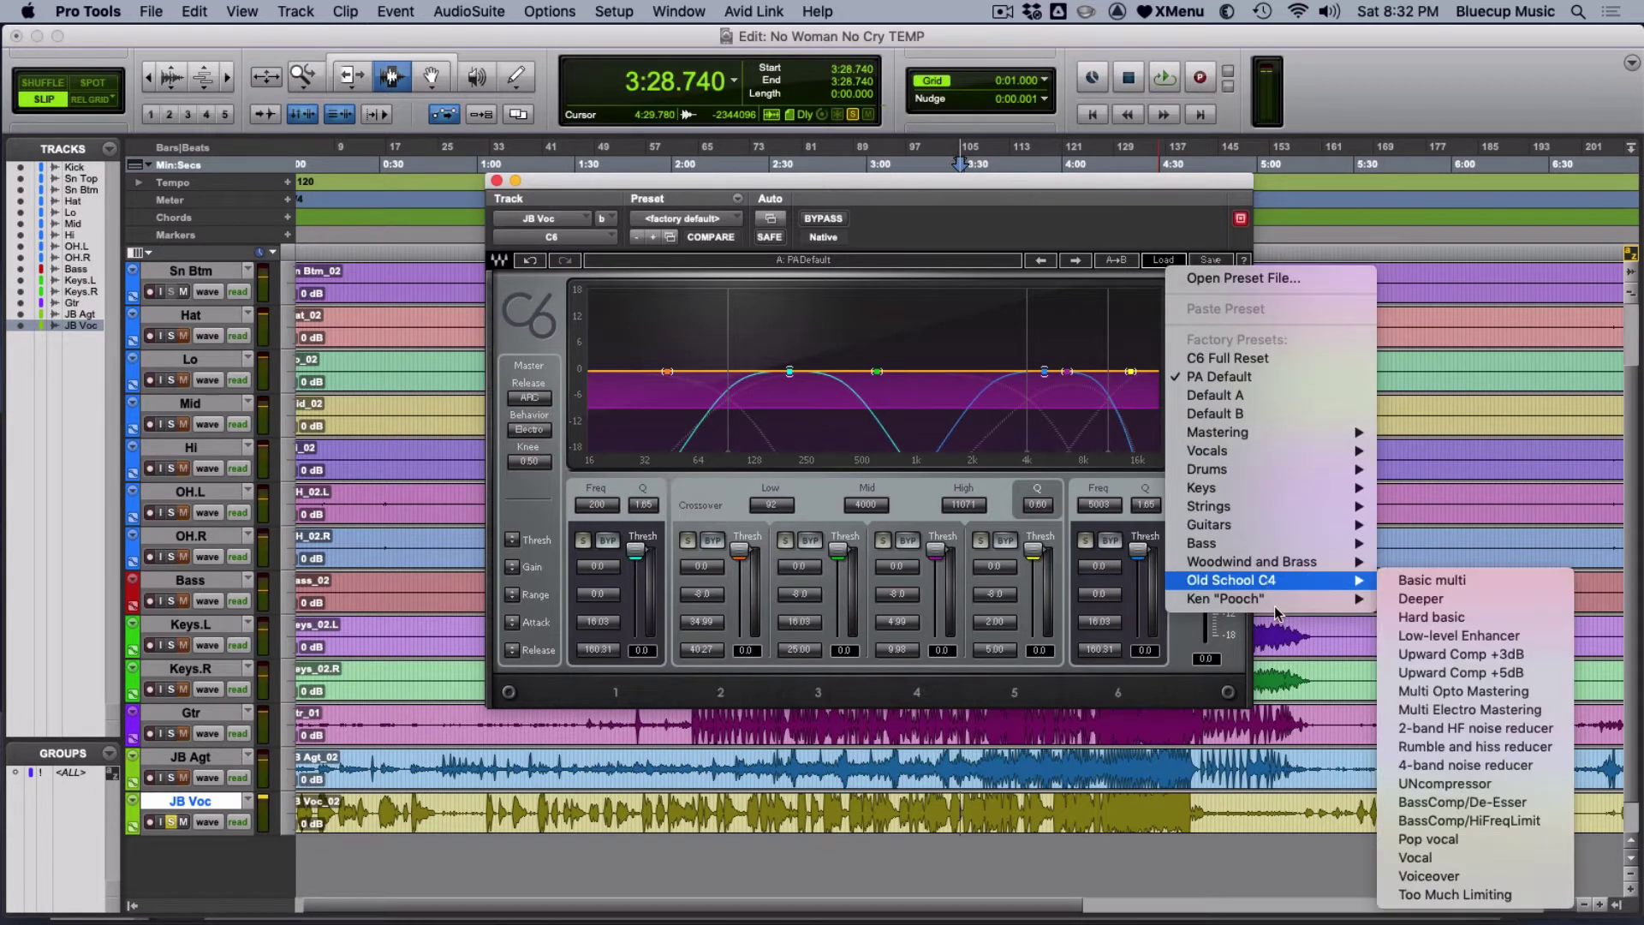
{"action": "mouse_move", "coordinate": [1277, 589]}
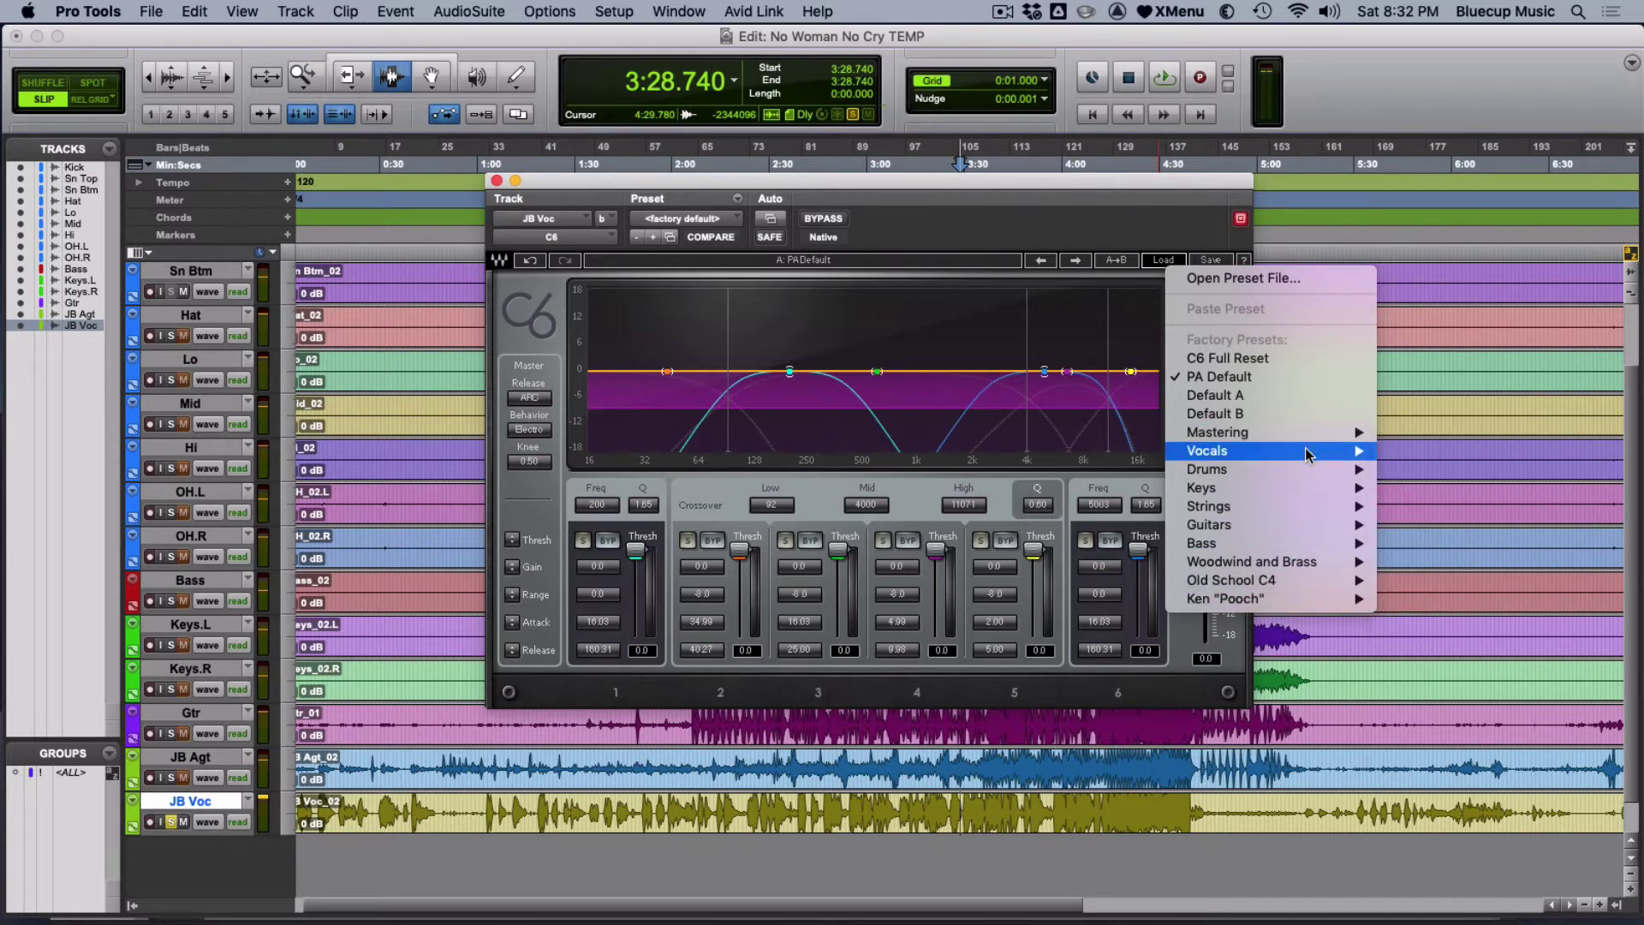
{"action": "mouse_move", "coordinate": [1314, 471]}
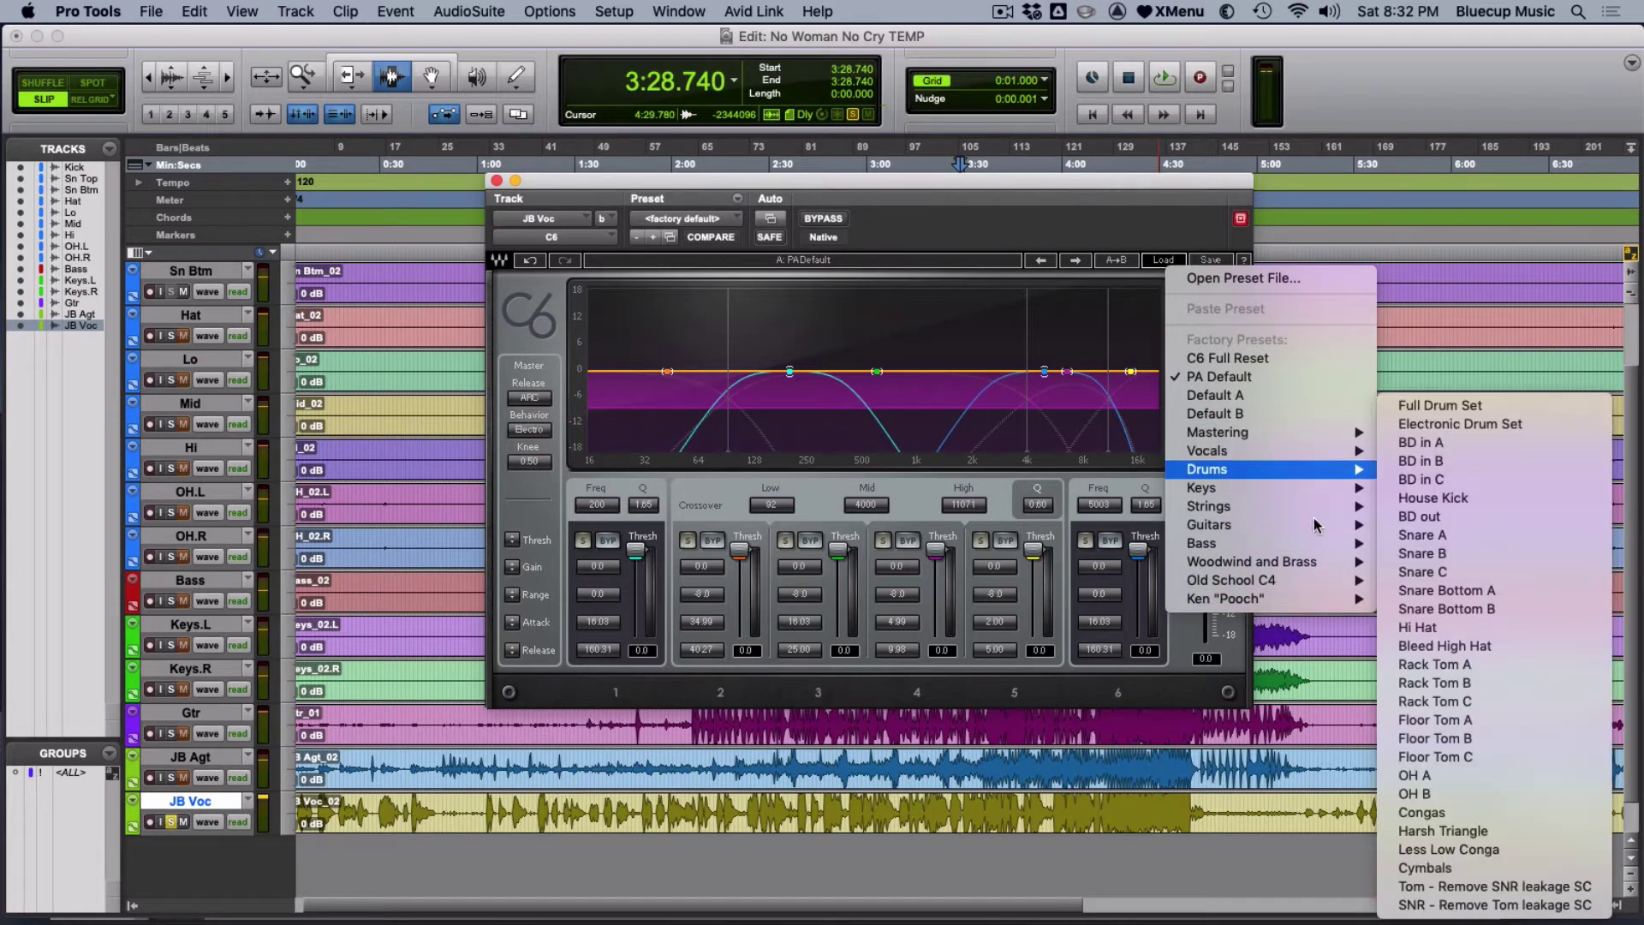
{"action": "left_click", "coordinate": [1067, 178]}
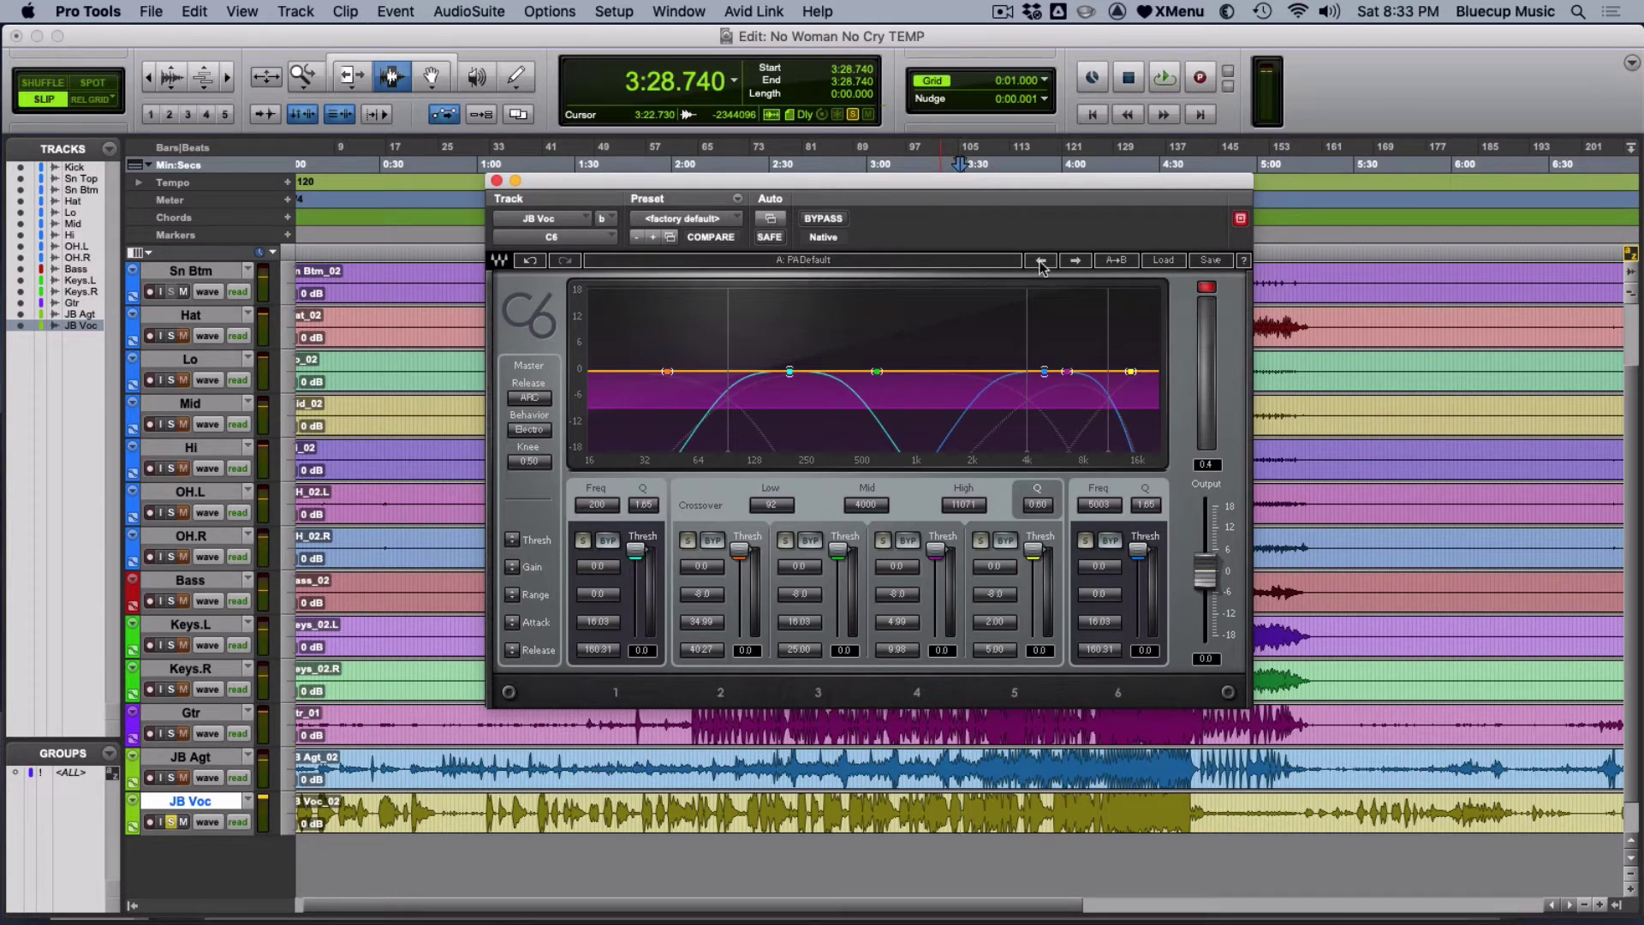
Load the C6 Full Reset preset and move the two floating bands' frequencies to the extremes, 16 Hz for band 1 and 21357 Hz for band 6.
{"action": "left_click", "coordinate": [1165, 260]}
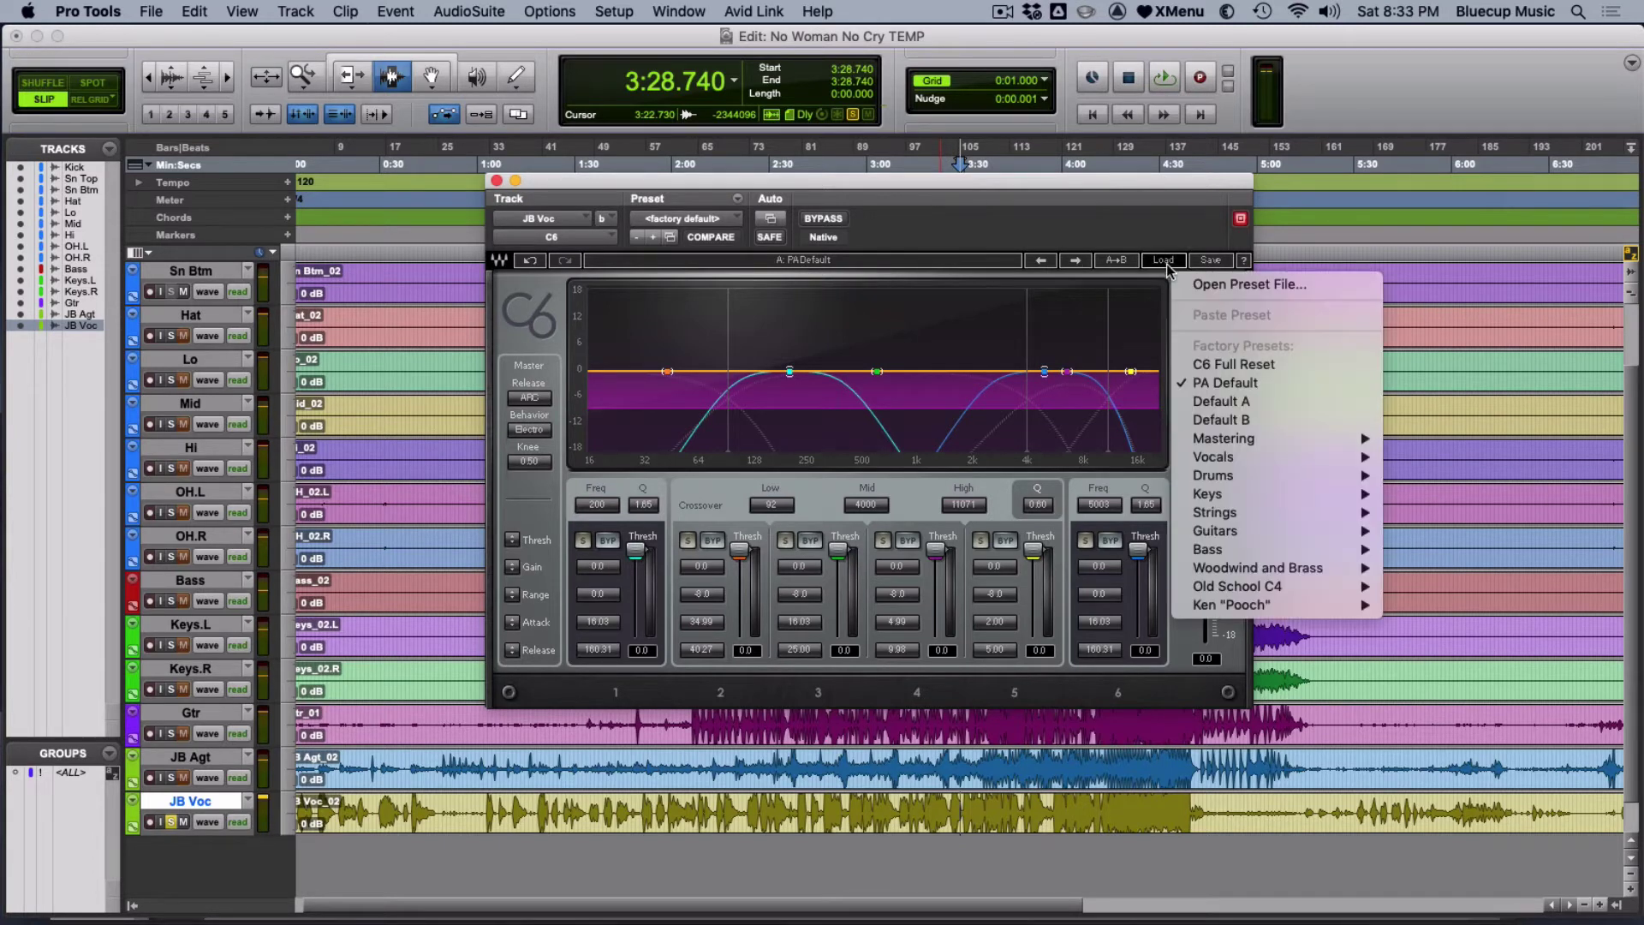
{"action": "left_click", "coordinate": [1208, 365]}
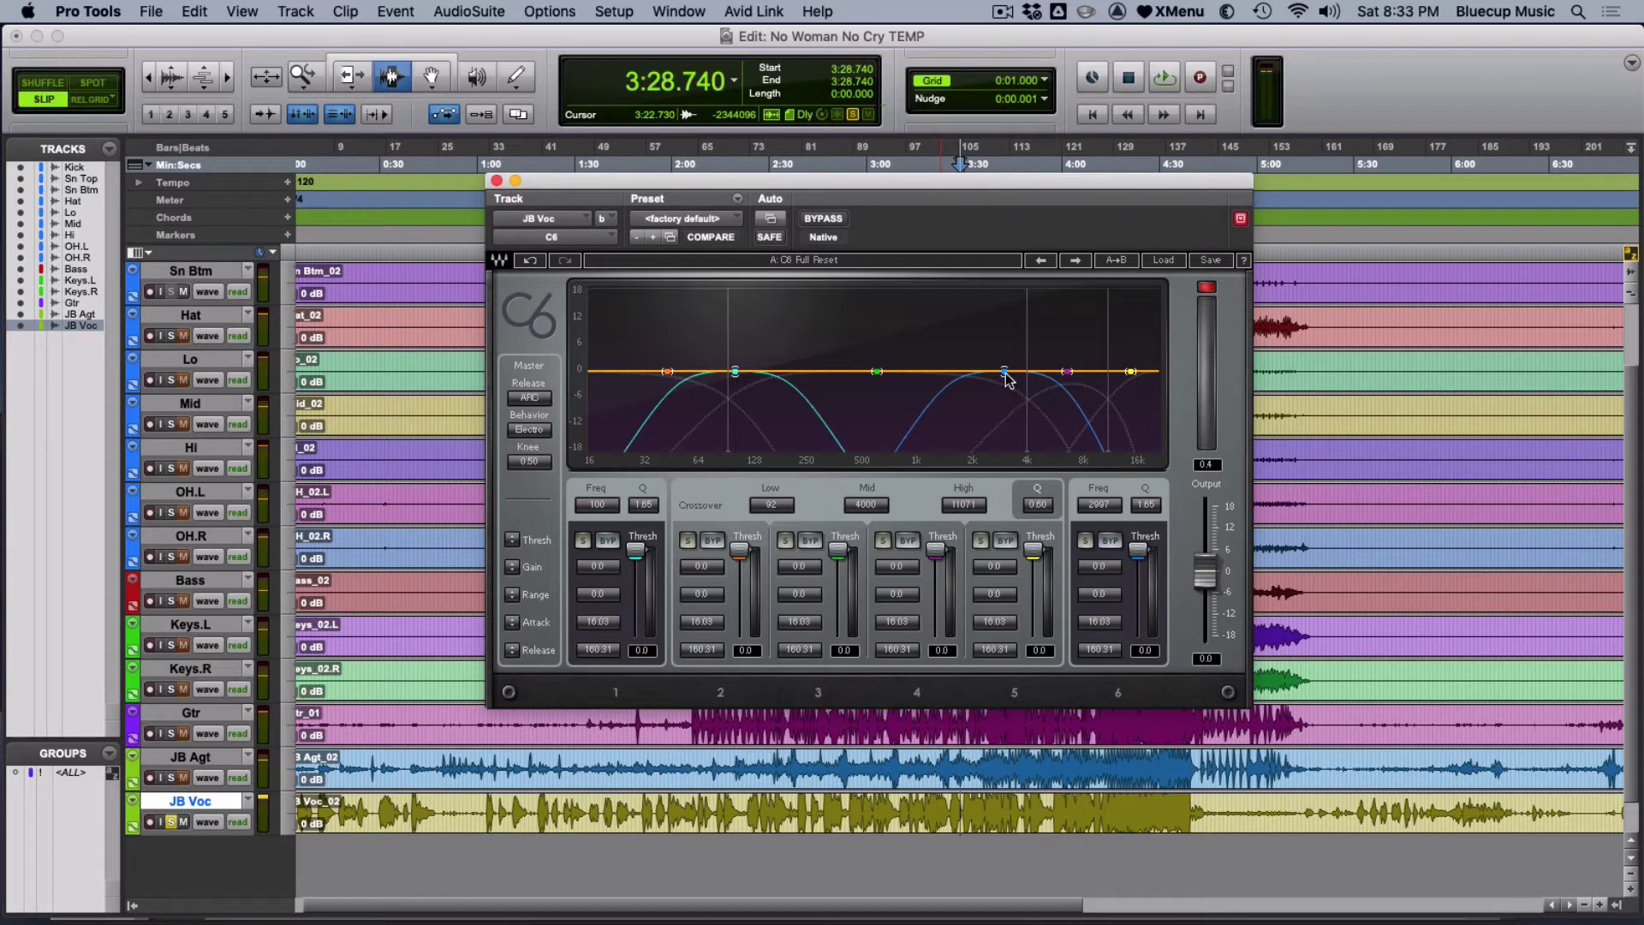
{"action": "left_click_drag", "start_coordinate": [1100, 504], "coordinate": [1101, 412]}
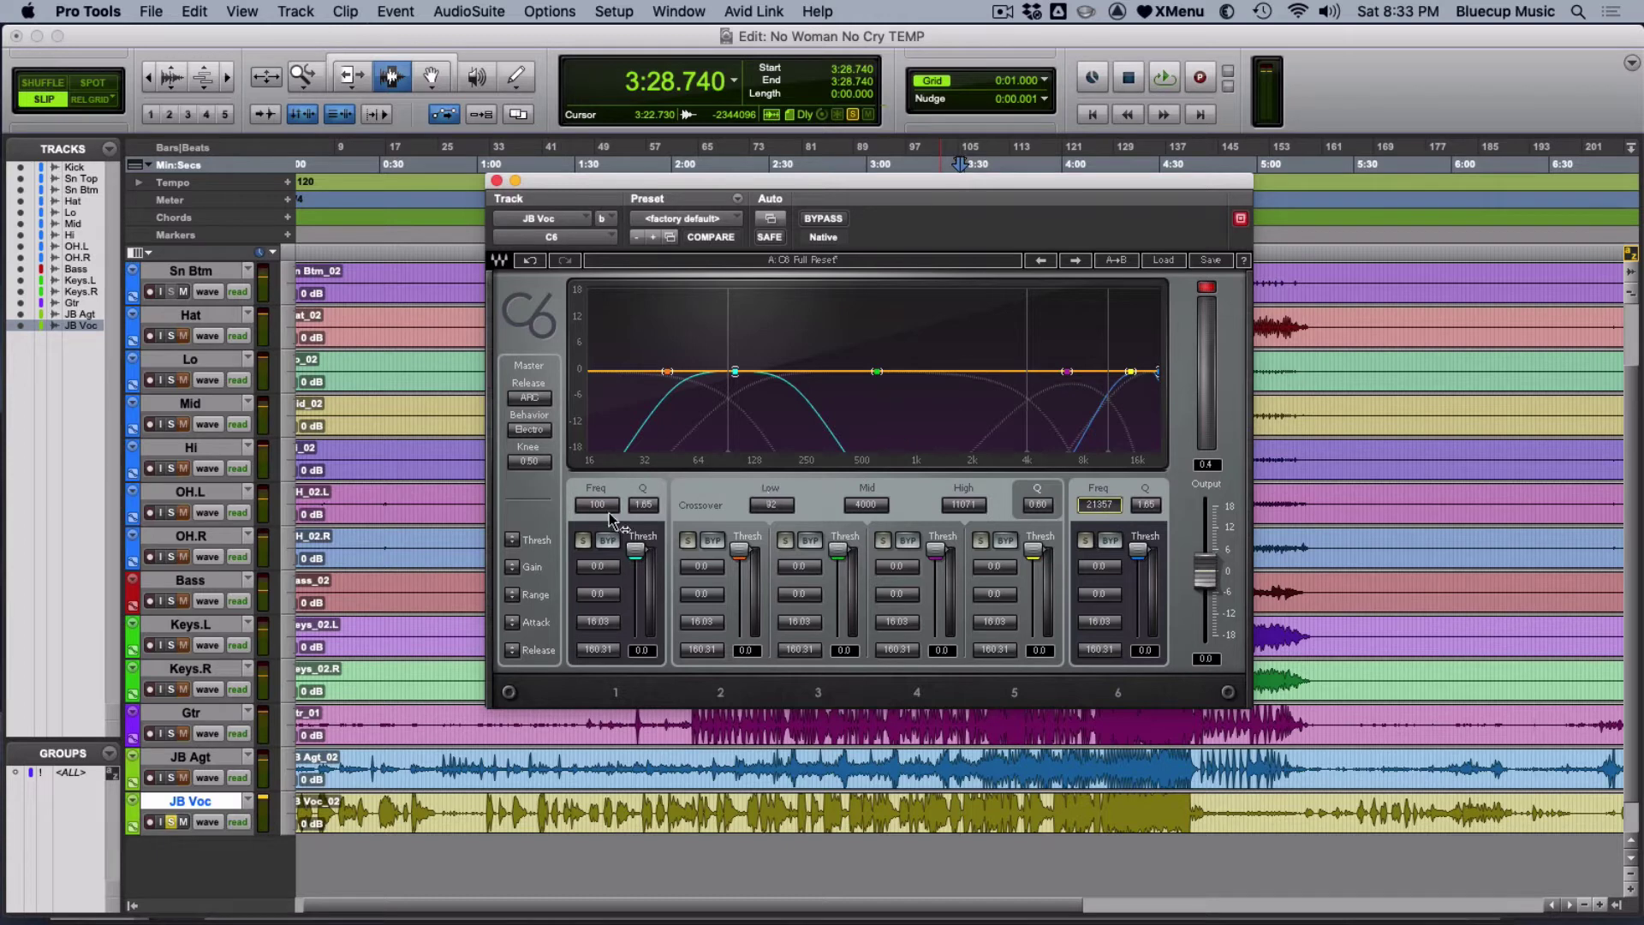
{"action": "left_click_drag", "start_coordinate": [607, 507], "coordinate": [607, 557]}
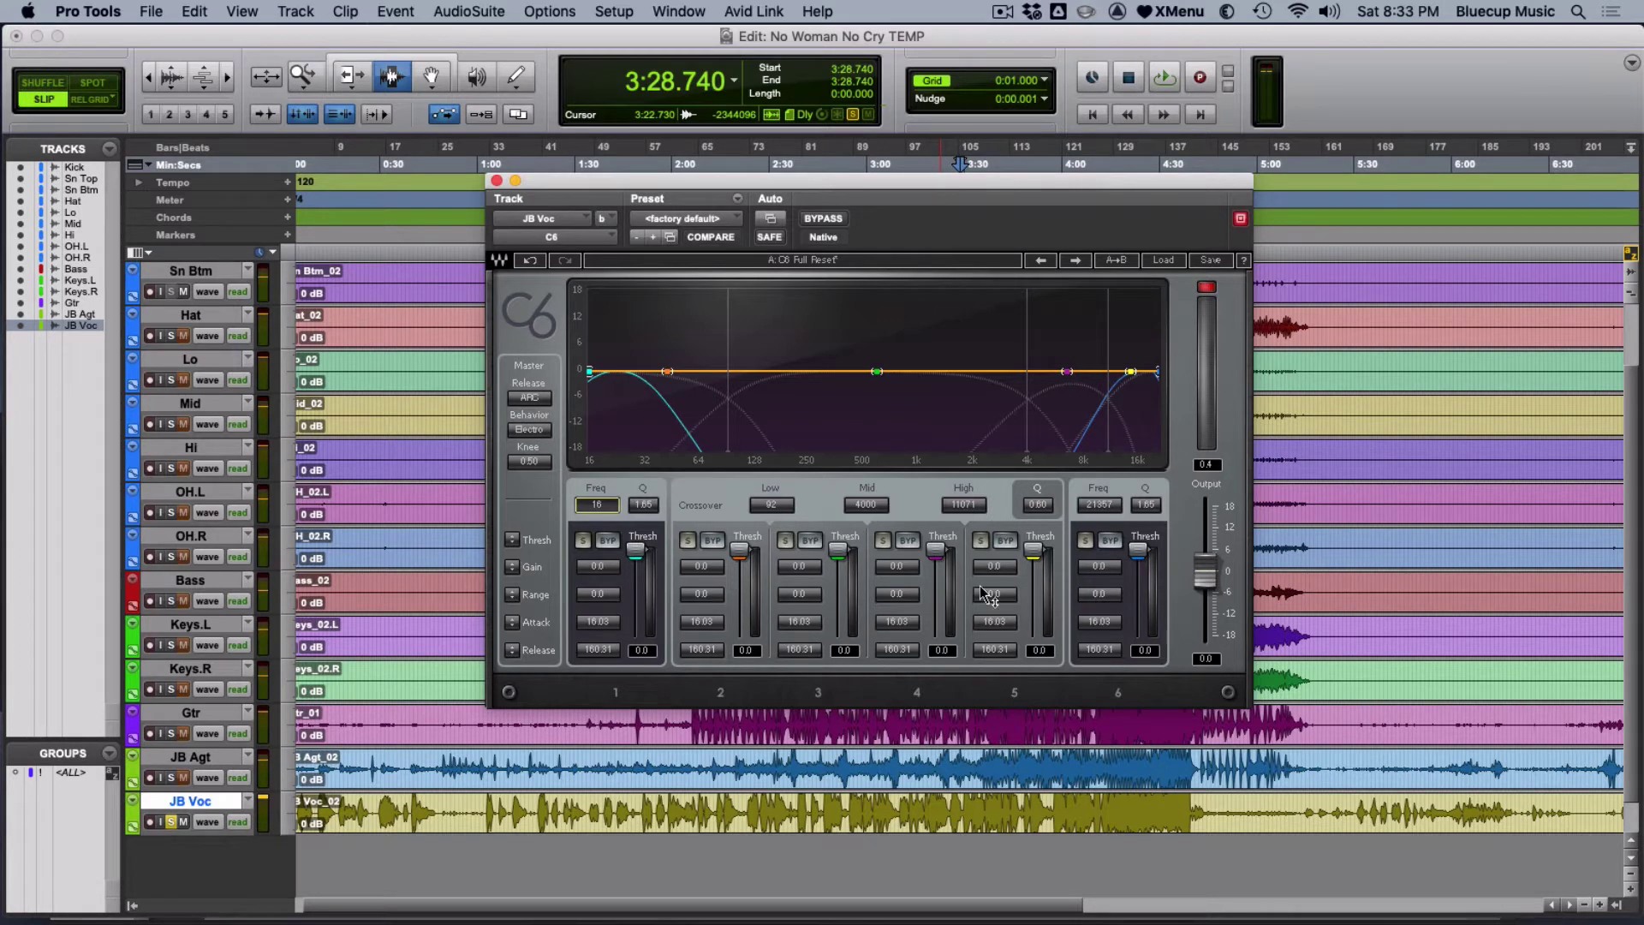
Audition the JB Voc track, moving the playback start to about 3:29.688.
{"action": "key", "text": "space"}
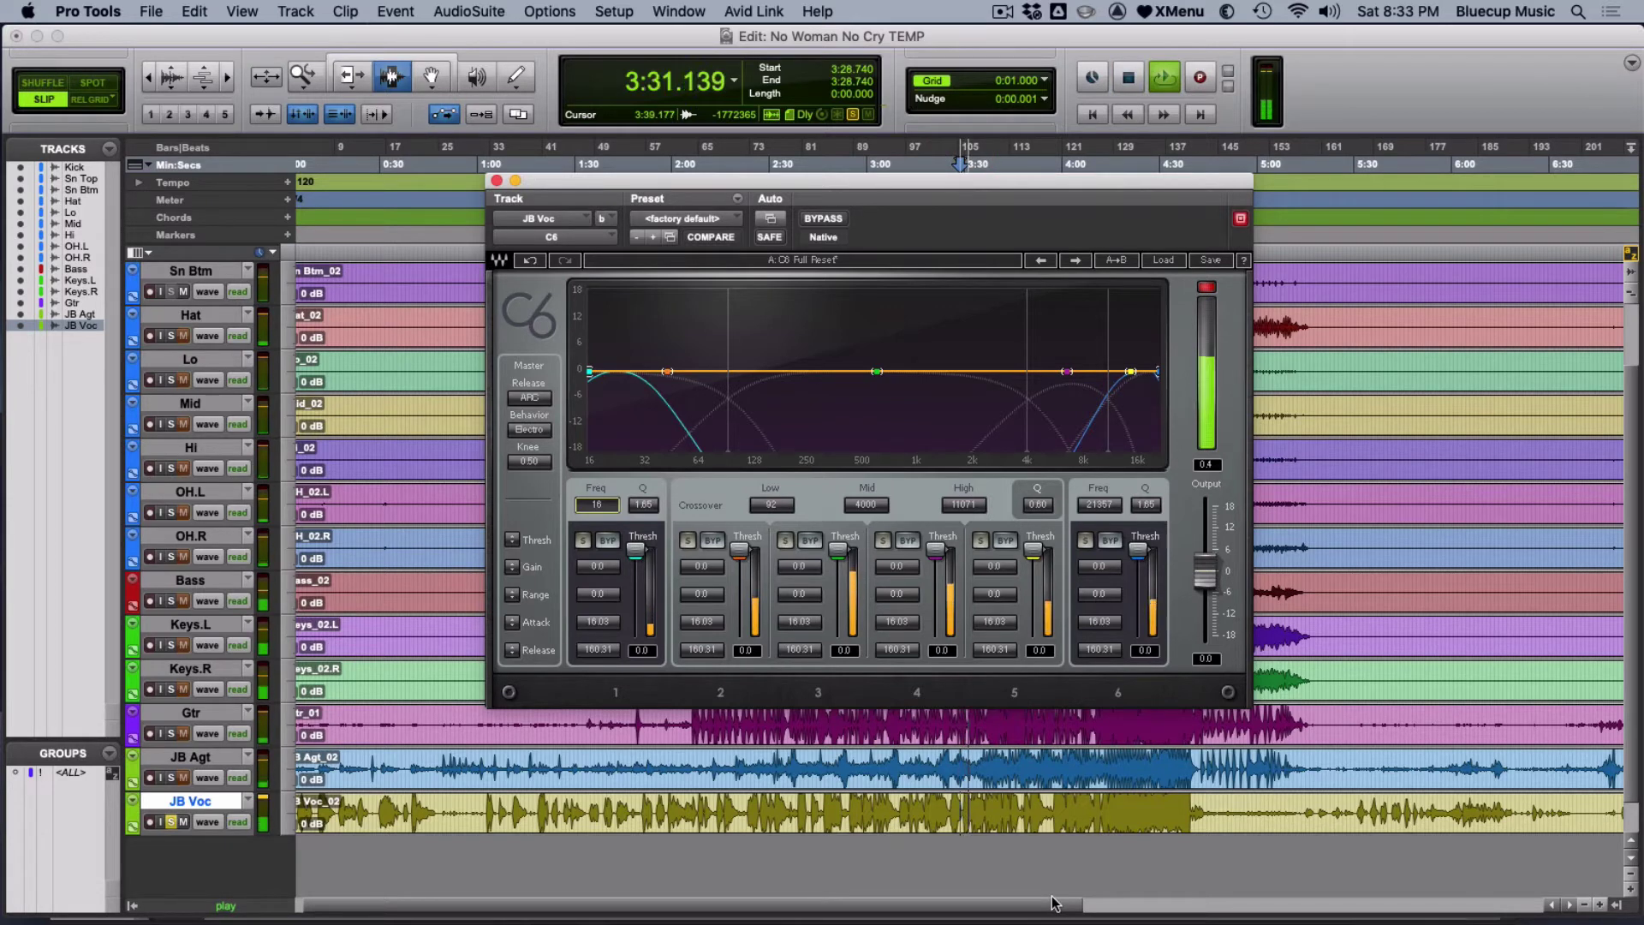
{"action": "key", "text": "space"}
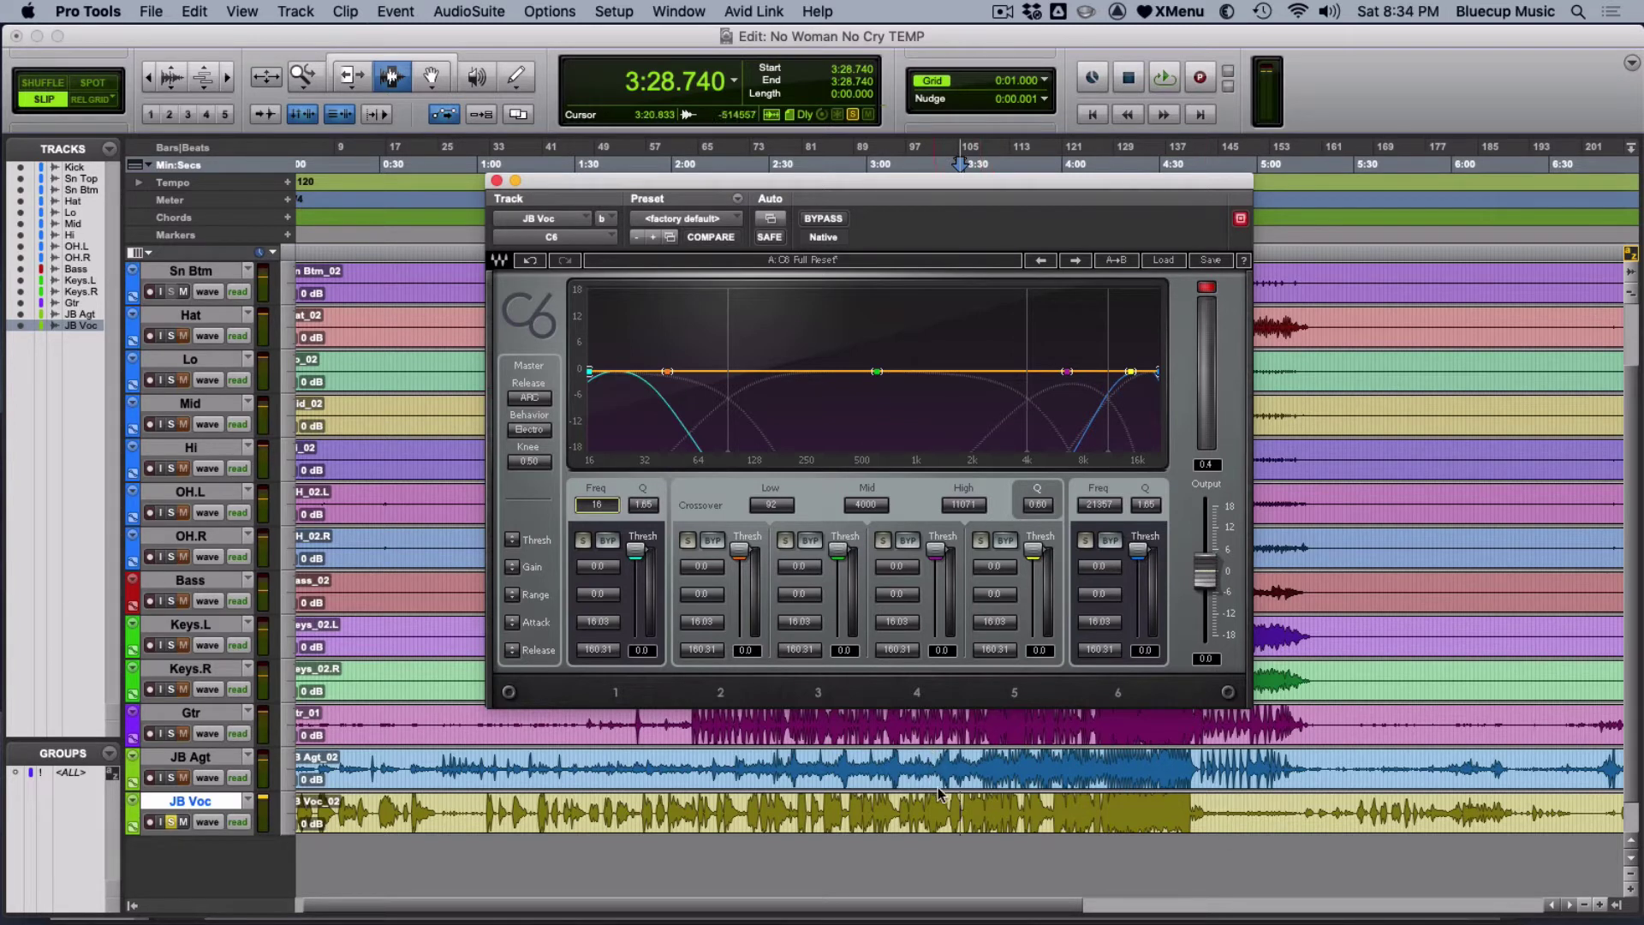
{"action": "left_click", "coordinate": [963, 807]}
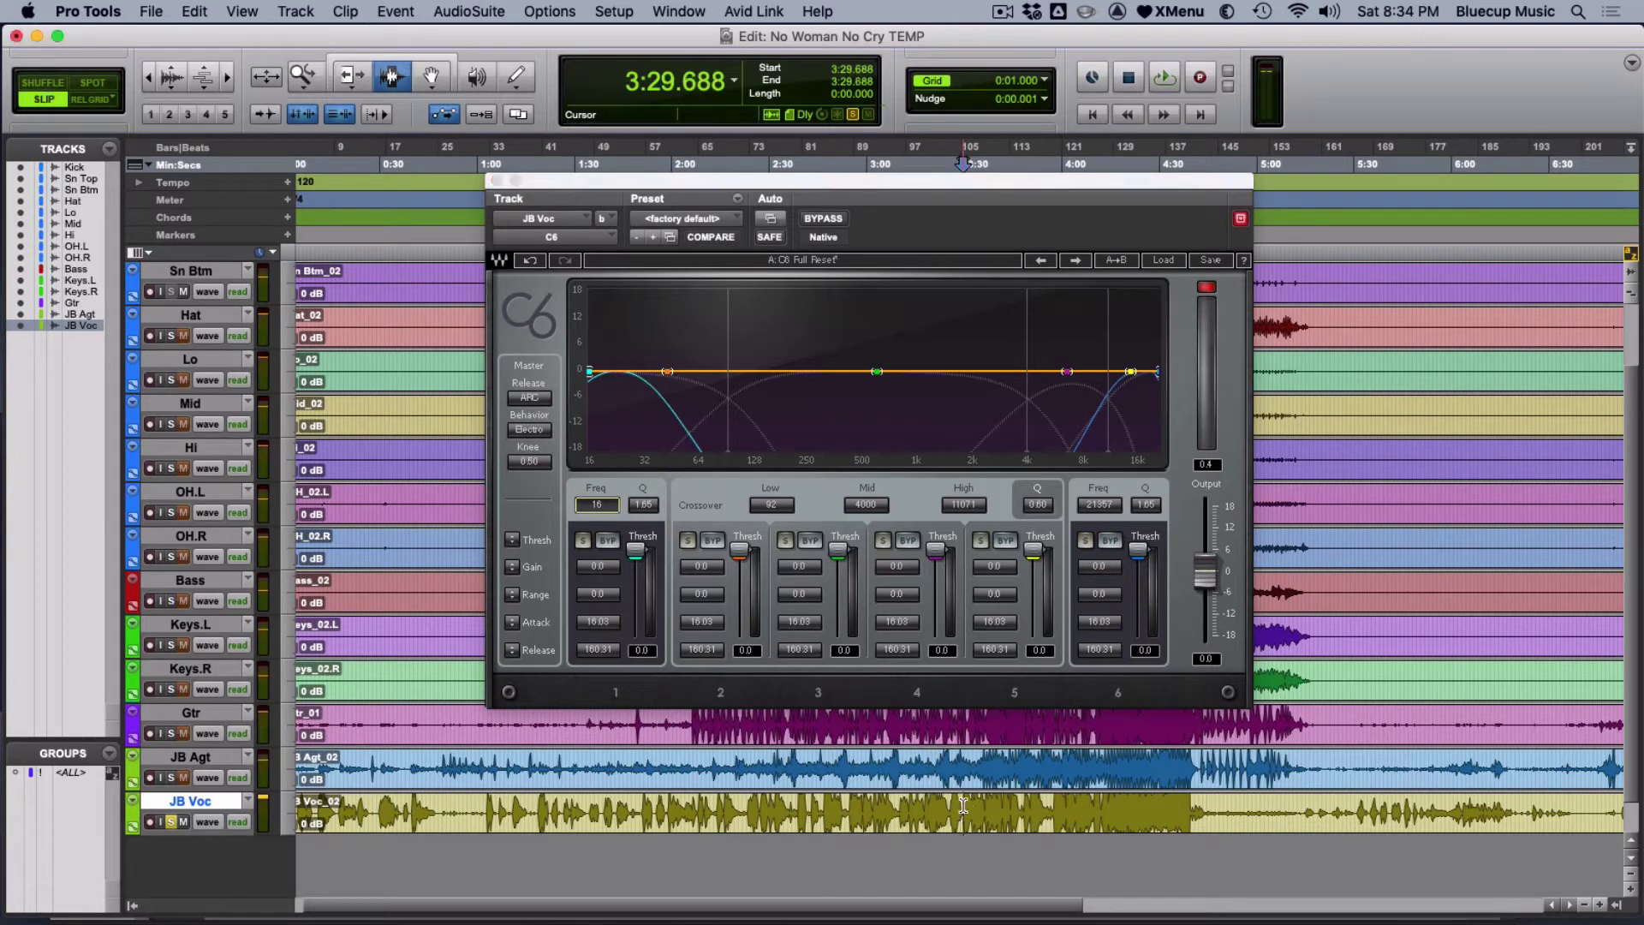
{"action": "key", "text": "space"}
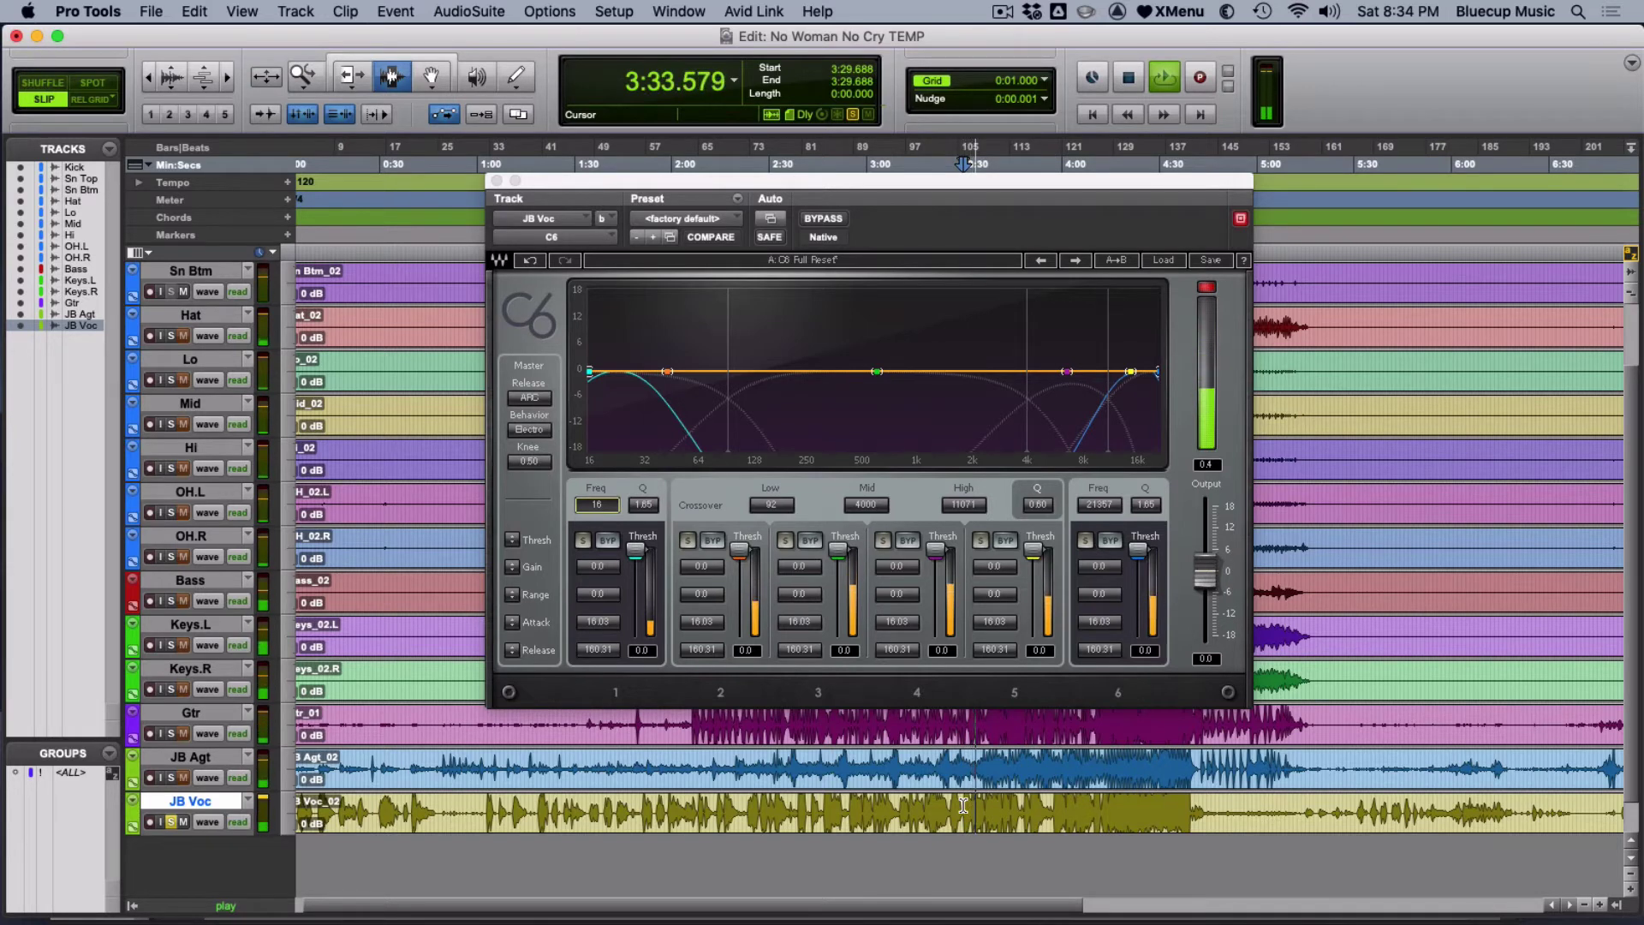
{"action": "key", "text": "space"}
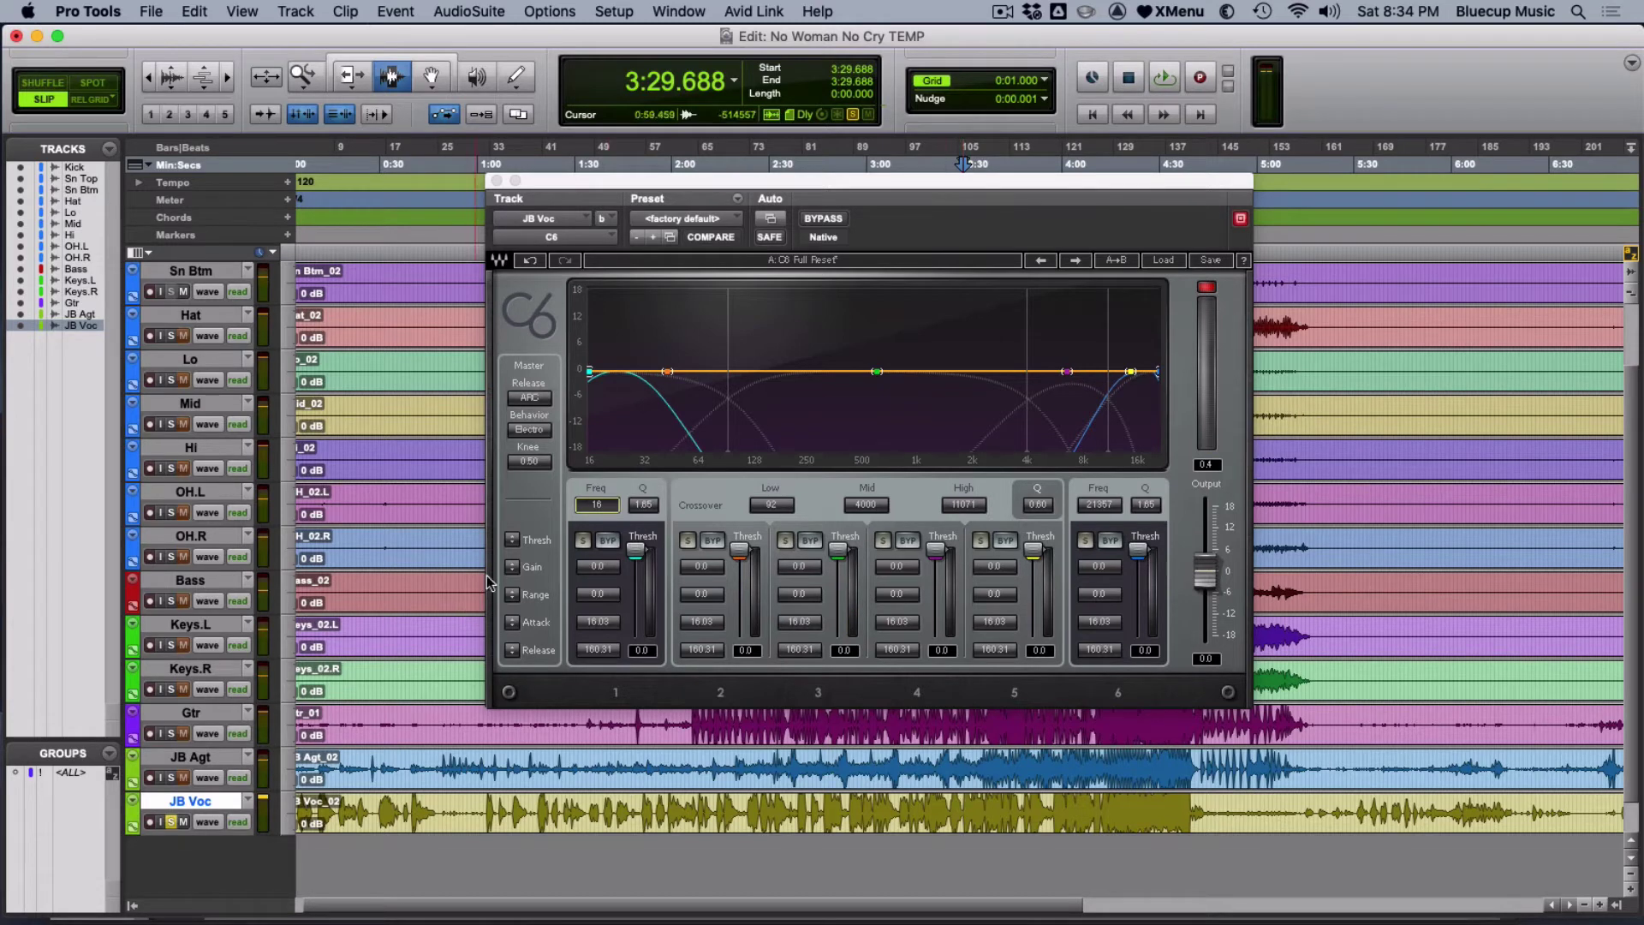
{"action": "key", "text": "space"}
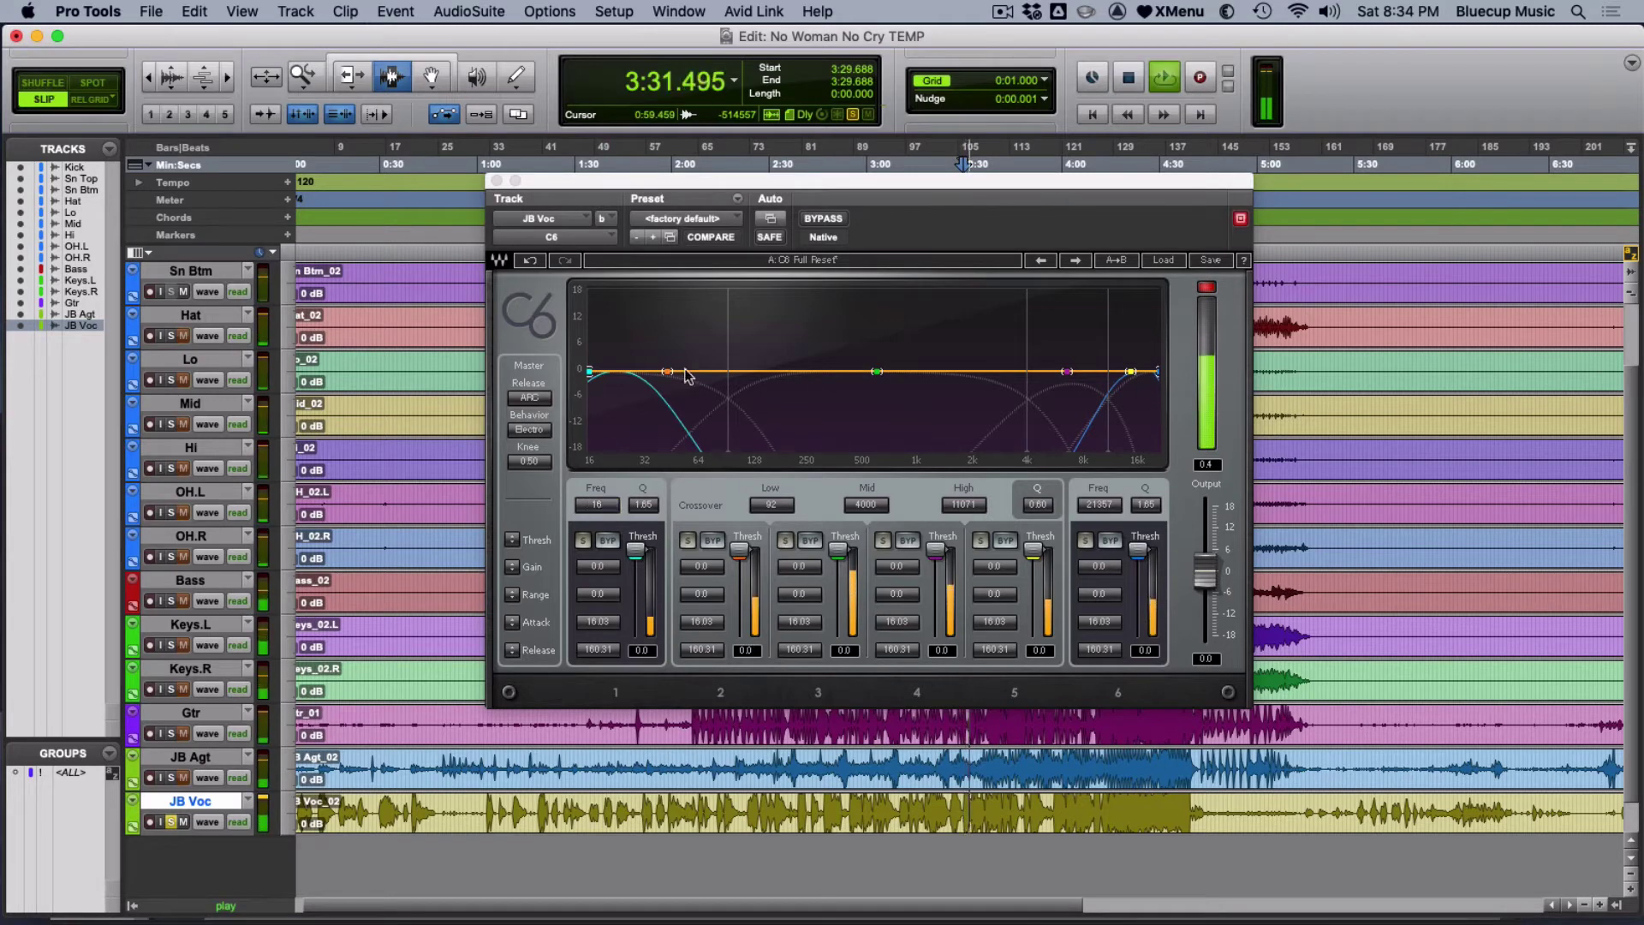
{"action": "key", "text": "space"}
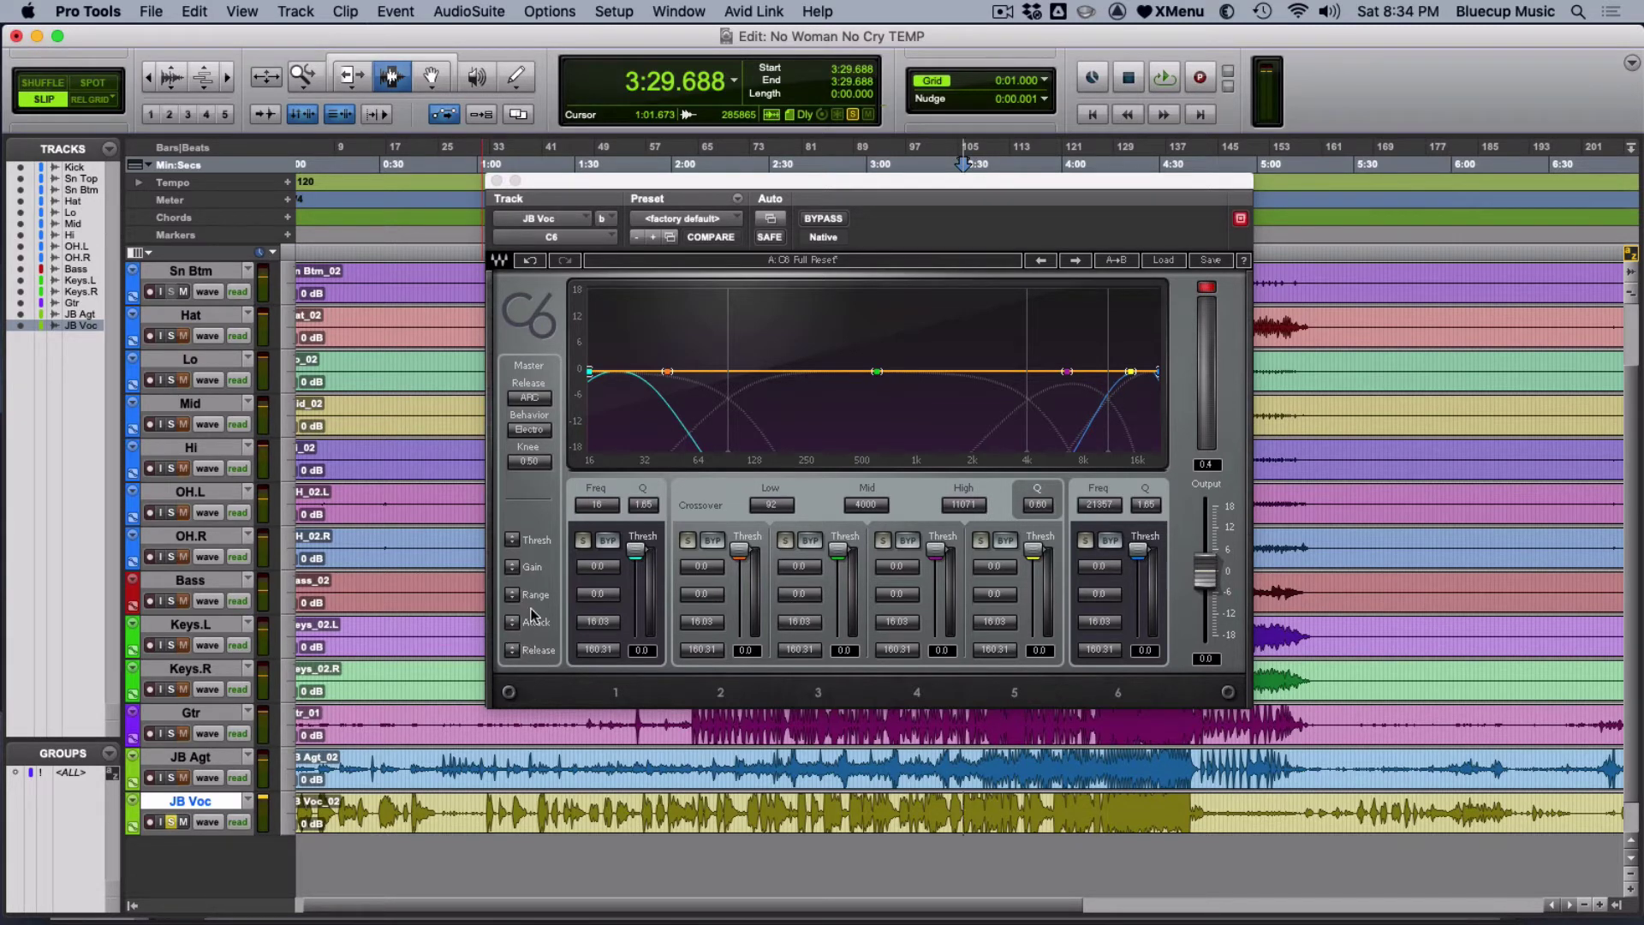
Lower the threshold of all six bands together to about -33.3 while the vocal plays, and stop playback.
{"action": "key", "text": "space"}
{"action": "left_click", "coordinate": [511, 541]}
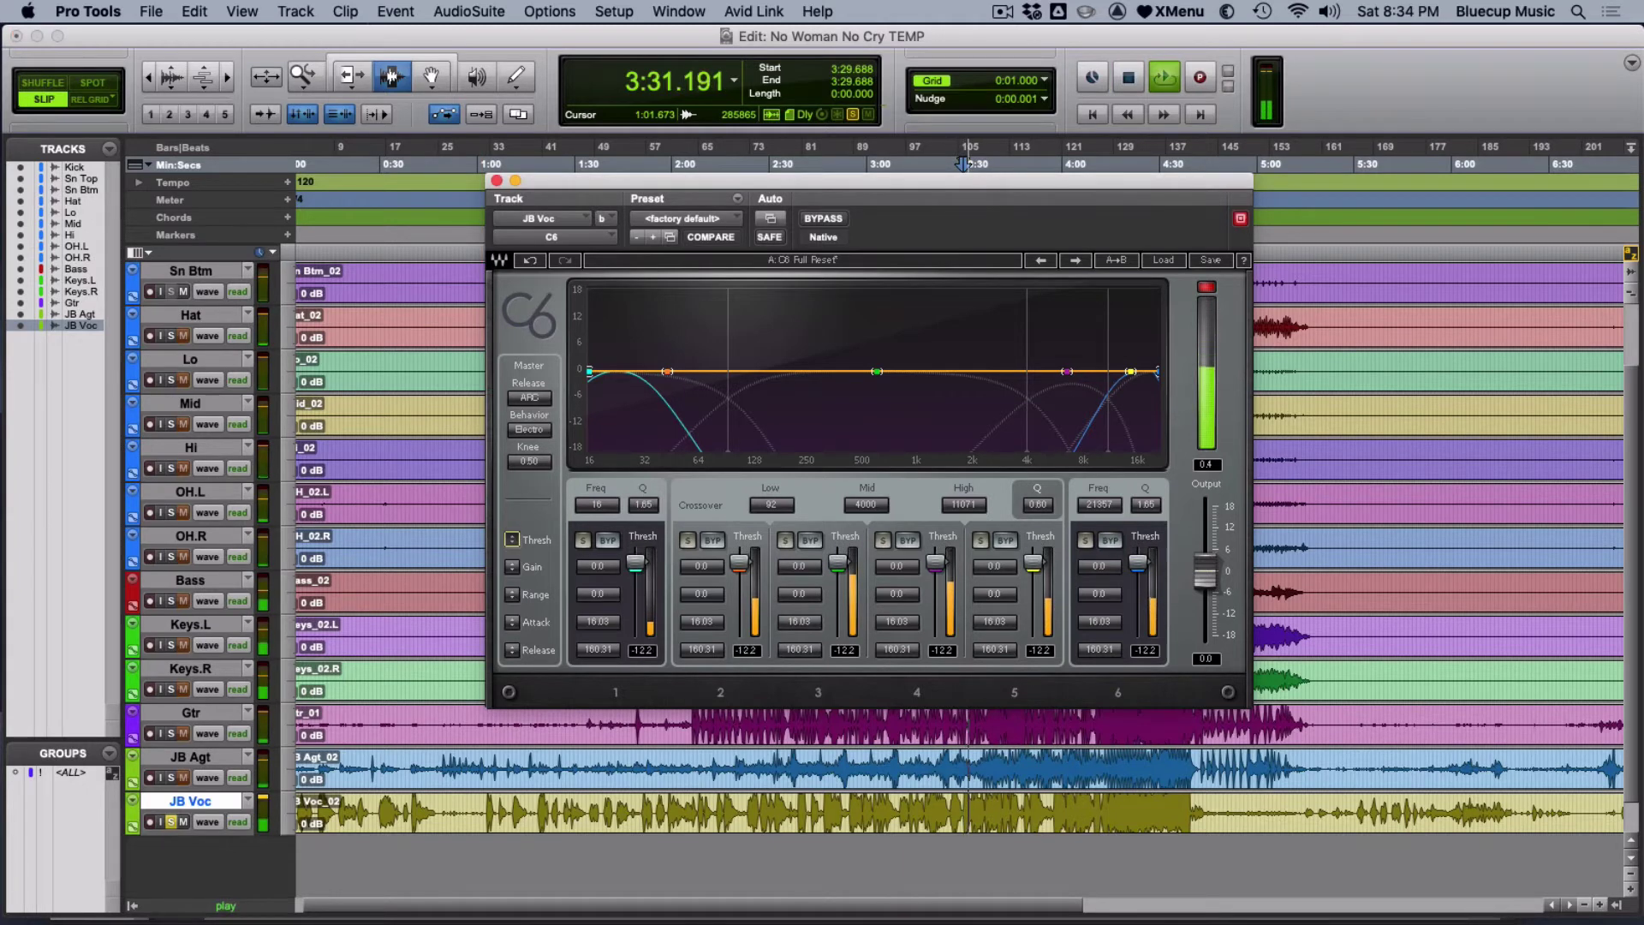
{"action": "left_click_drag", "start_coordinate": [511, 541], "coordinate": [511, 562]}
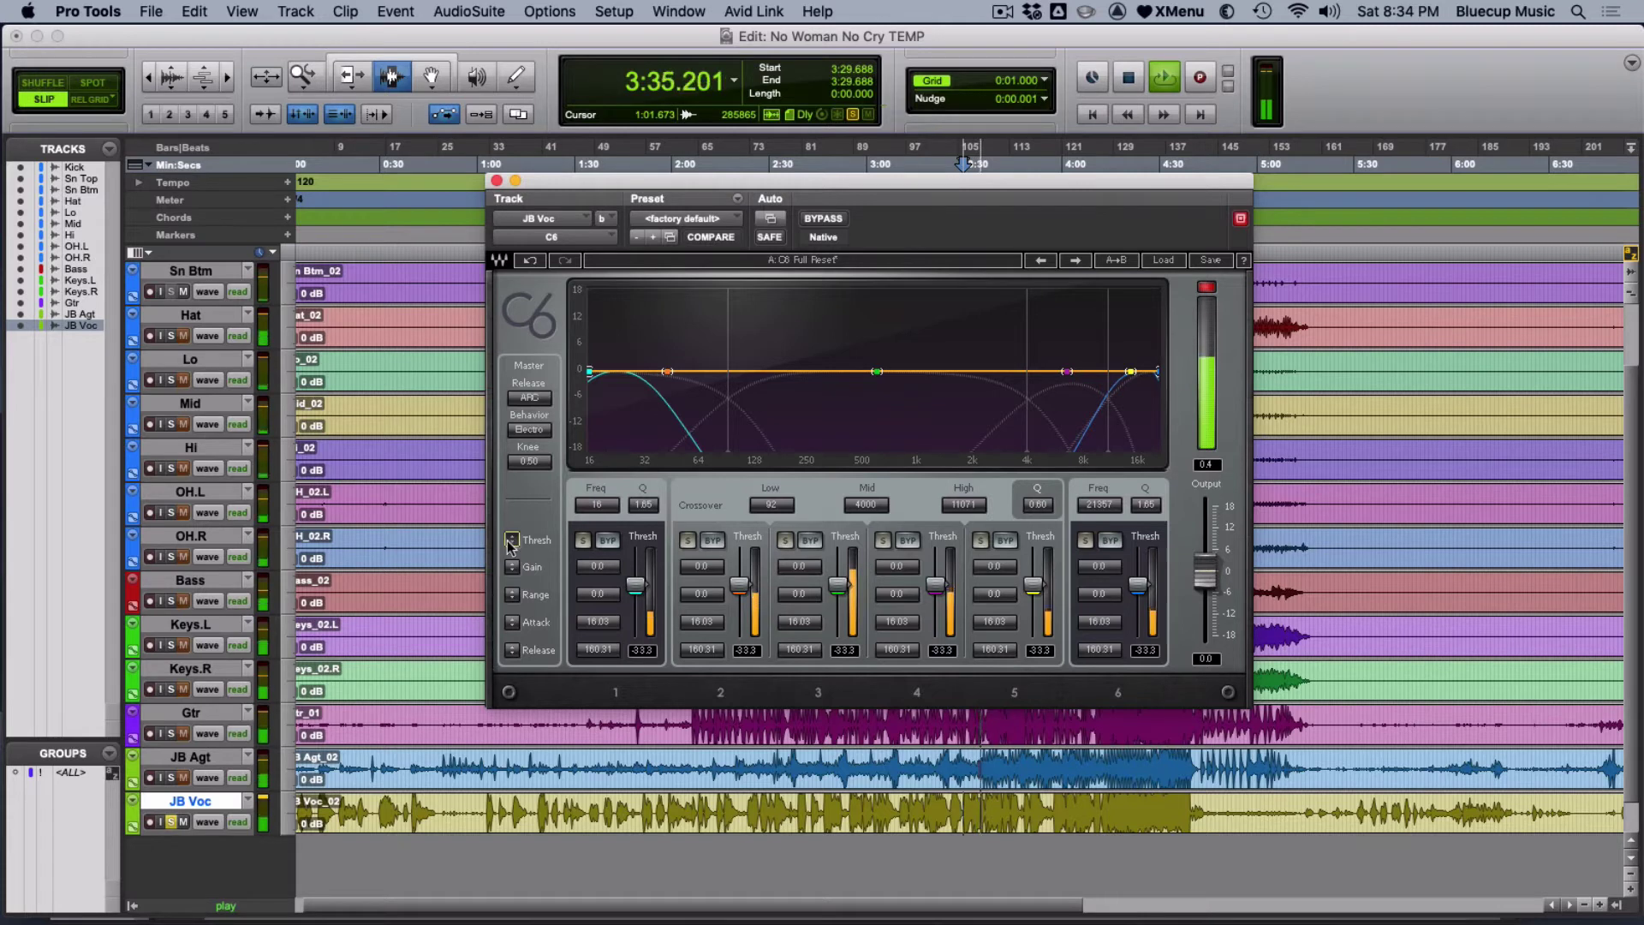
{"action": "key", "text": "space"}
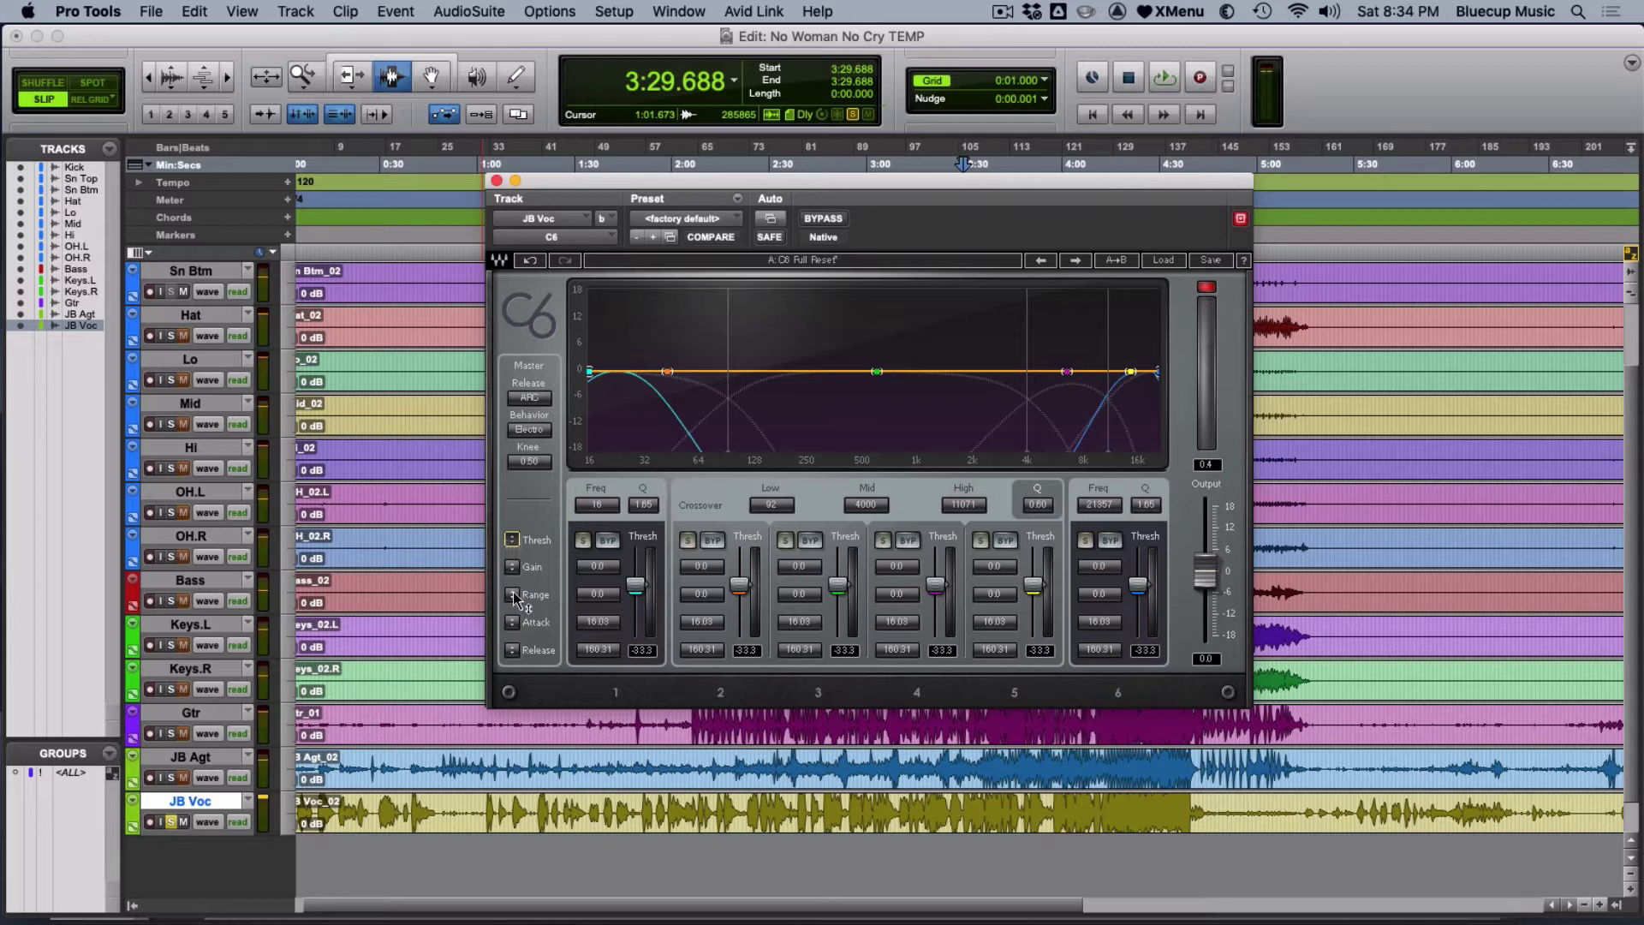
Set the range of all bands to -6.0 and bypass floating bands 1 and 6.
{"action": "left_click_drag", "start_coordinate": [513, 594], "coordinate": [513, 616]}
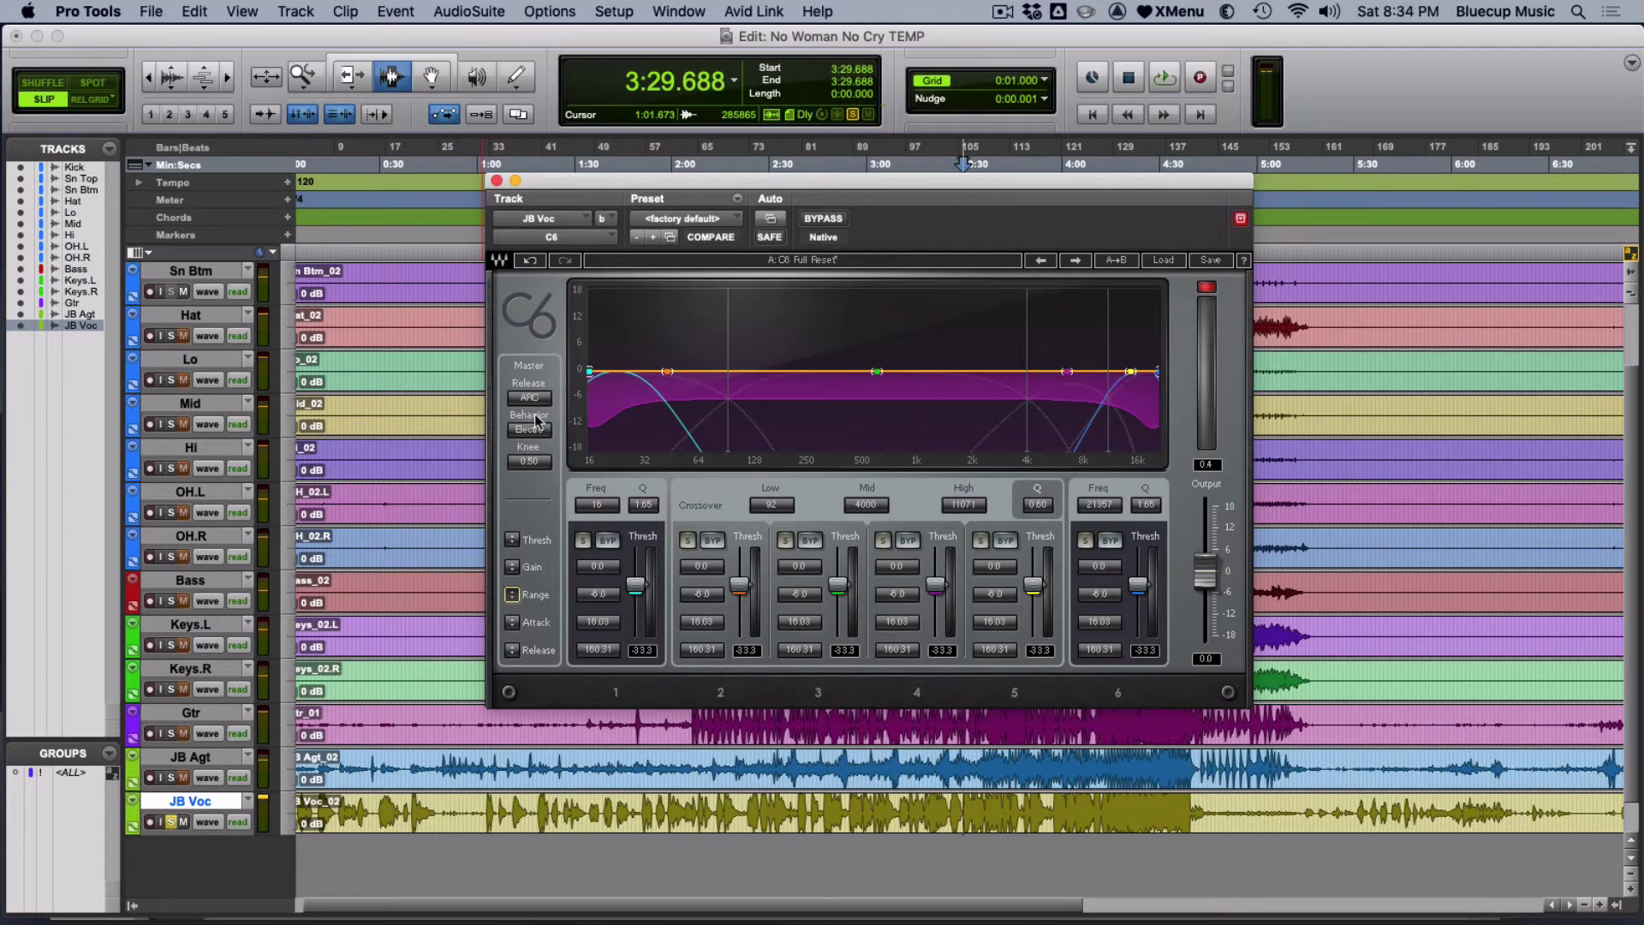
{"action": "left_click", "coordinate": [617, 541]}
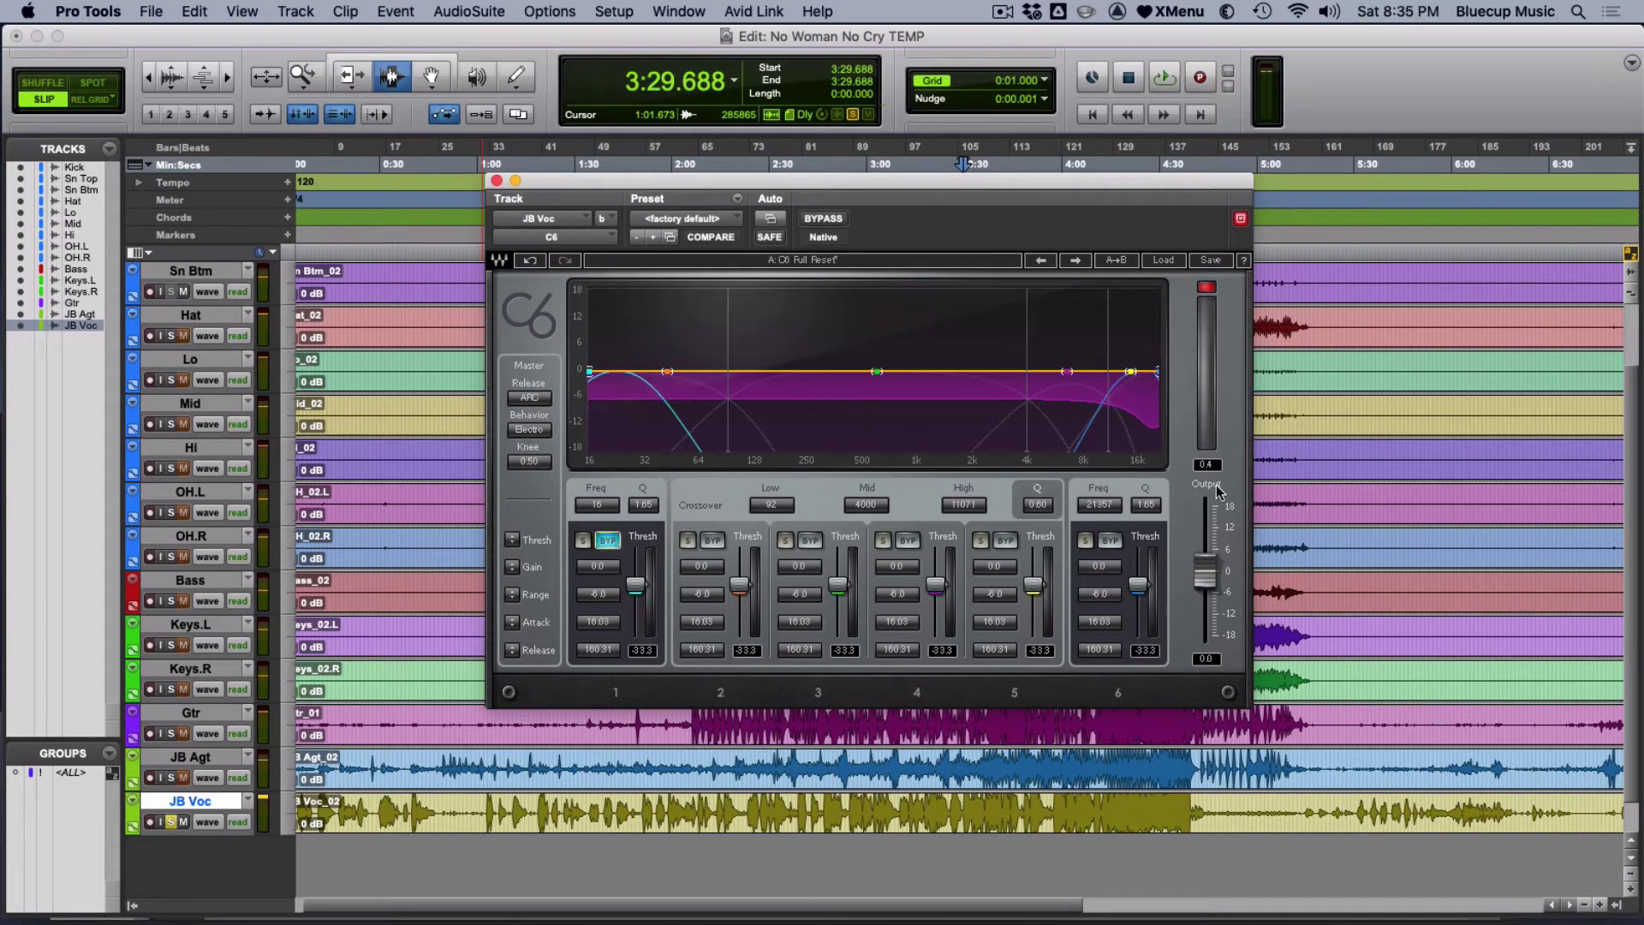
{"action": "left_click", "coordinate": [1122, 545]}
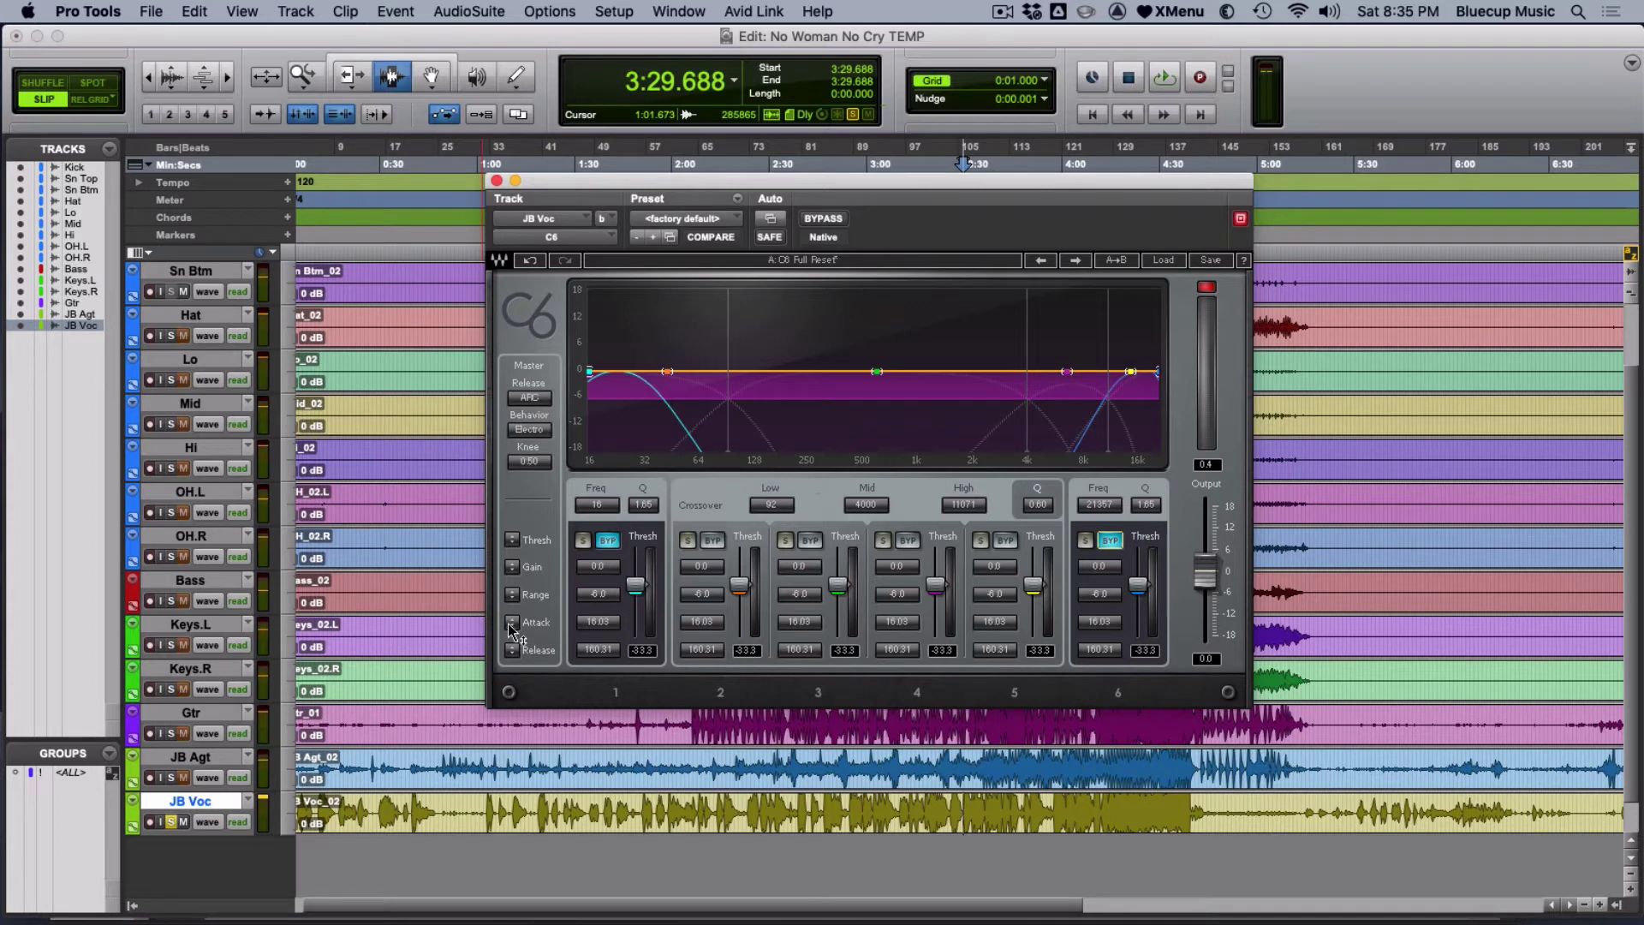
Set the range of band 1 alone to -6.4.
{"action": "left_click", "coordinate": [598, 594]}
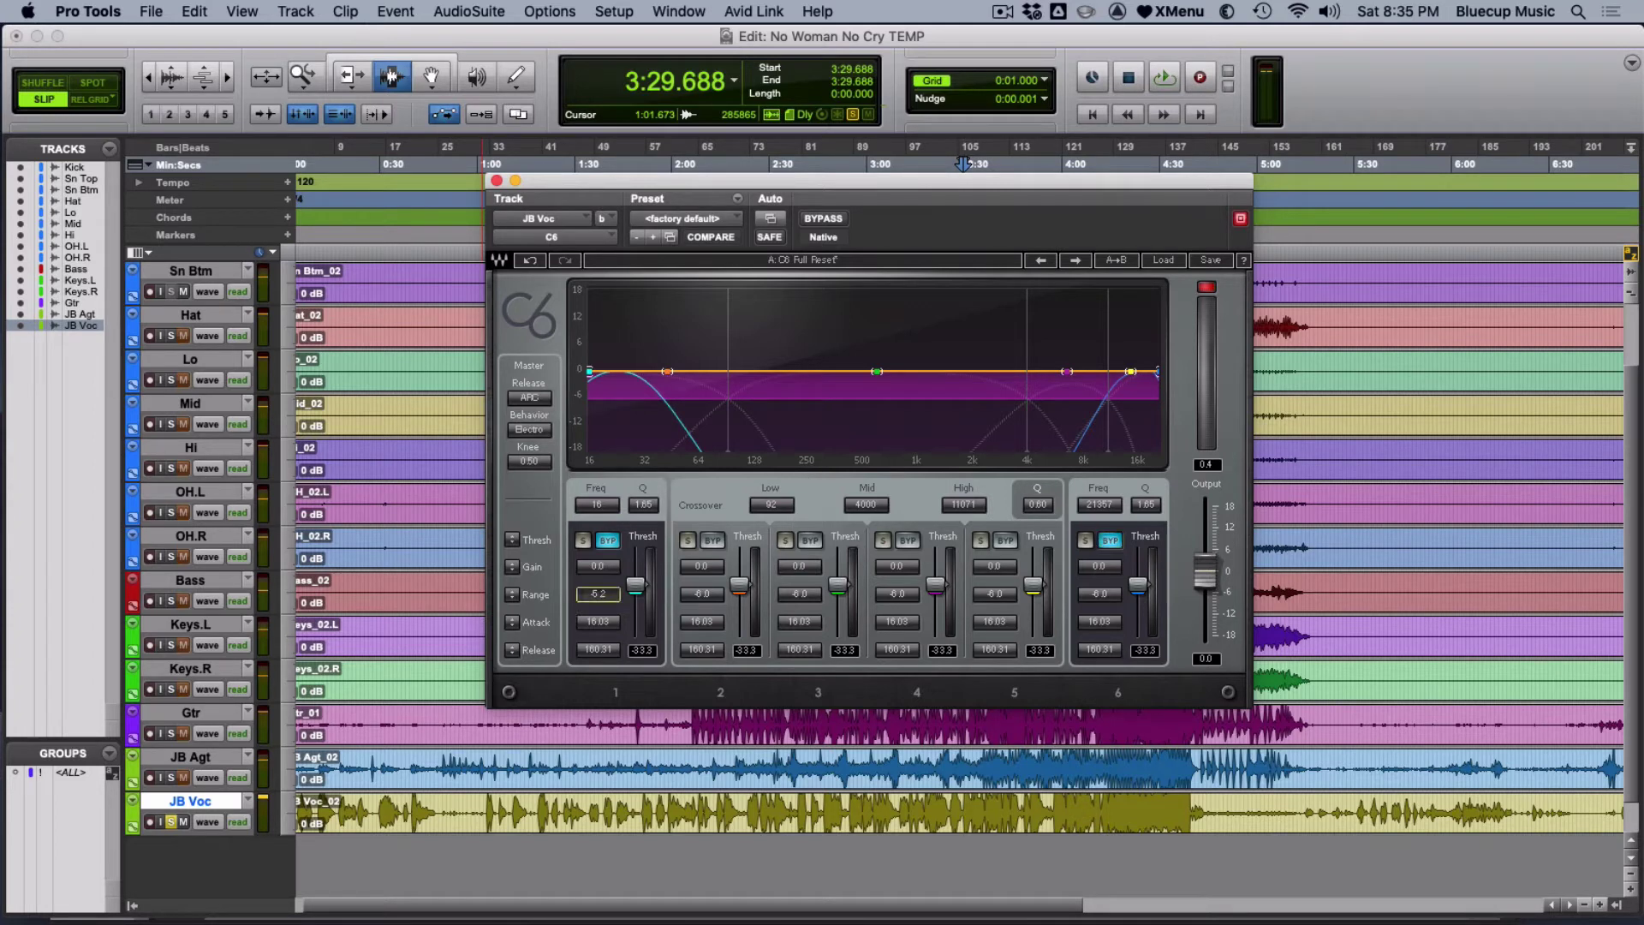
{"action": "type", "text": "-6.4"}
{"action": "key", "text": "Return"}
Raise the master range until bands 2 to 5 reach 9.2, demonstrating upward expansion.
{"action": "key", "text": "Up"}
{"action": "key", "text": "Up"}
{"action": "key", "text": "Up"}
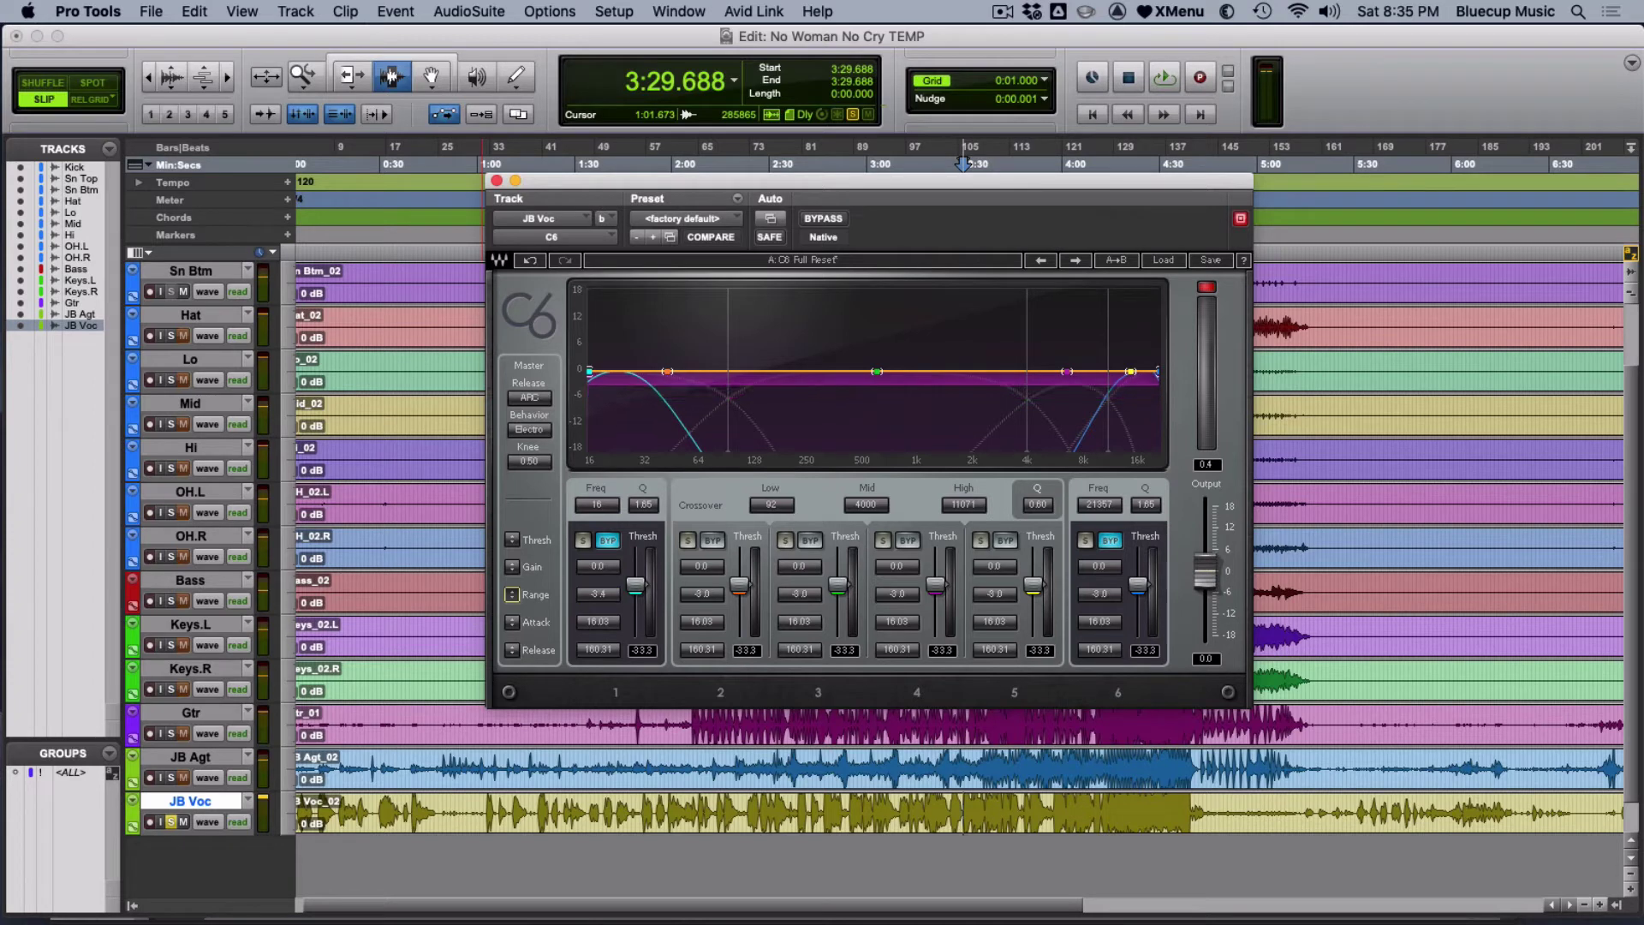
{"action": "key", "text": "Up"}
{"action": "key", "text": "Up"}
{"action": "key", "text": "Up"}
{"action": "key", "text": "Up"}
{"action": "key", "text": "Up"}
{"action": "key", "text": "Up"}
{"action": "key", "text": "Up"}
{"action": "key", "text": "Up"}
{"action": "key", "text": "Up"}
{"action": "key", "text": "Up"}
{"action": "key", "text": "Up"}
{"action": "key", "text": "Up"}
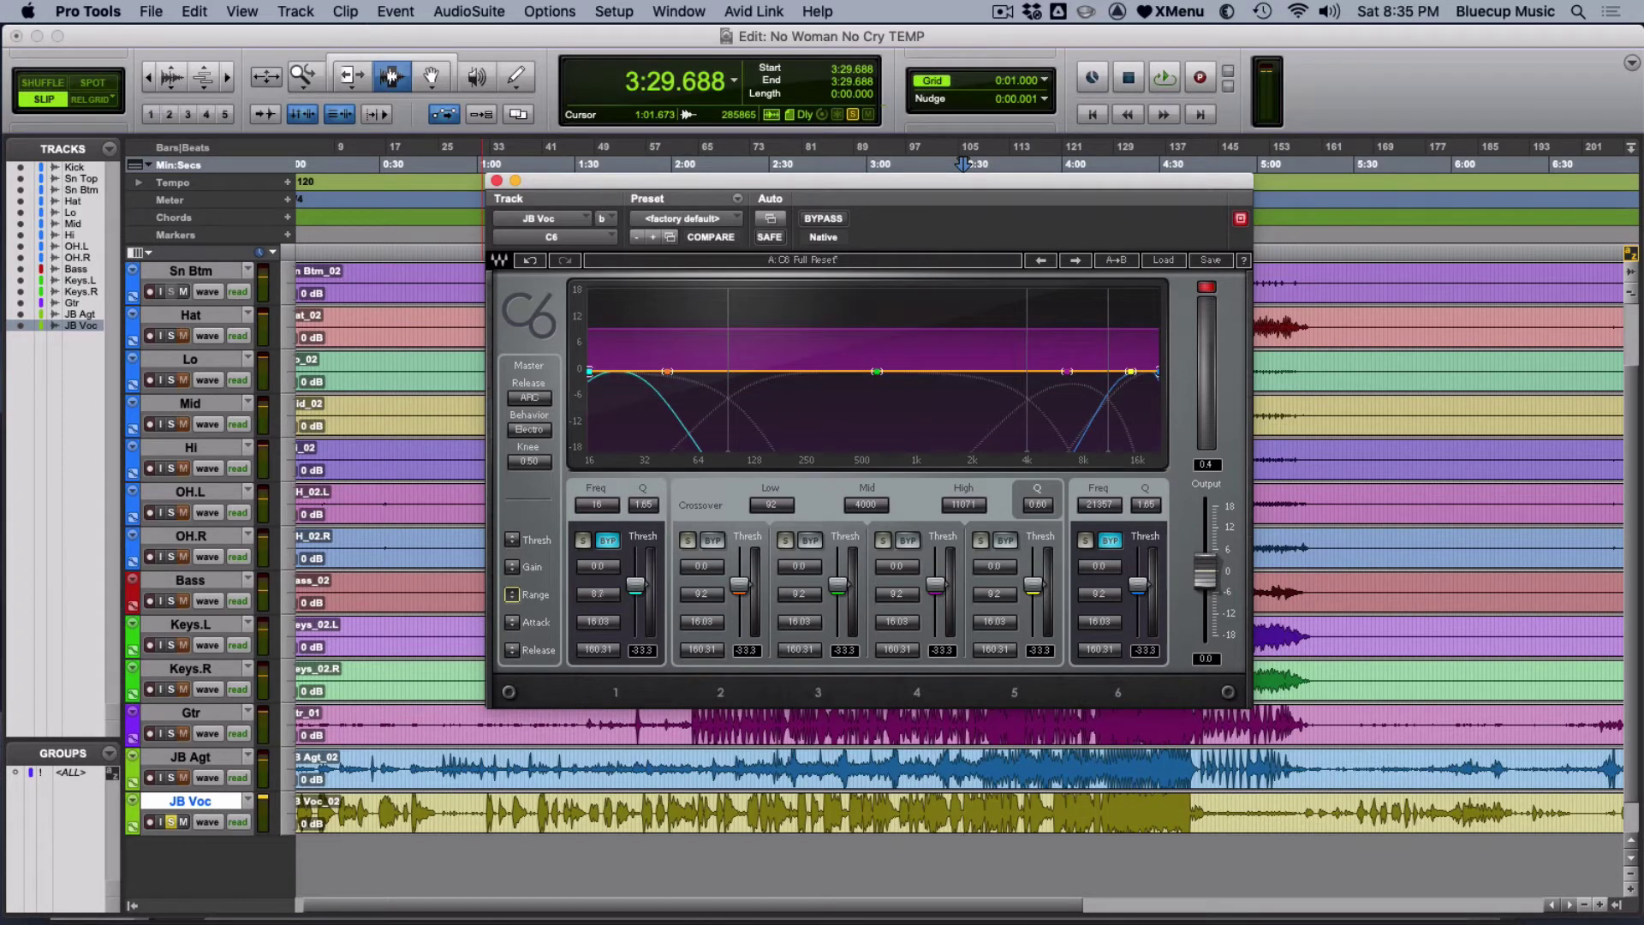
Lower the master range until bands 2 to 5 are at -5.2.
{"action": "key", "text": "Down"}
{"action": "key", "text": "Down"}
{"action": "key", "text": "Down"}
{"action": "key", "text": "Down"}
{"action": "key", "text": "Down"}
{"action": "key", "text": "Down"}
{"action": "key", "text": "Down"}
{"action": "key", "text": "Down"}
{"action": "key", "text": "Down"}
{"action": "key", "text": "Down"}
{"action": "key", "text": "Down"}
{"action": "key", "text": "Down"}
{"action": "key", "text": "Down"}
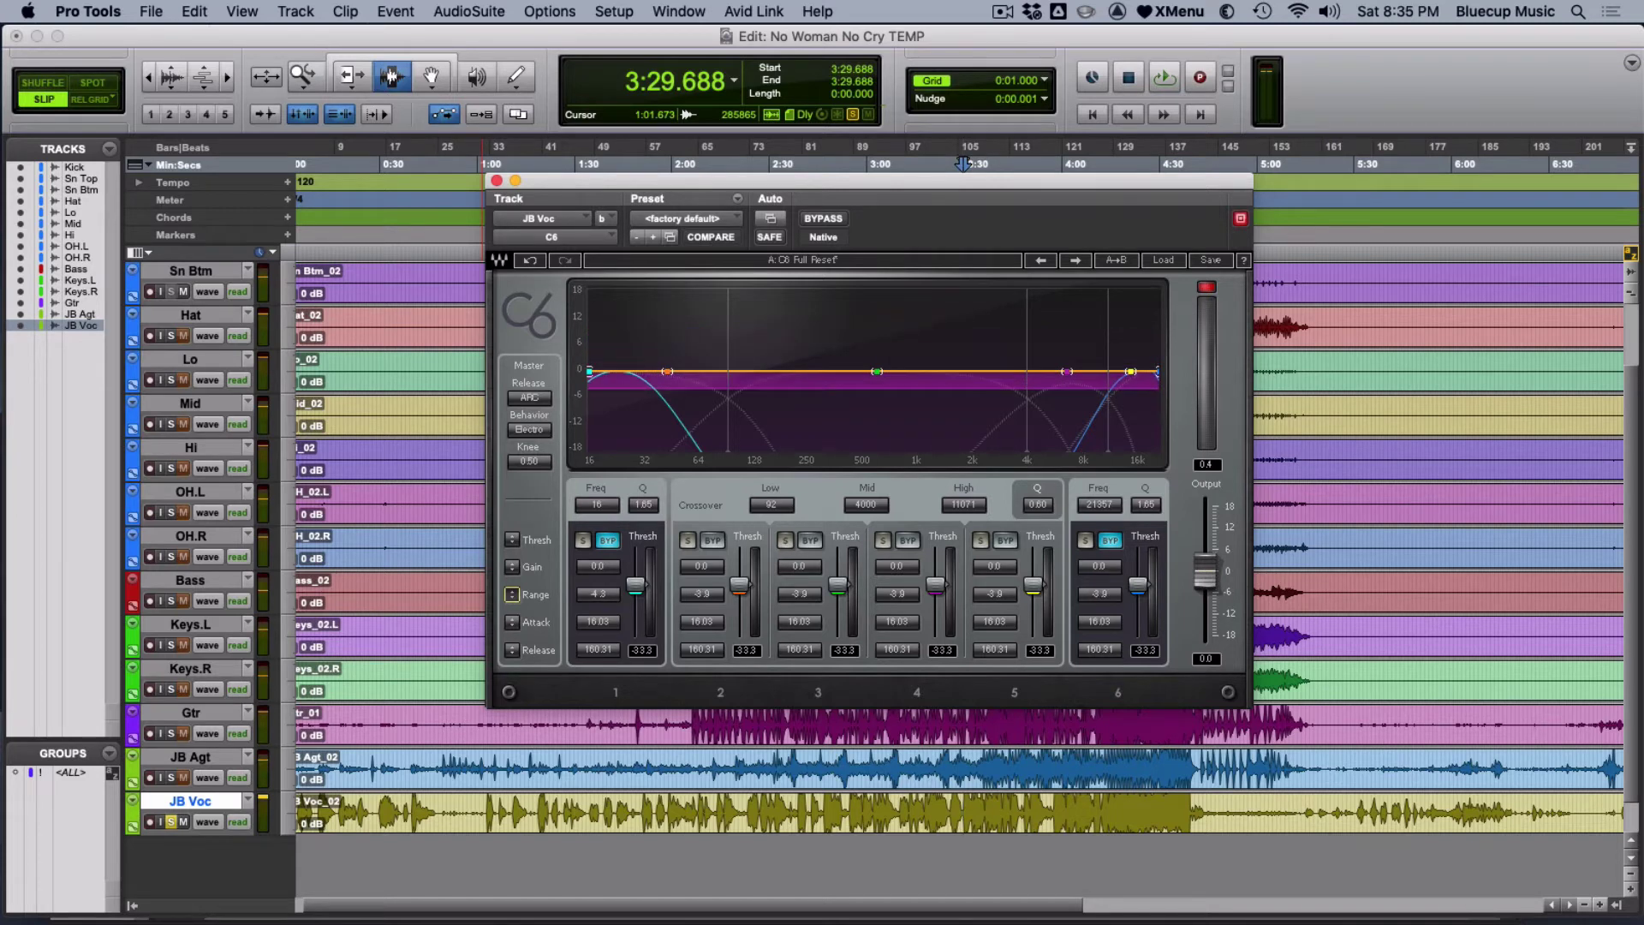
{"action": "key", "text": "Down"}
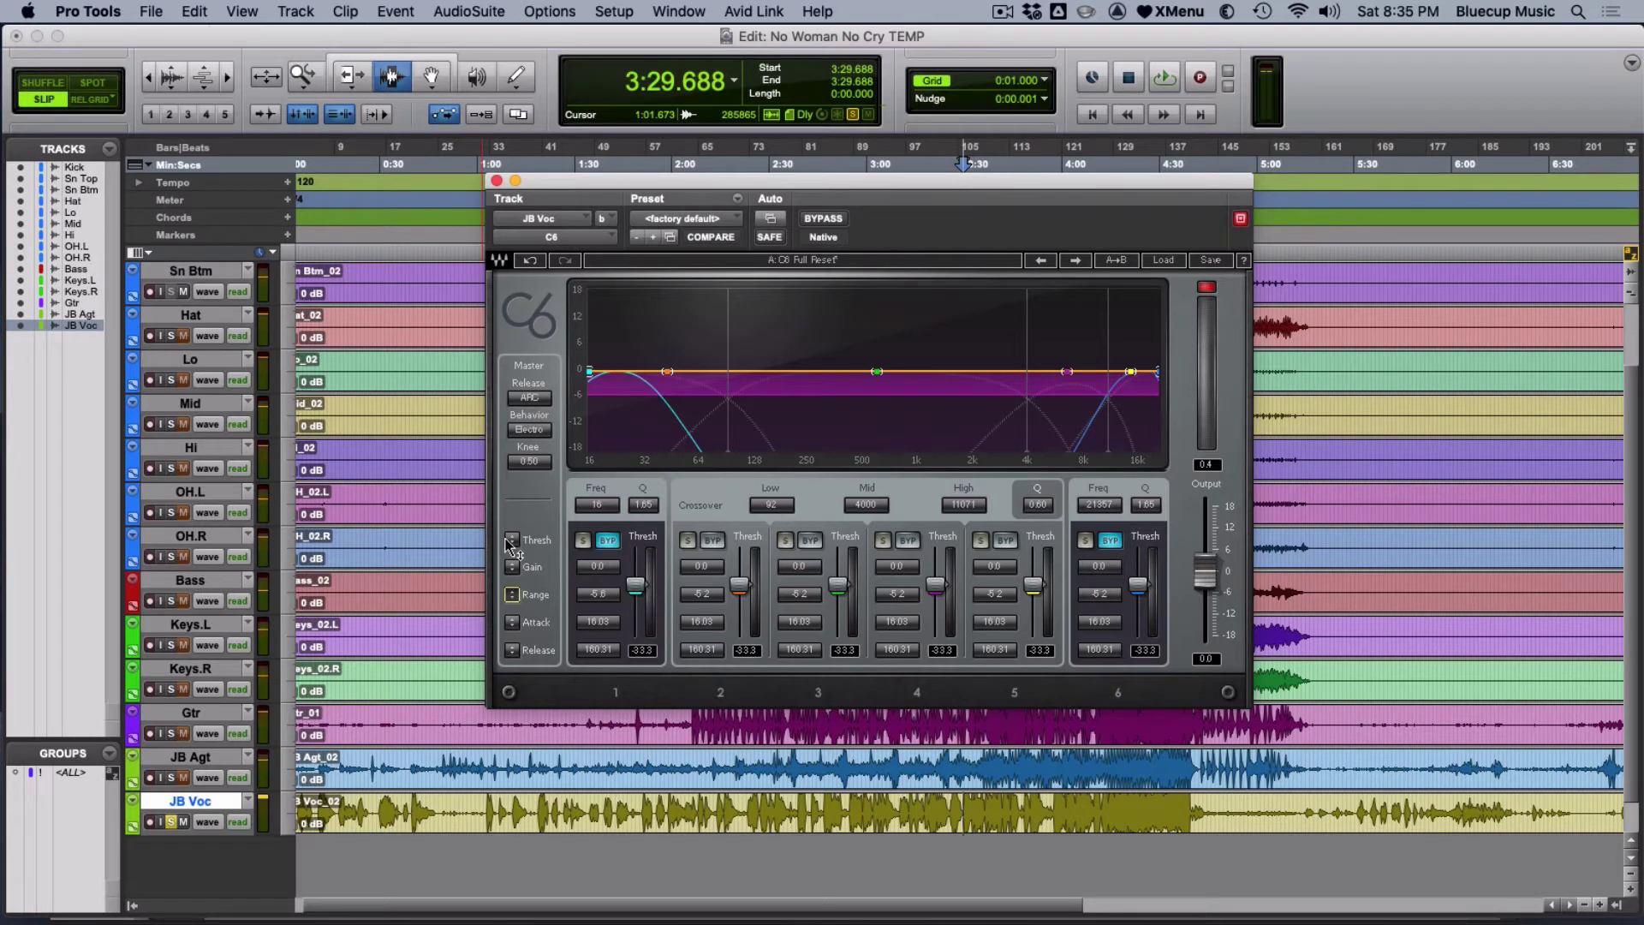
Set the threshold of all bands together to about -23.0 while auditioning the compression on the vocal.
{"action": "key", "text": "space"}
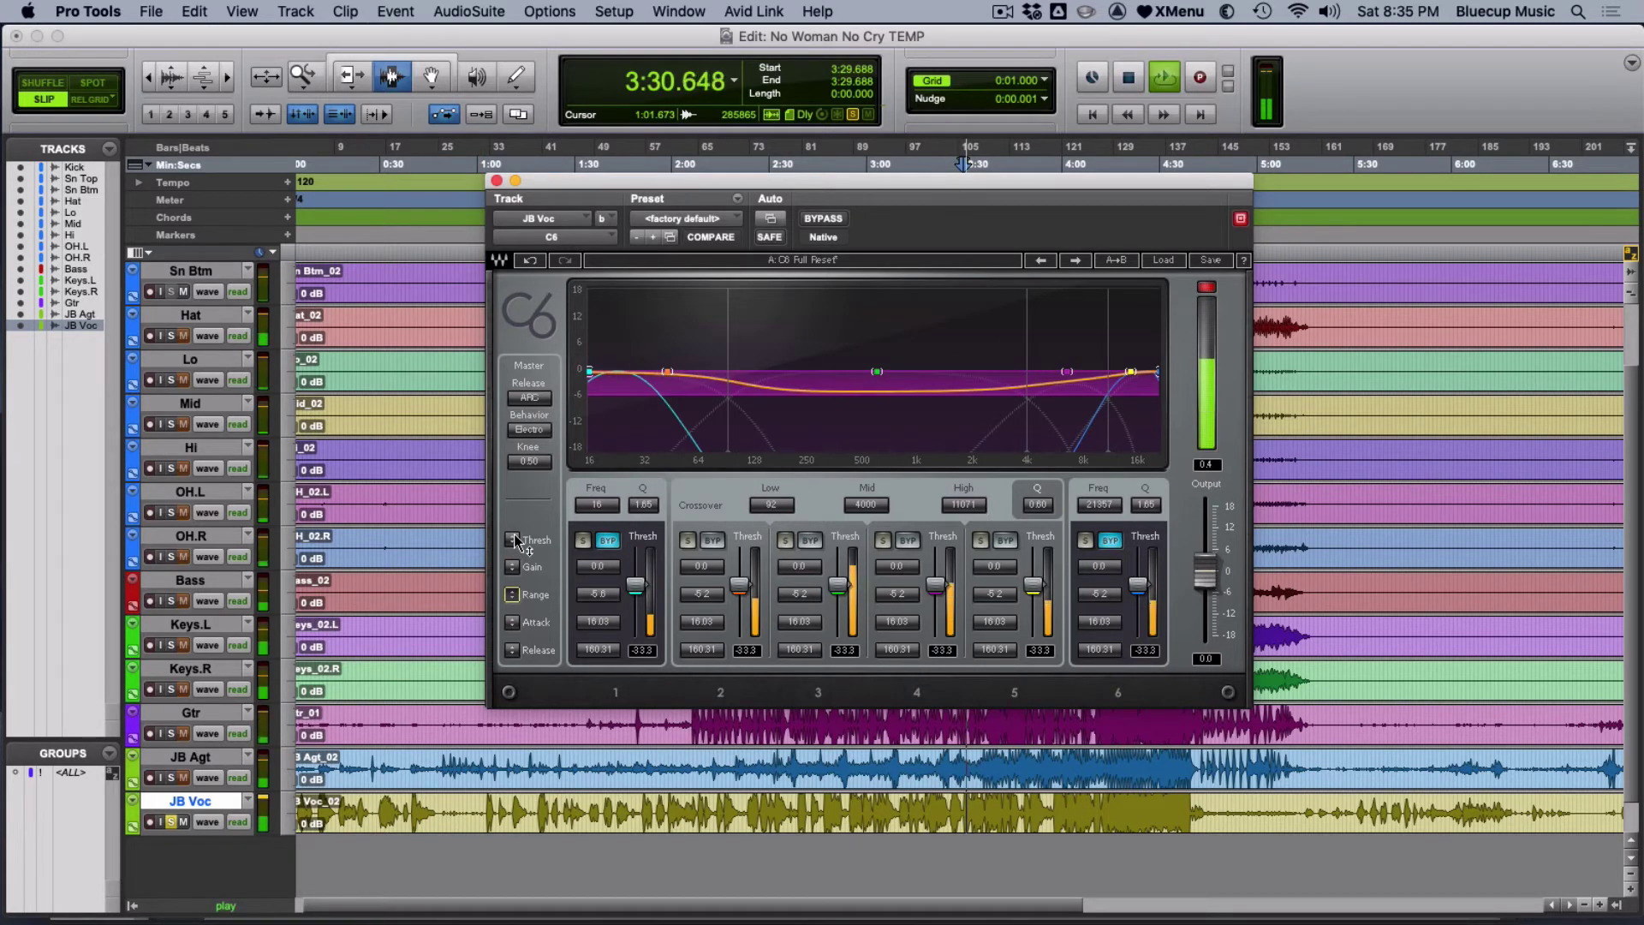
{"action": "key", "text": "space"}
{"action": "left_click", "coordinate": [514, 540]}
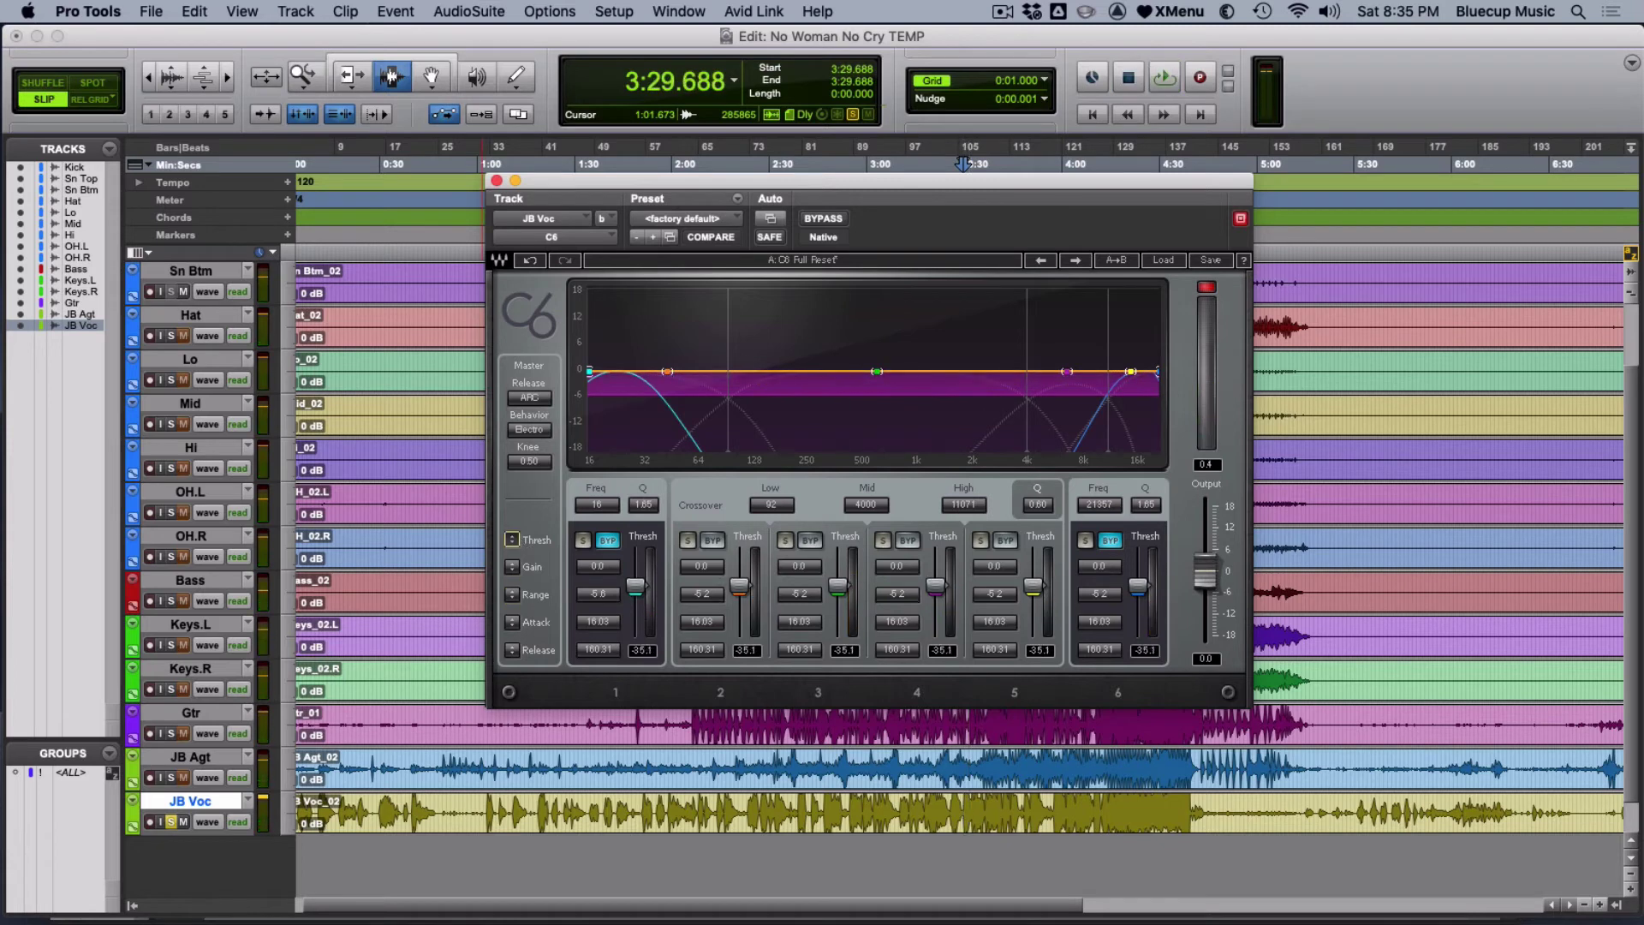
{"action": "left_click_drag", "start_coordinate": [514, 539], "coordinate": [514, 535]}
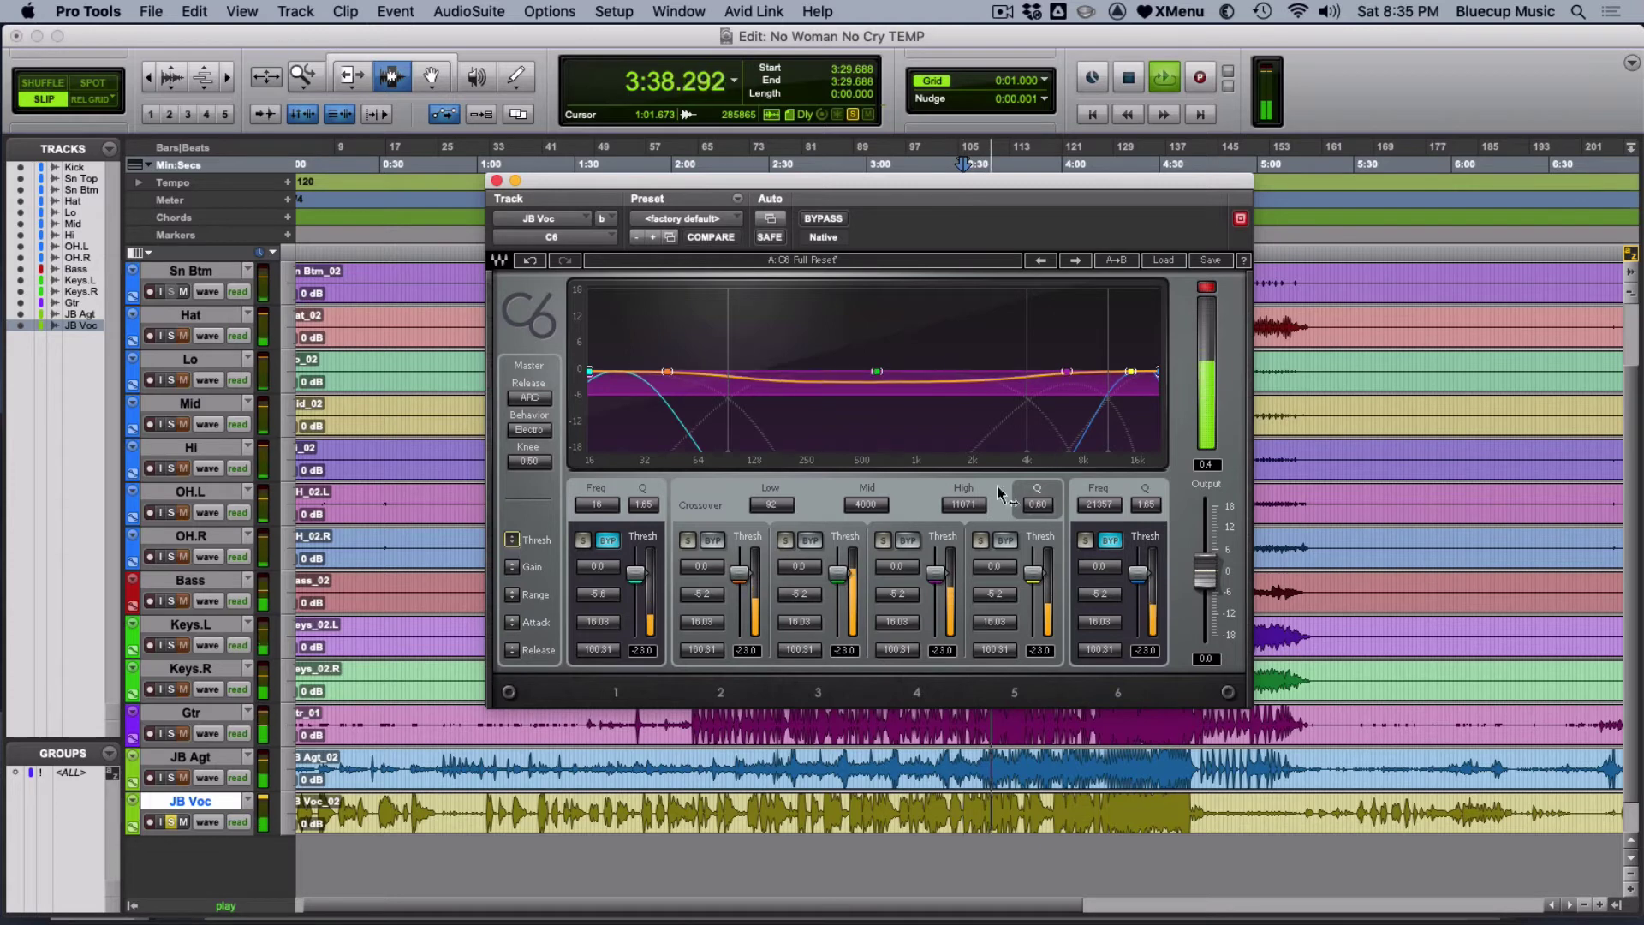
{"action": "key", "text": "space"}
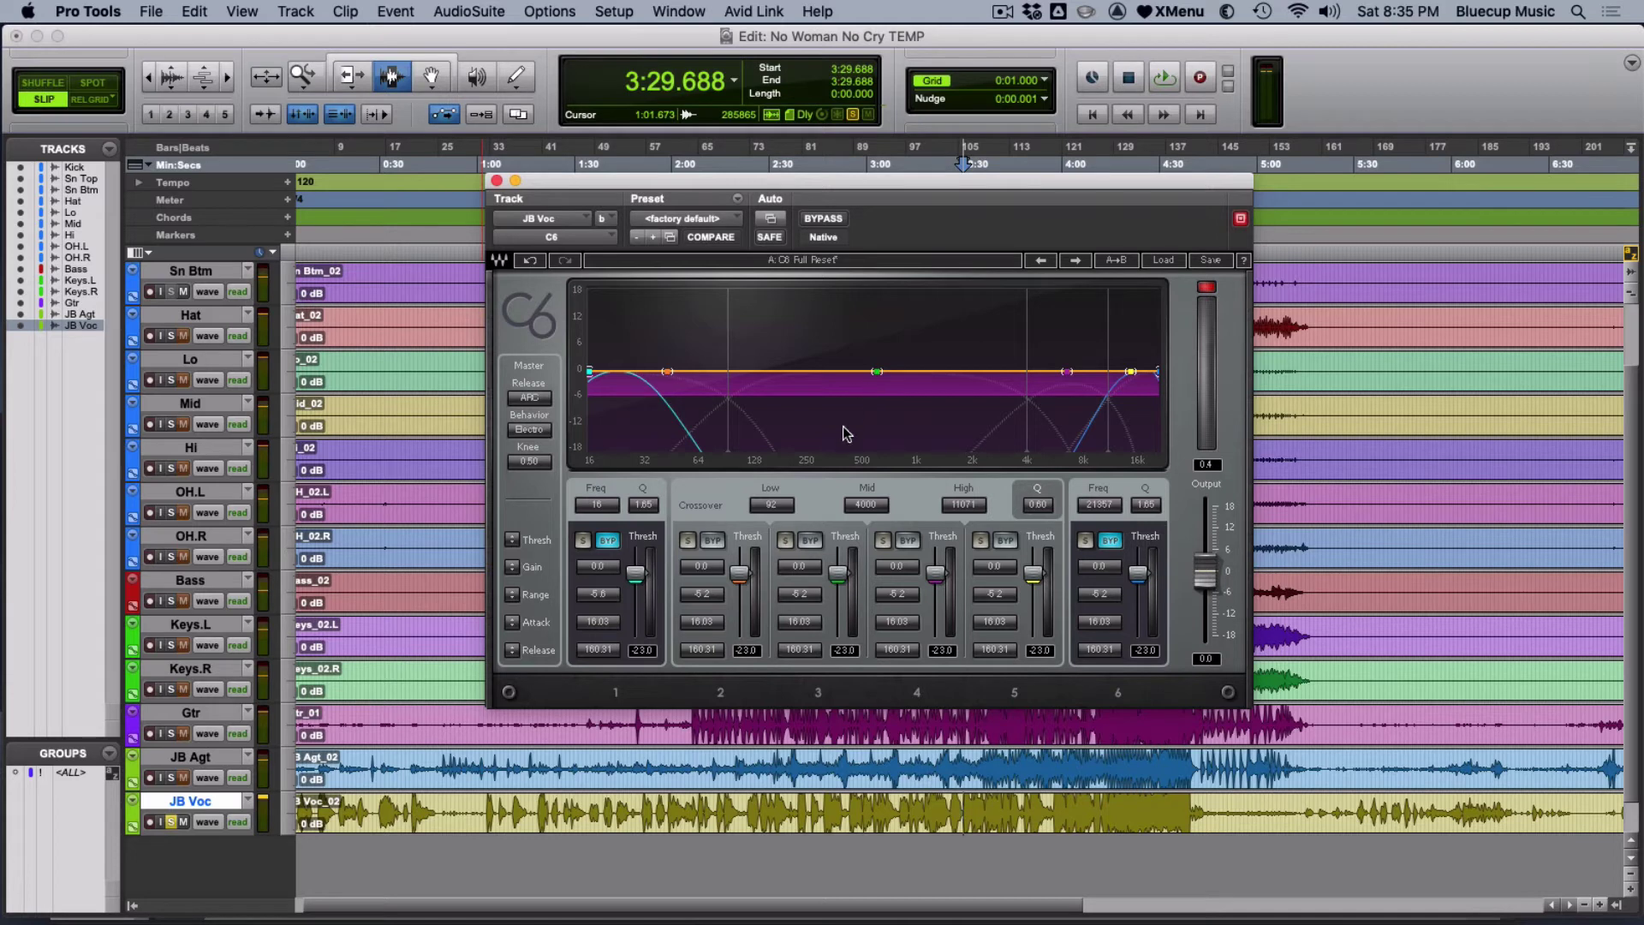
Audition the compressed vocal once more and raise the master gain of all bands to 3.1.
{"action": "key", "text": "space"}
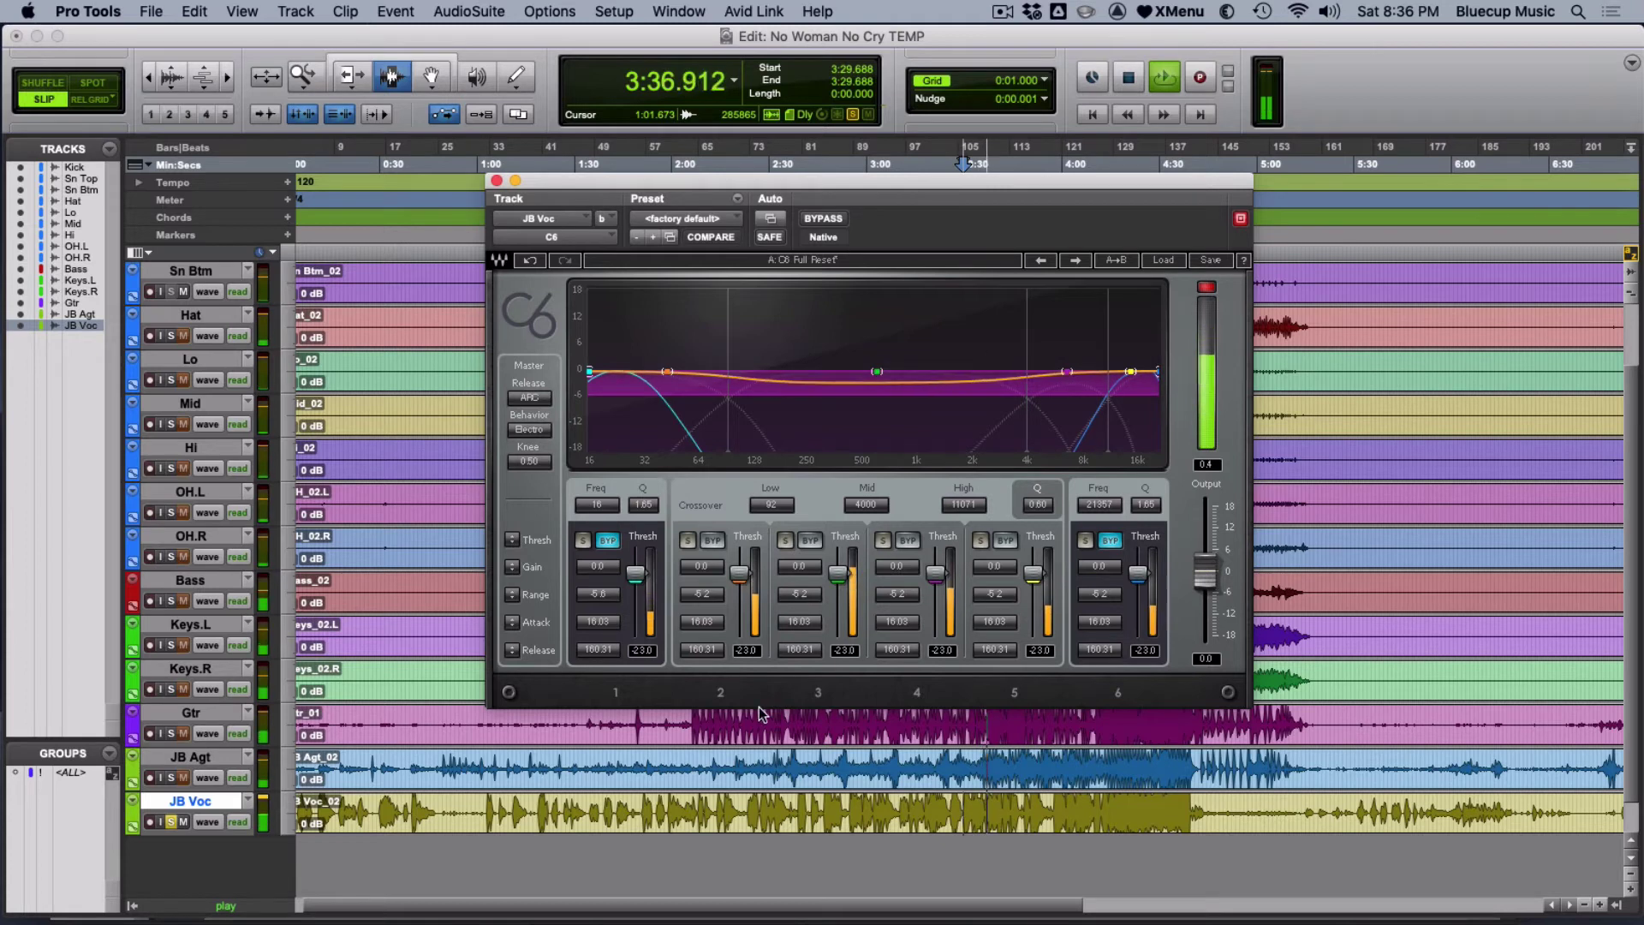
{"action": "key", "text": "space"}
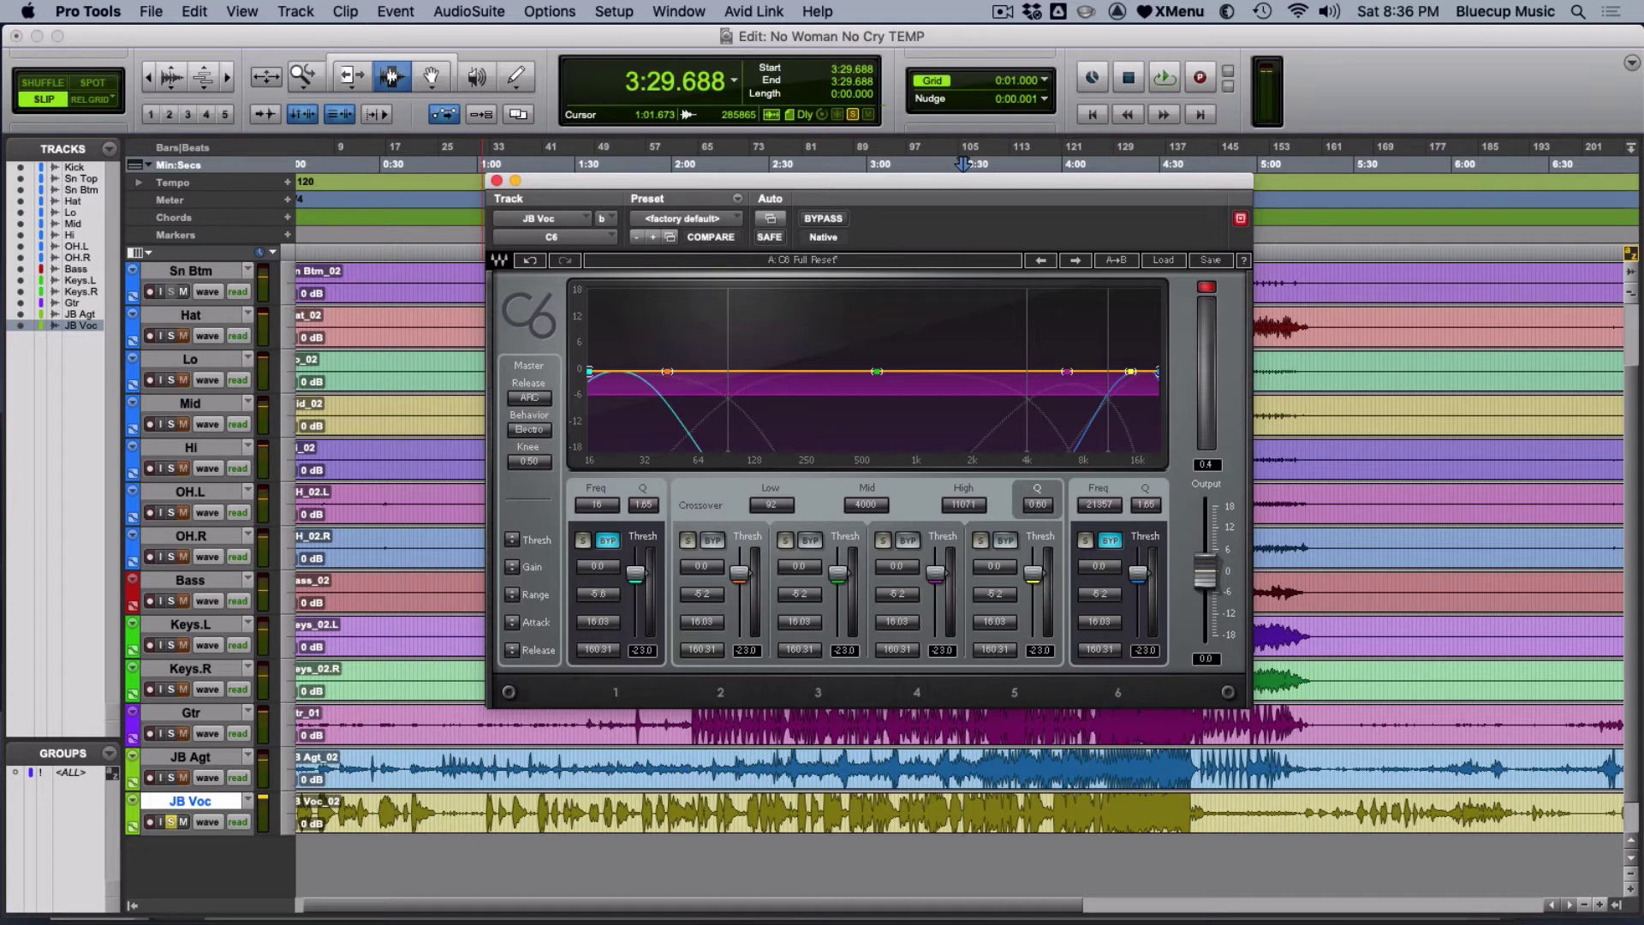
{"action": "left_click_drag", "start_coordinate": [512, 567], "coordinate": [512, 533]}
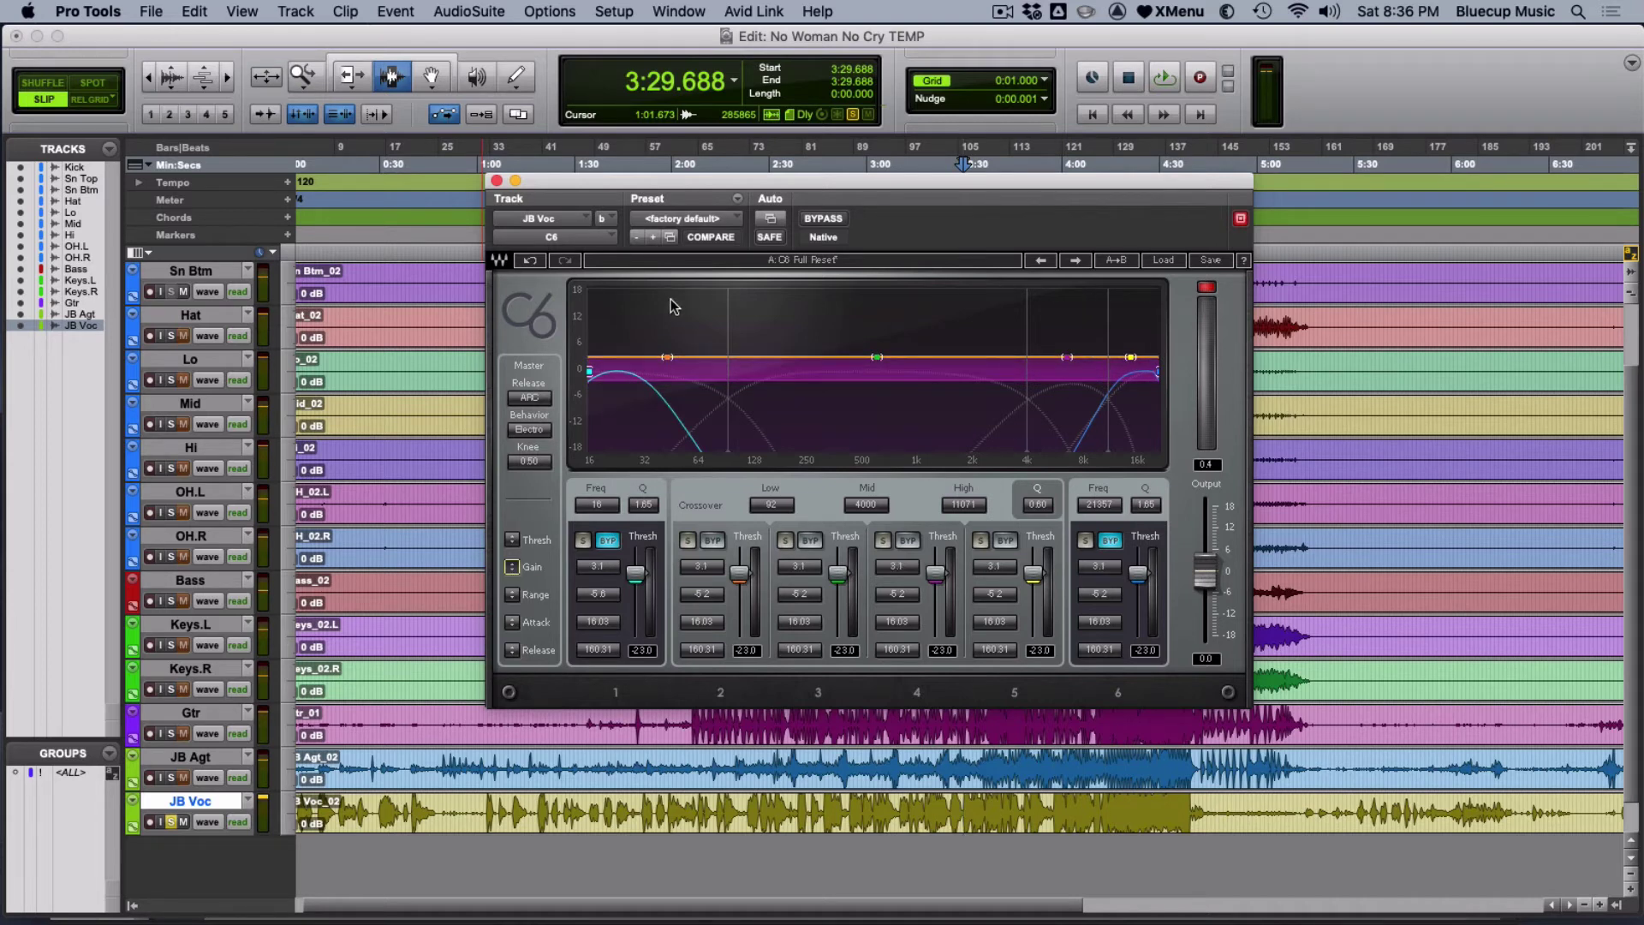
Play the JB Voc vocal and compare the compressed sound with the plugin bypassed.
{"action": "key", "text": "space"}
{"action": "left_click", "coordinate": [827, 219]}
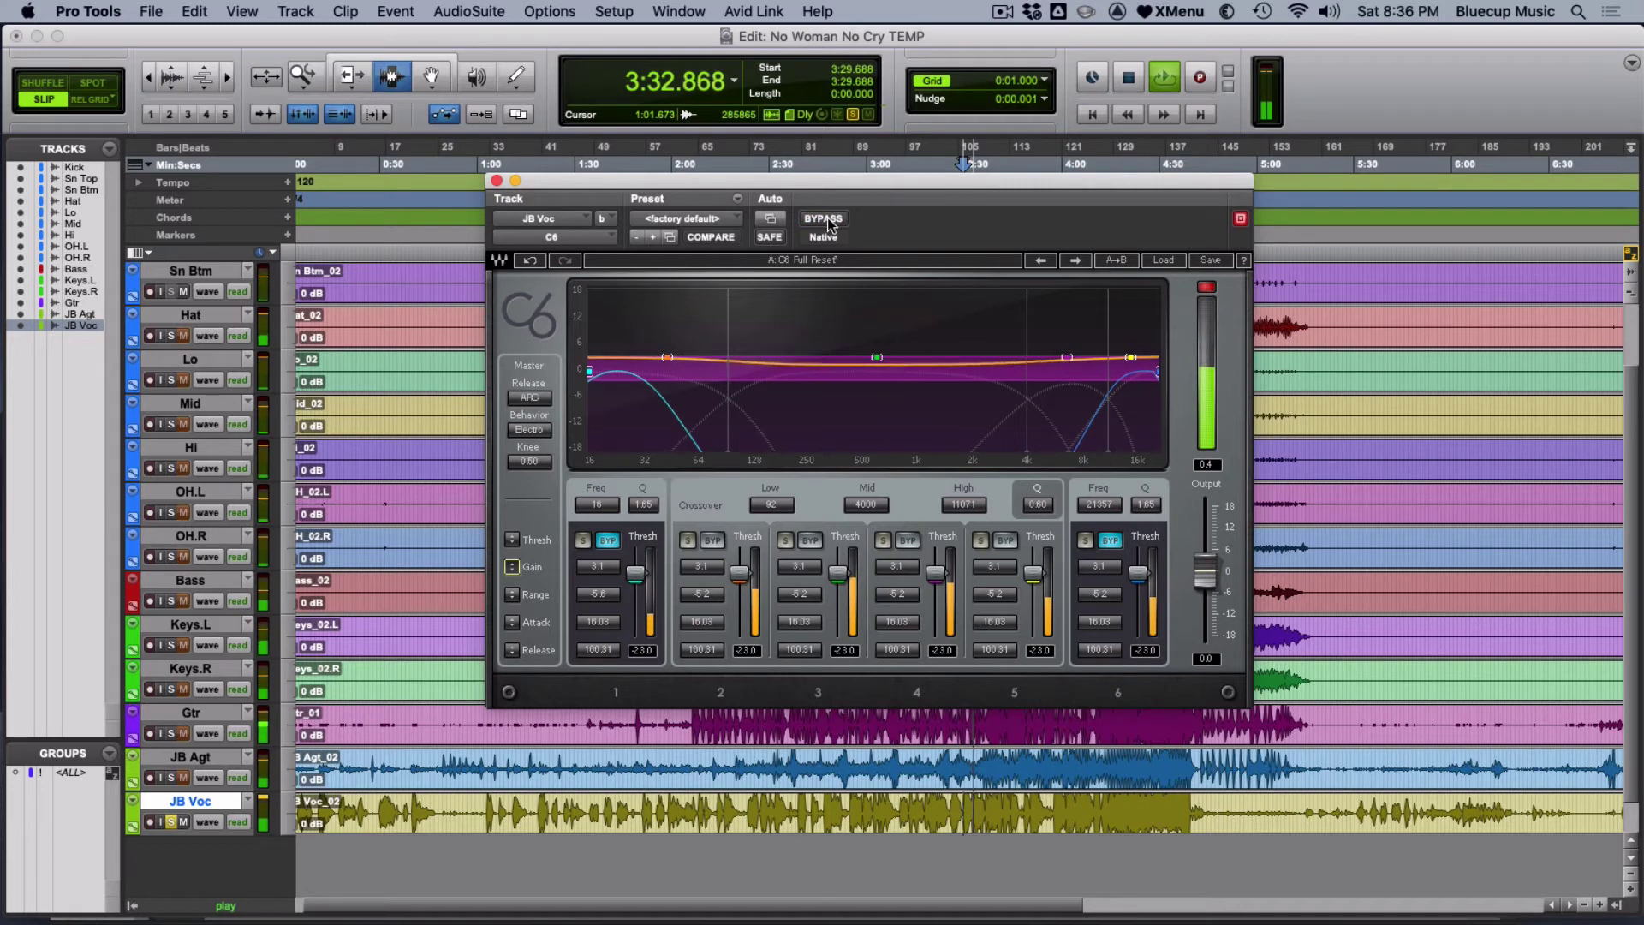
{"action": "left_click", "coordinate": [828, 218]}
{"action": "key", "text": "space"}
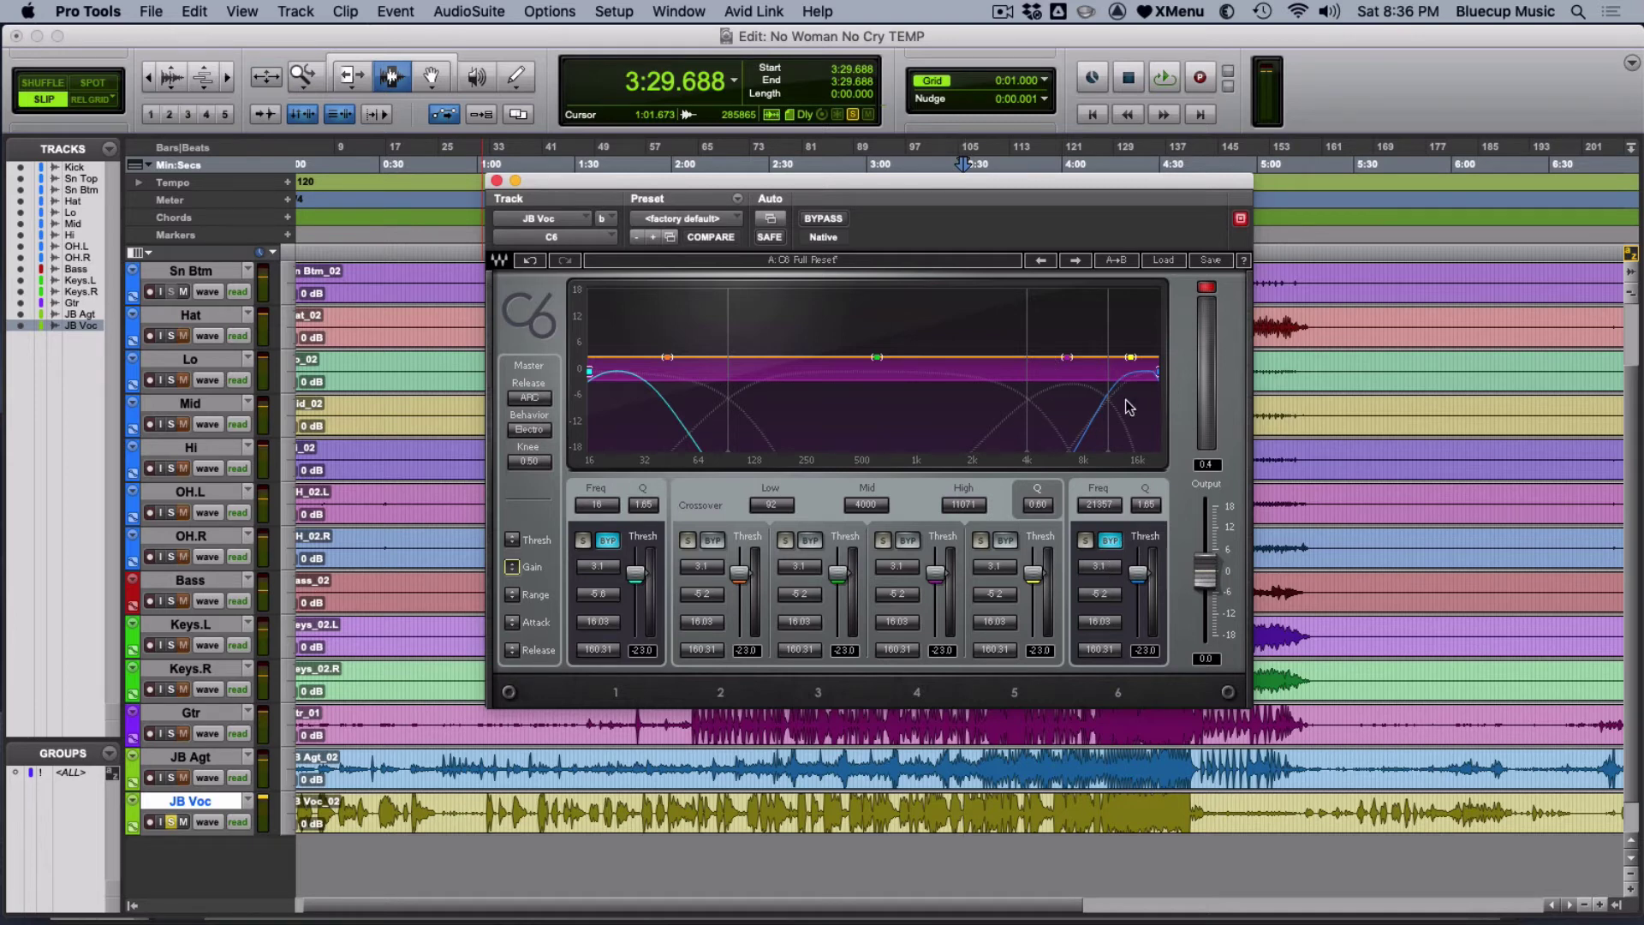
Enable band 6, solo it, and set its frequency to 8599 while auditioning the vocal.
{"action": "left_click", "coordinate": [1112, 541]}
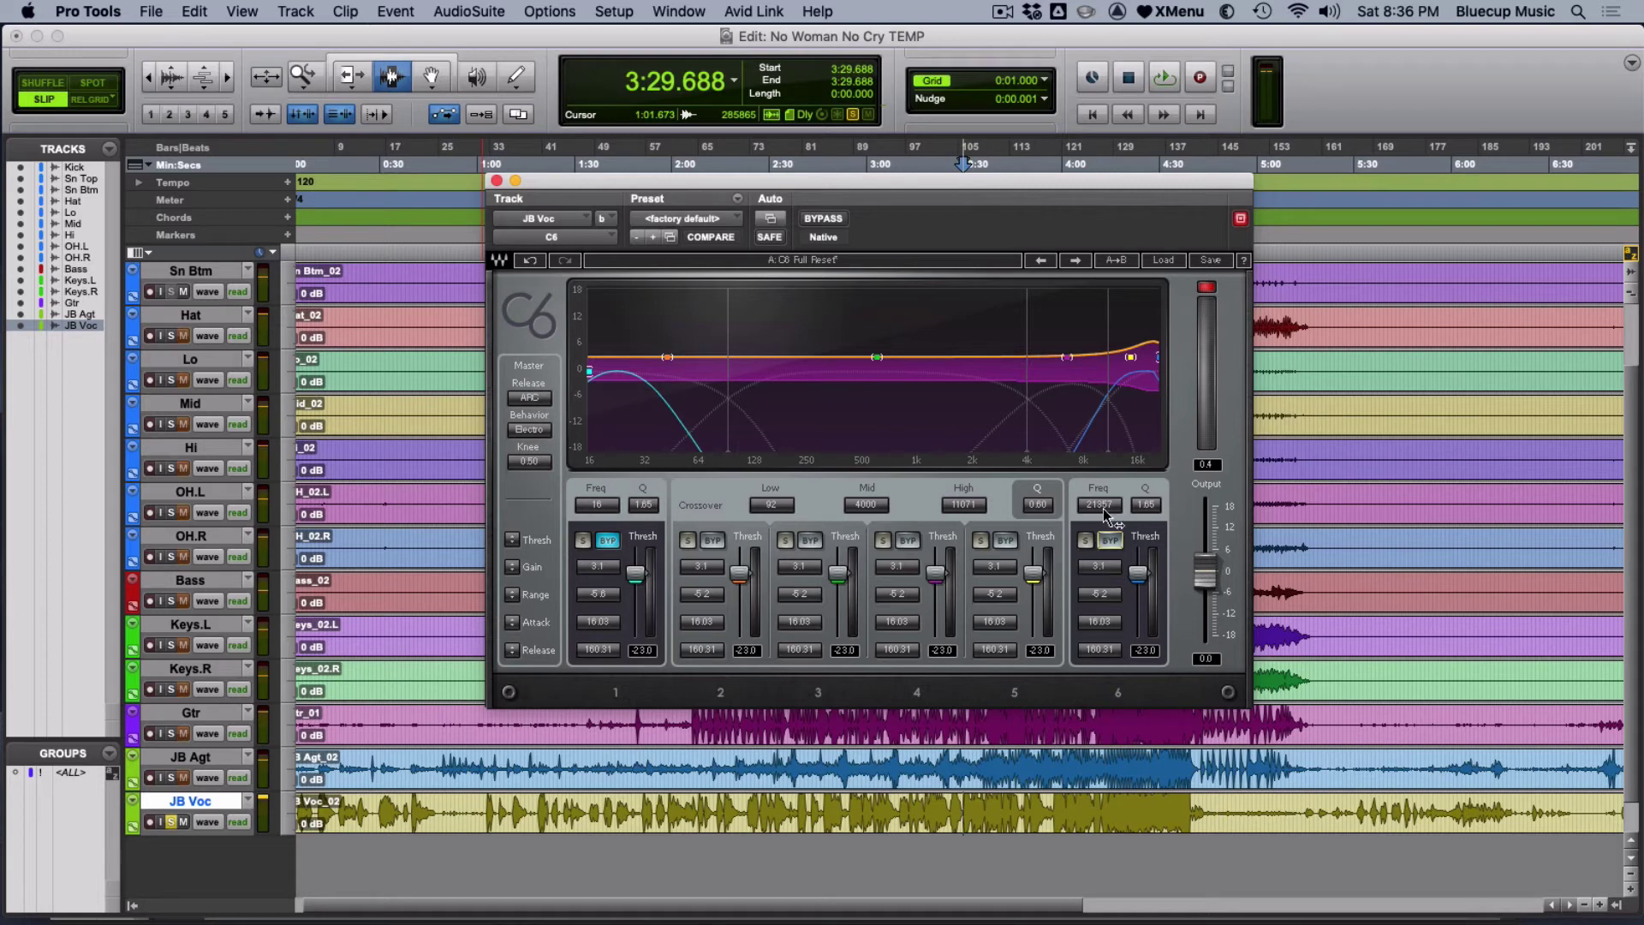
{"action": "left_click_drag", "start_coordinate": [1105, 516], "coordinate": [1095, 552]}
{"action": "left_click", "coordinate": [1086, 540]}
{"action": "key", "text": "space"}
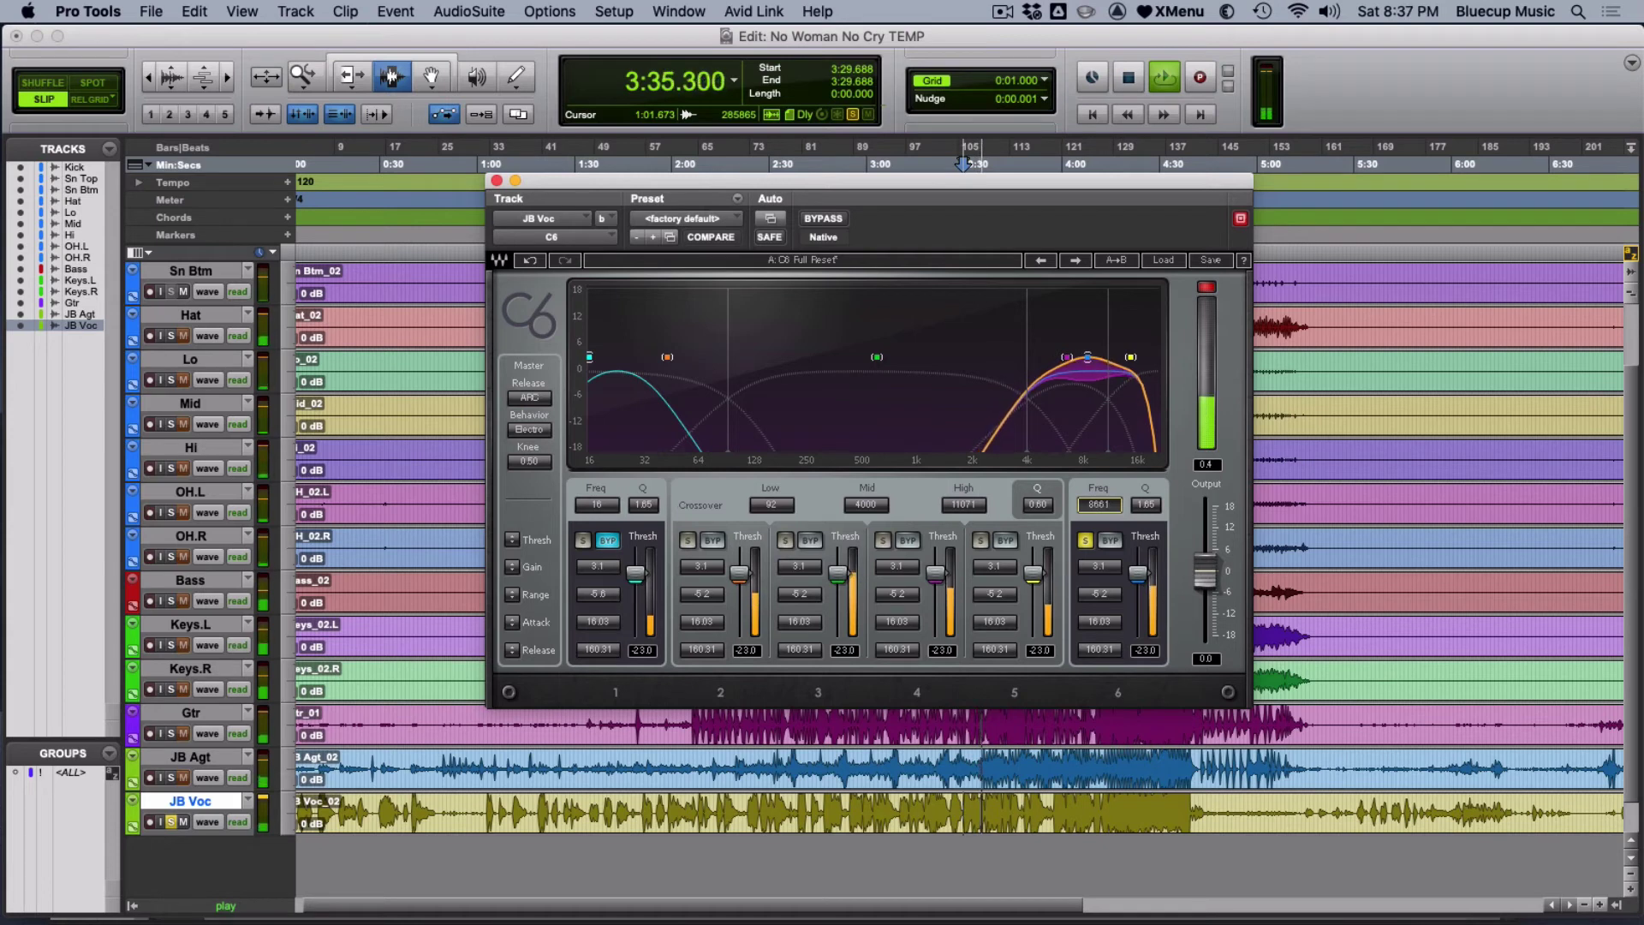
{"action": "key", "text": "space"}
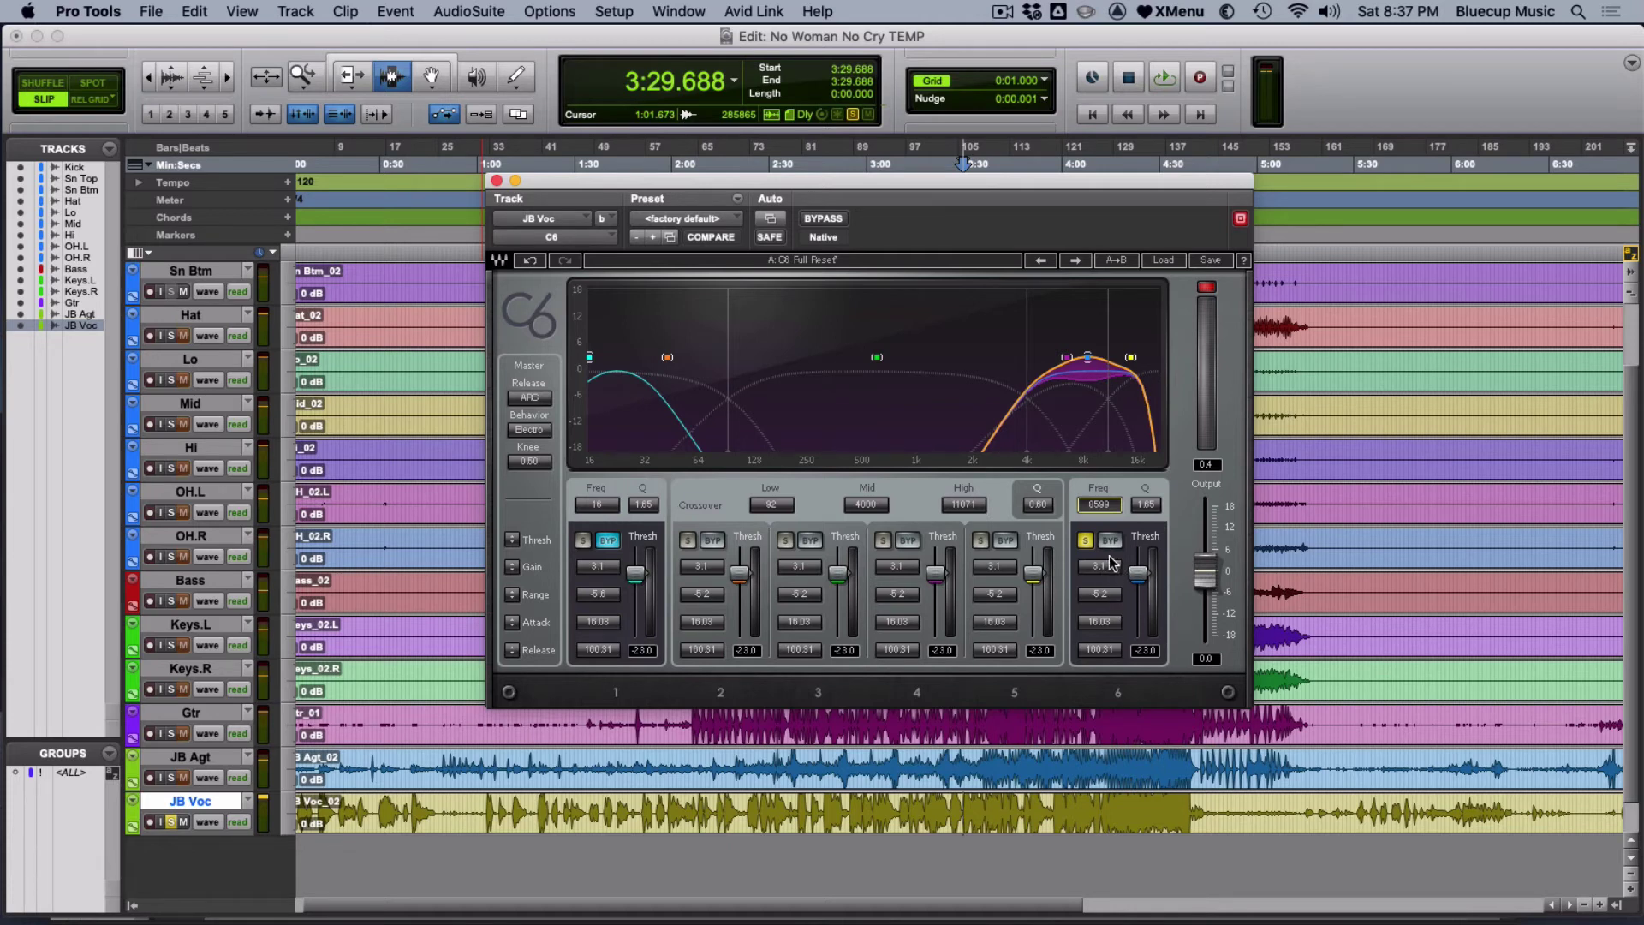
Lower band 6's gain to 0.2, checking the full curve with solo off before soloing the band again.
{"action": "mouse_move", "coordinate": [1112, 563]}
{"action": "left_mouse_down"}
{"action": "mouse_move", "coordinate": [1112, 579]}
{"action": "mouse_move", "coordinate": [1100, 562]}
{"action": "left_mouse_up"}
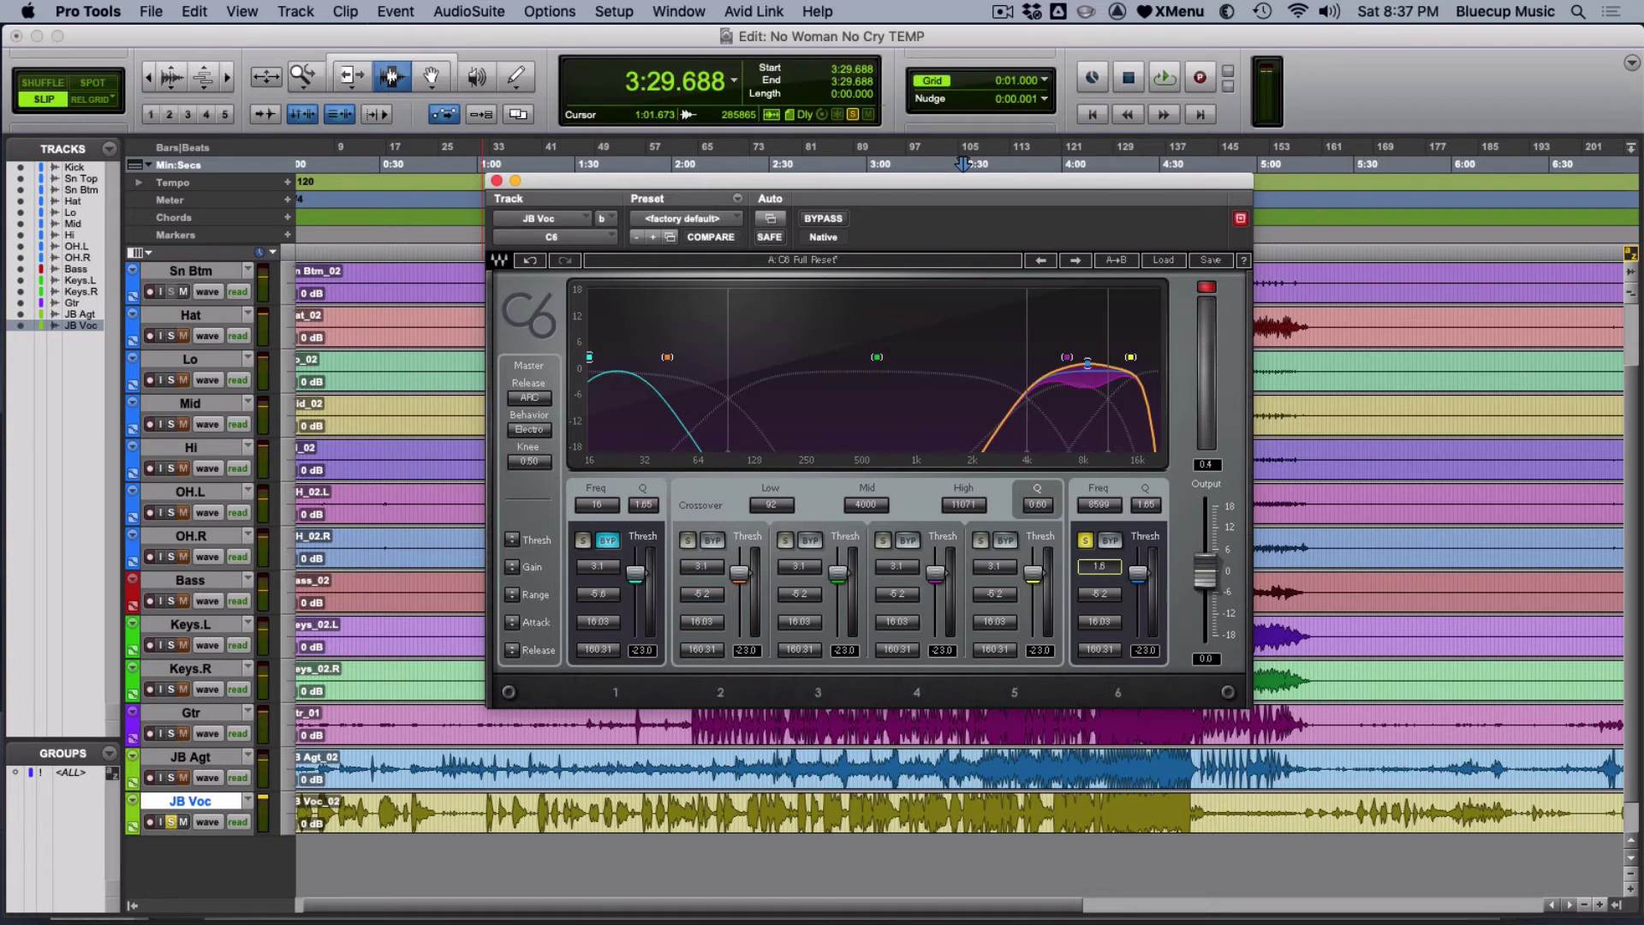
{"action": "left_click", "coordinate": [1086, 540]}
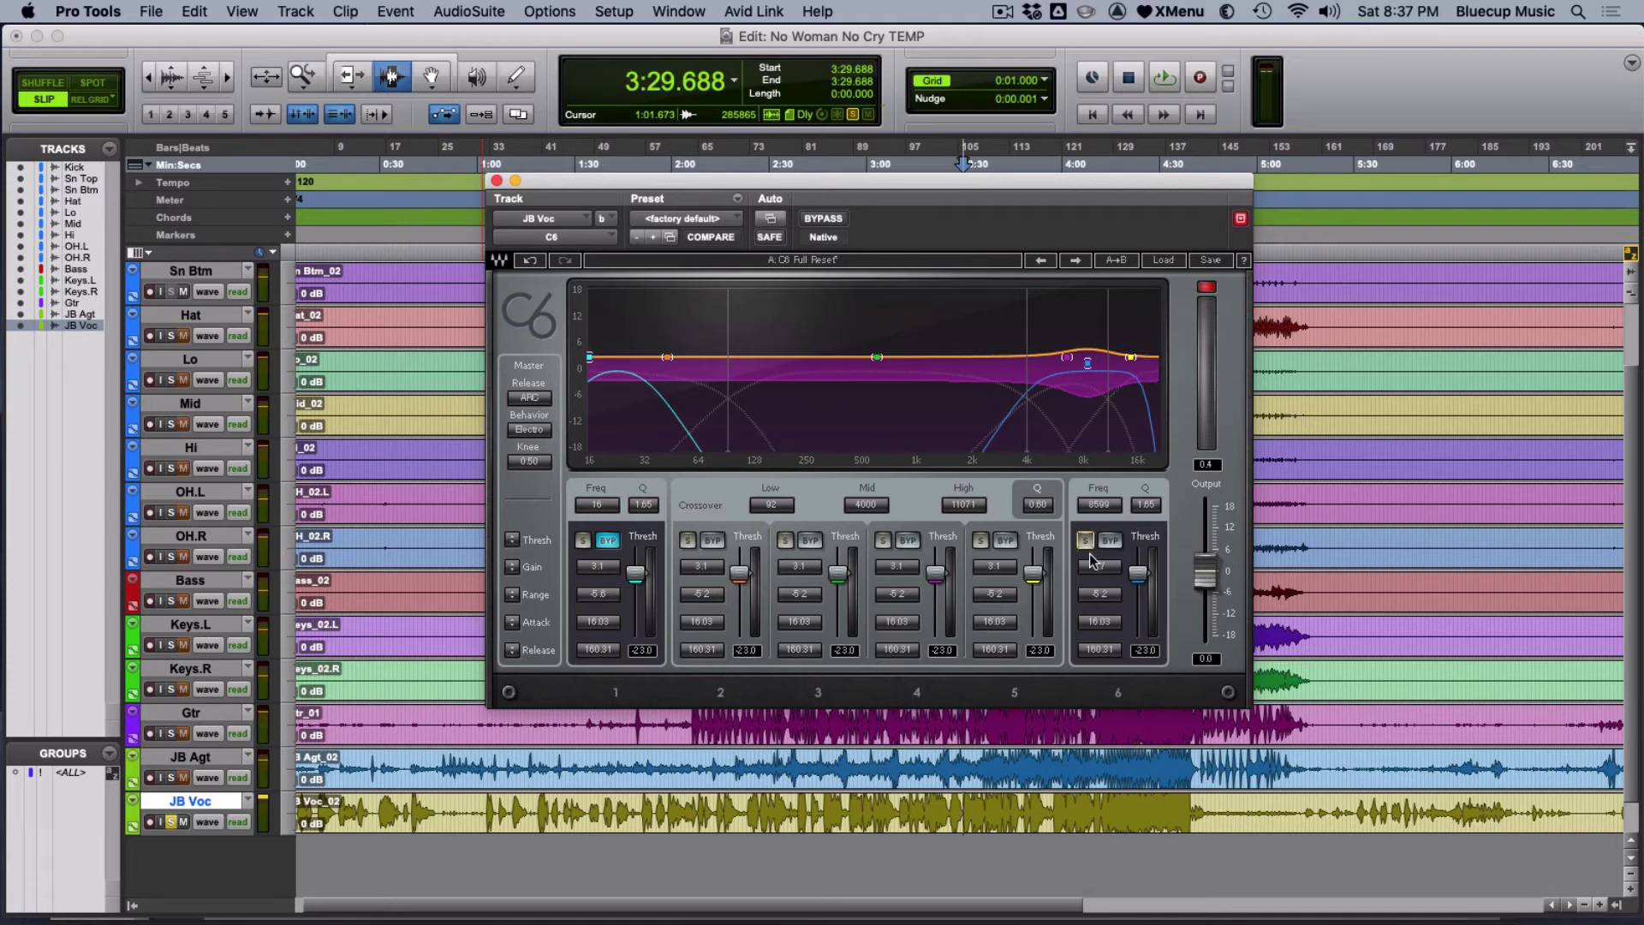
{"action": "left_click_drag", "start_coordinate": [1093, 561], "coordinate": [1093, 576]}
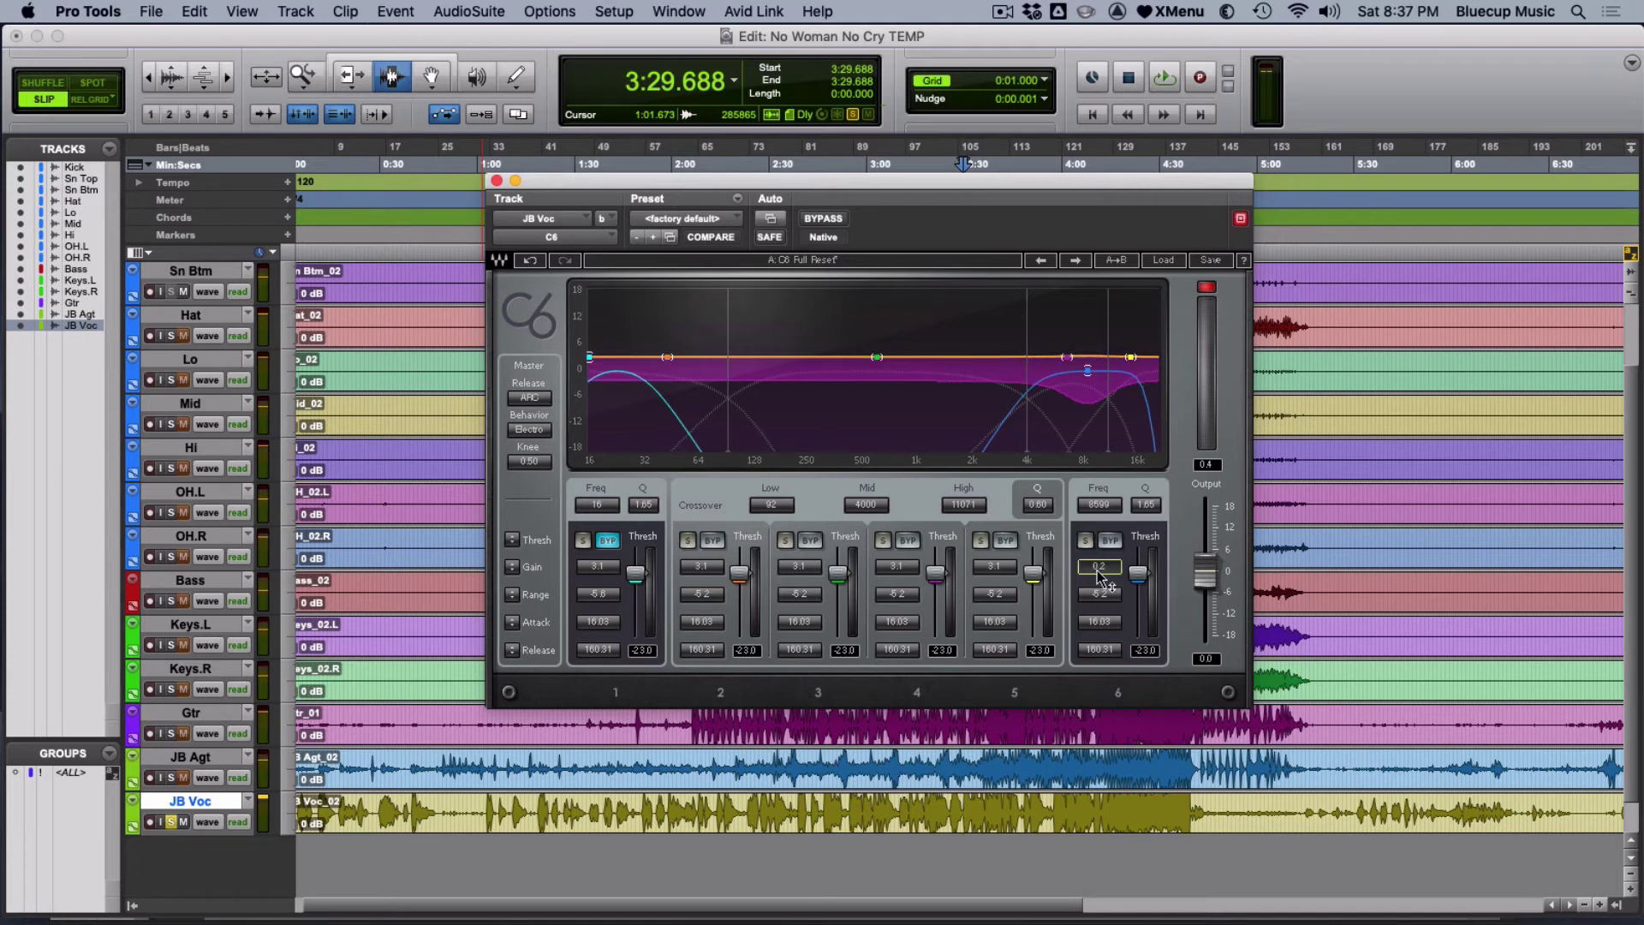
{"action": "left_click", "coordinate": [1084, 540]}
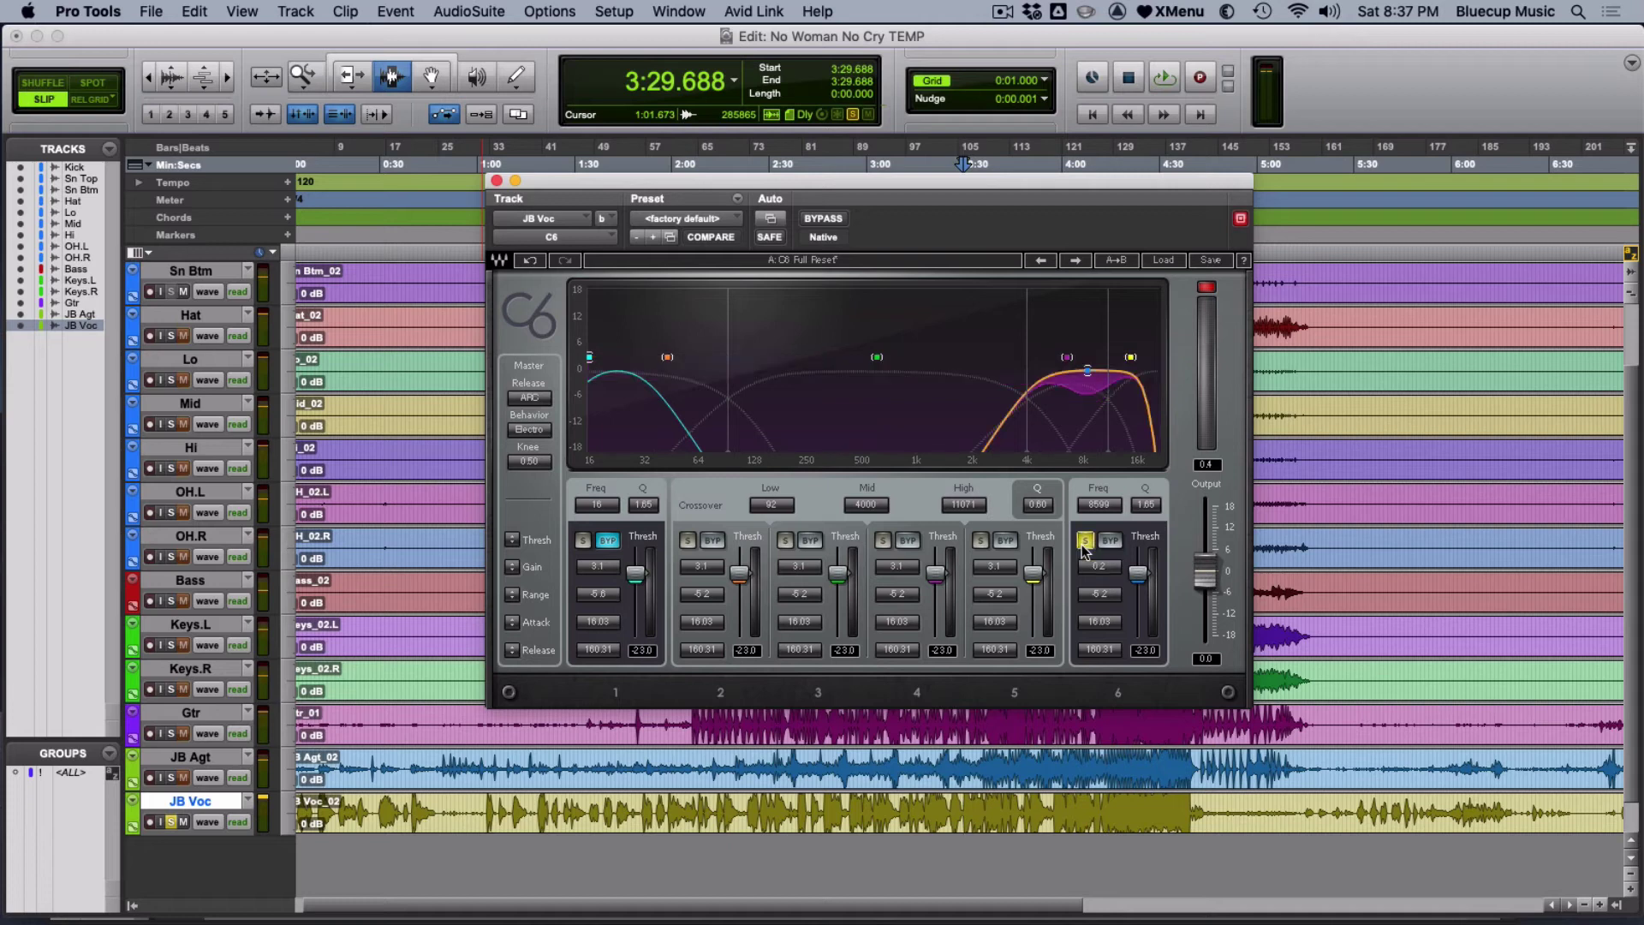
Set band 6's threshold to -23.5 while auditioning the soloed band.
{"action": "key", "text": "space"}
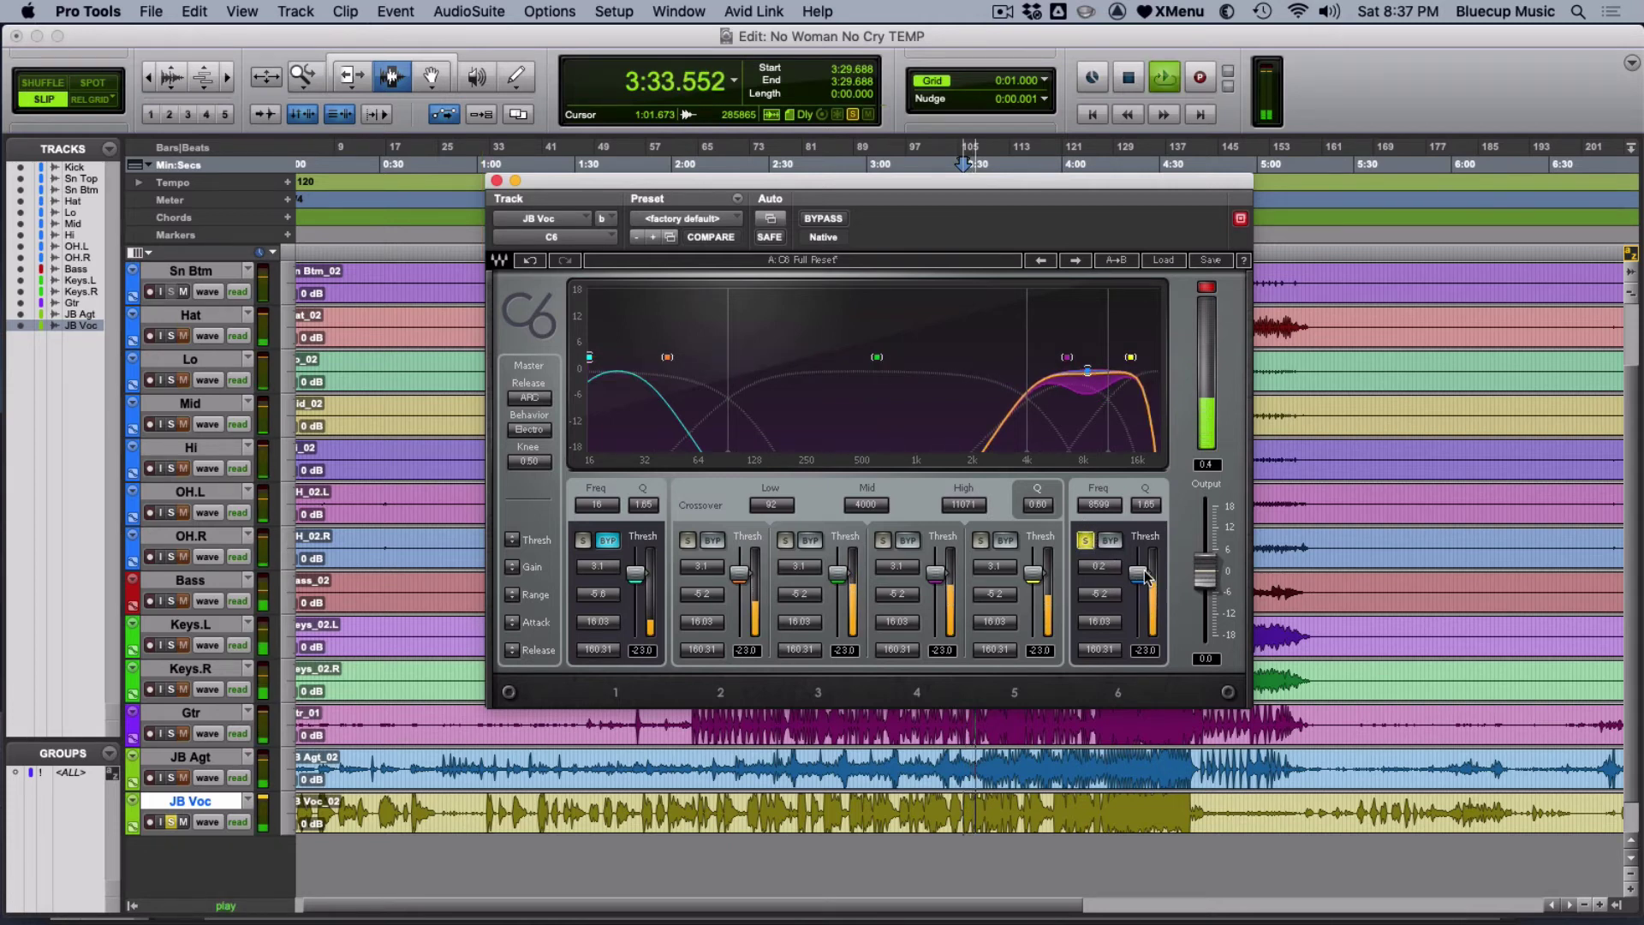
{"action": "left_click_drag", "start_coordinate": [1137, 573], "coordinate": [1146, 578]}
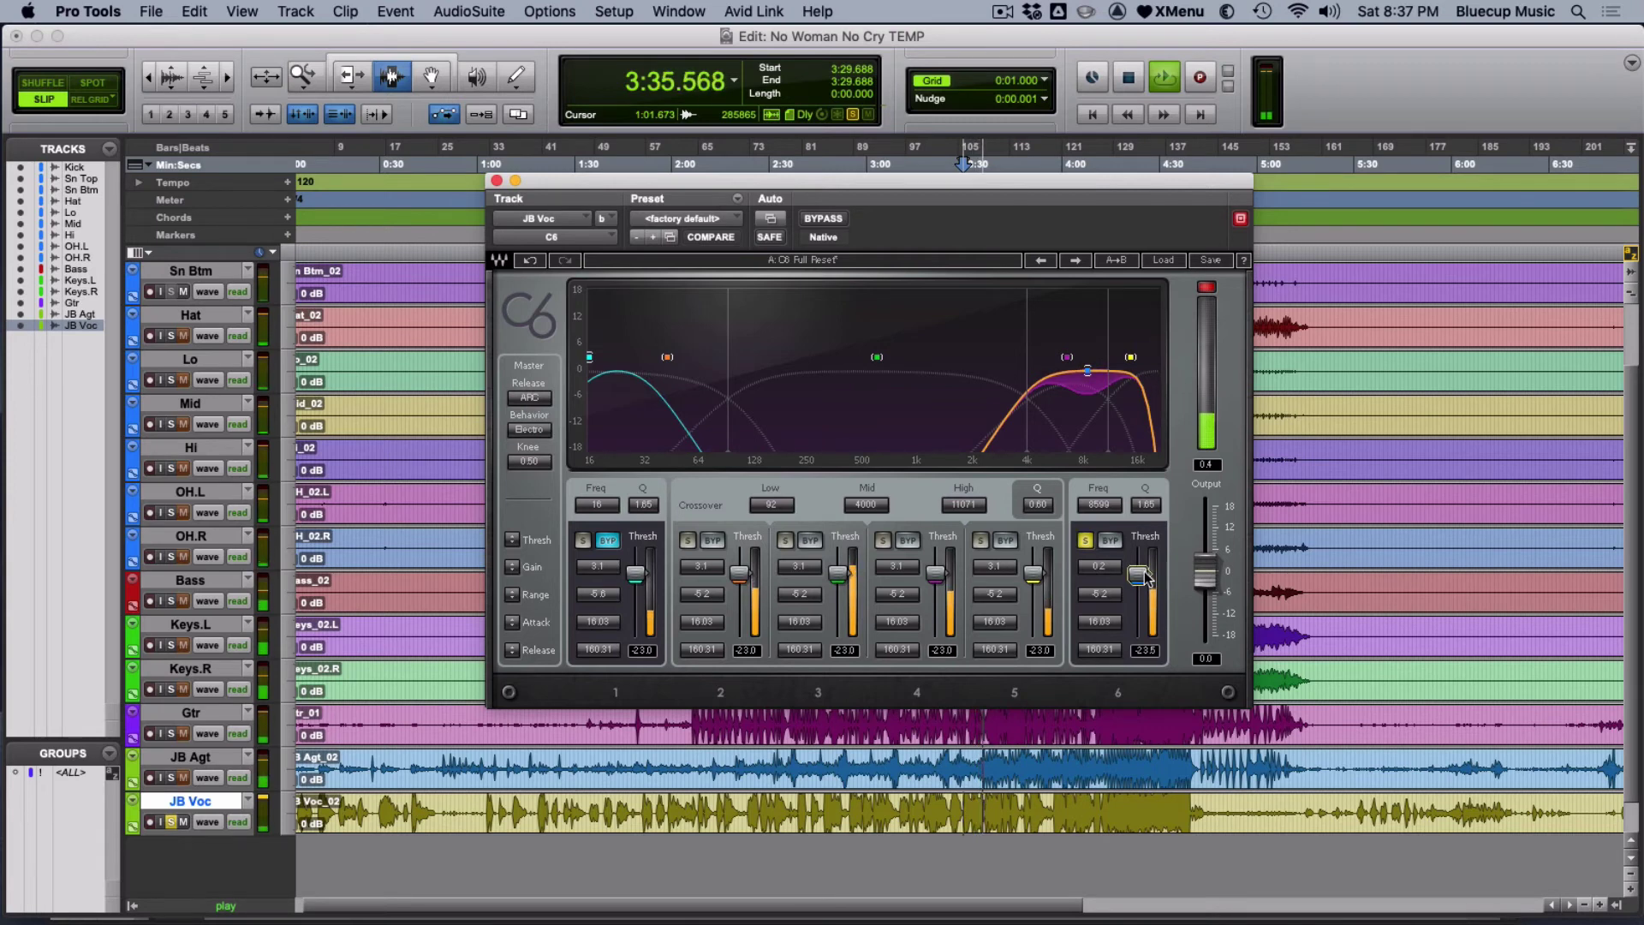
{"action": "key", "text": "space"}
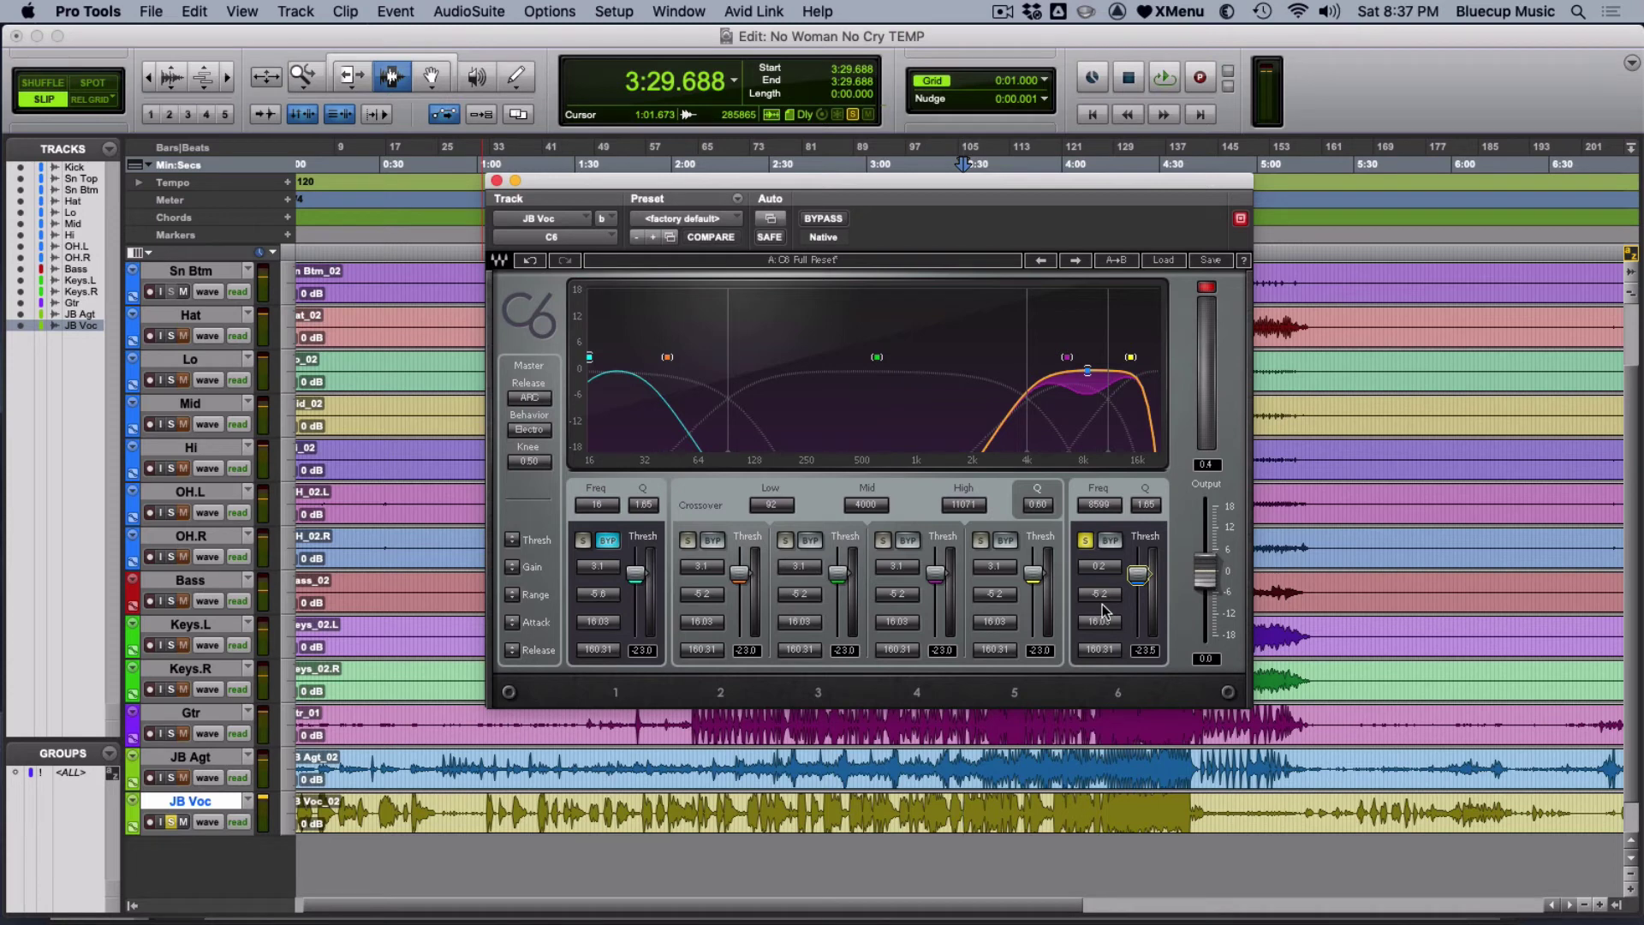
Lower band 6's range to -8.9 while listening to the soloed band.
{"action": "key", "text": "space"}
{"action": "left_click_drag", "start_coordinate": [1104, 609], "coordinate": [1105, 634]}
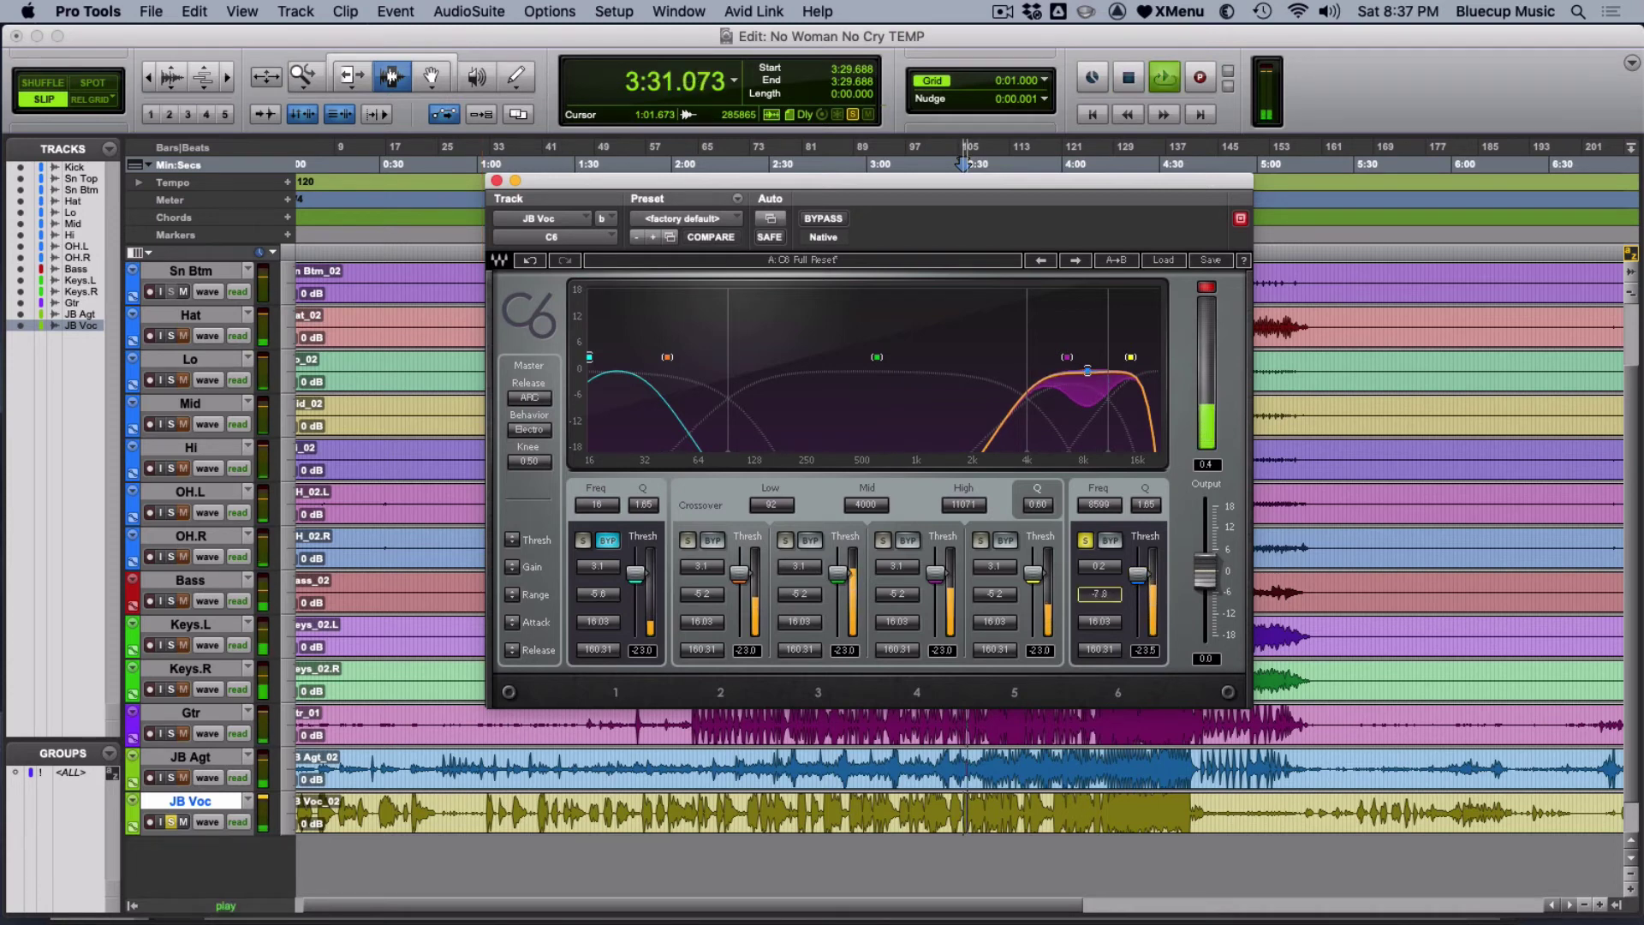
{"action": "key", "text": "Down"}
{"action": "key", "text": "Down"}
{"action": "key", "text": "Down"}
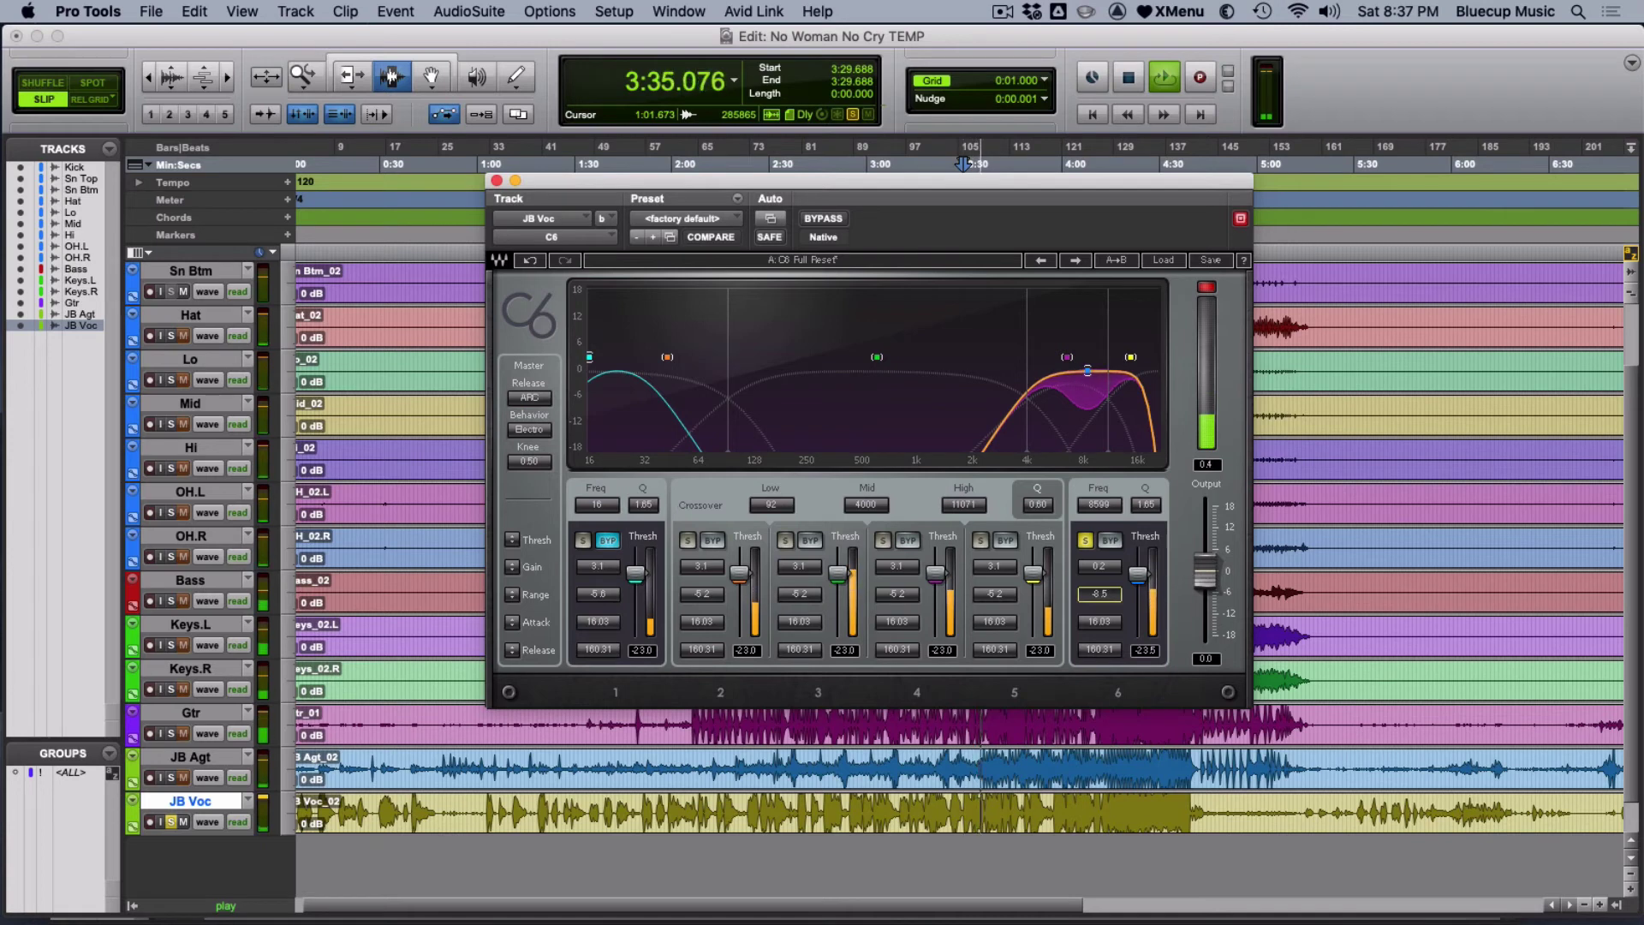
{"action": "key", "text": "Down"}
{"action": "key", "text": "Down"}
{"action": "key", "text": "Down"}
{"action": "key", "text": "Down"}
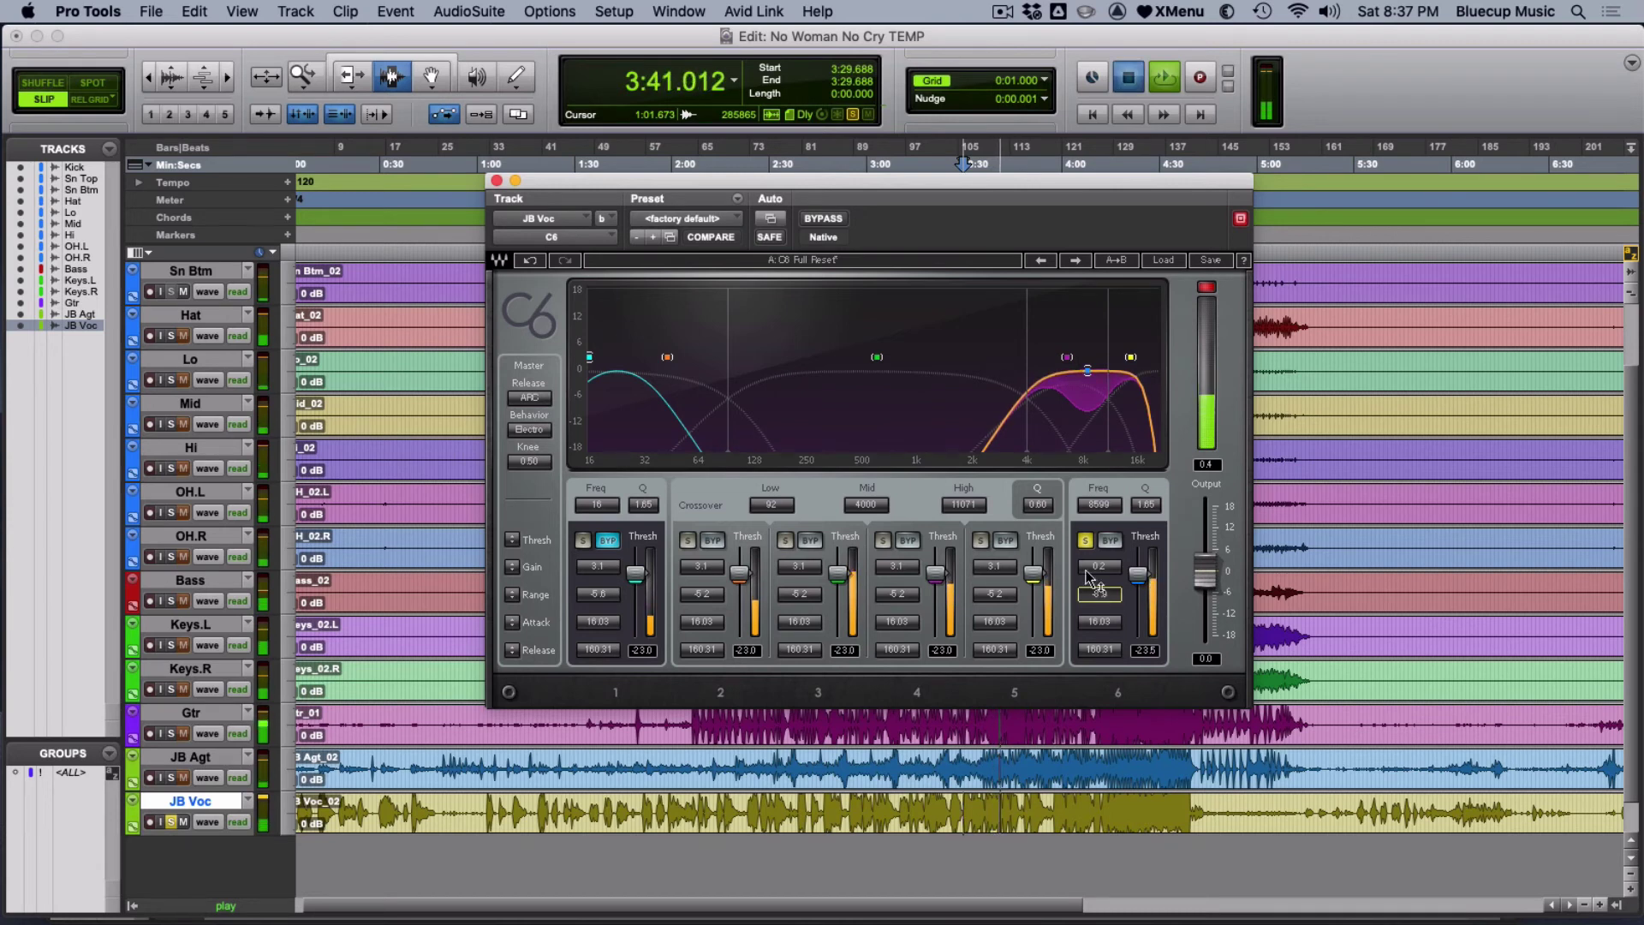
{"action": "key", "text": "space"}
Turn off band 6's solo and audition the full vocal with its high-frequency compression.
{"action": "left_click", "coordinate": [1084, 541]}
{"action": "key", "text": "space"}
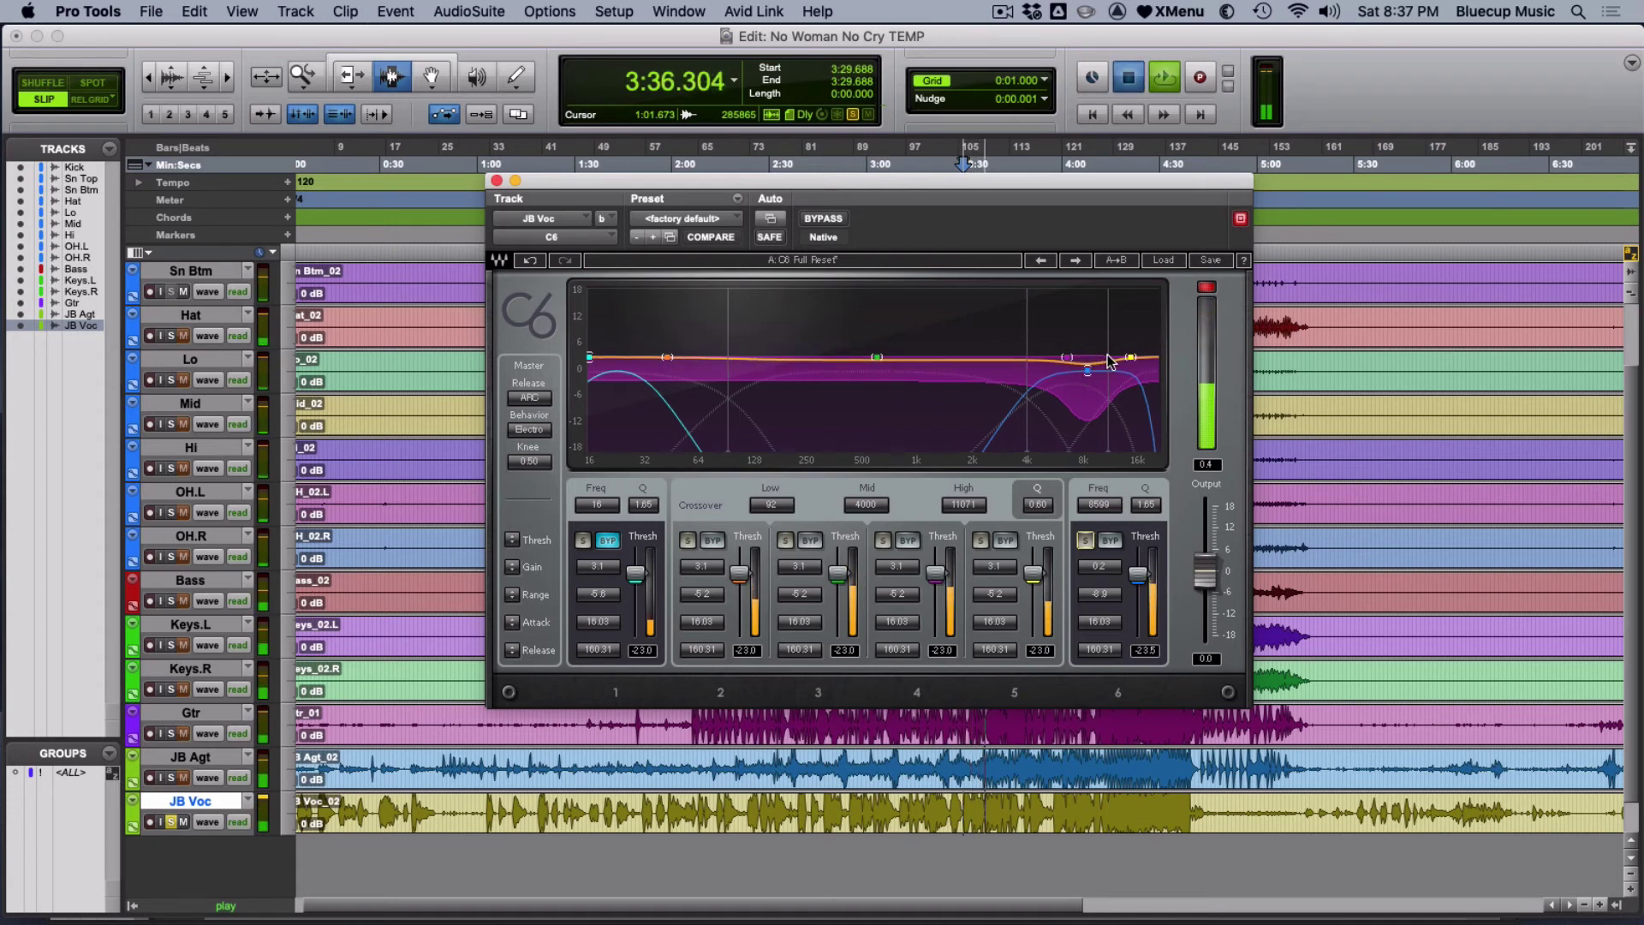
{"action": "key", "text": "space"}
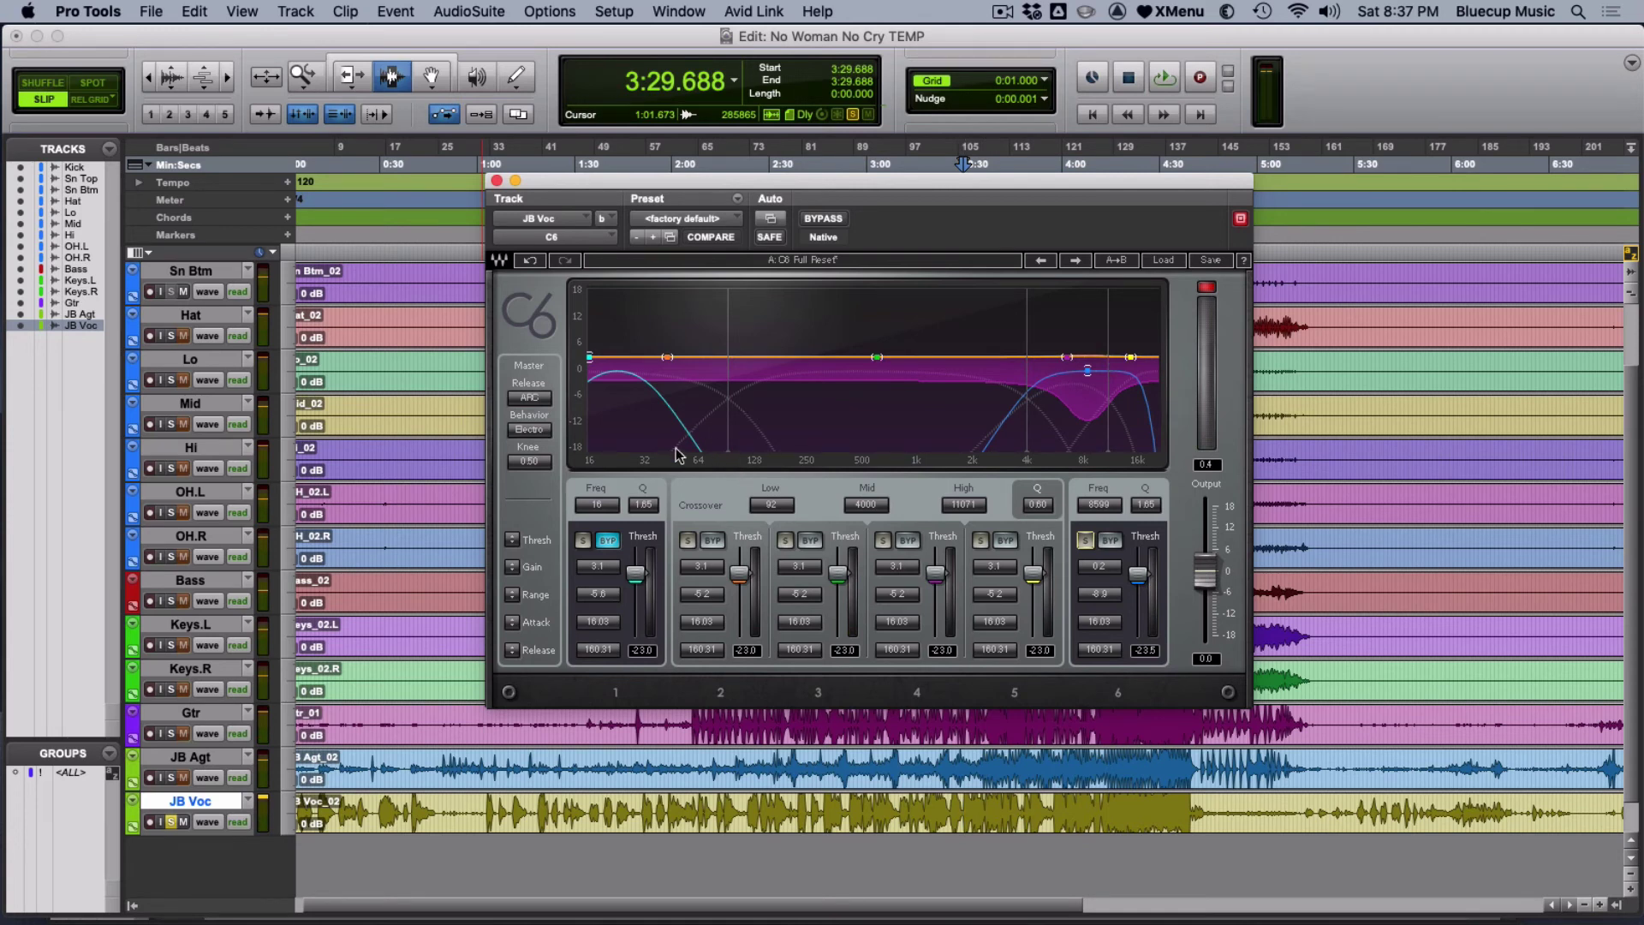
Solo band 1, keep it bypassed, and sweep its frequency up to 135 while the vocal plays.
{"action": "left_click", "coordinate": [586, 543]}
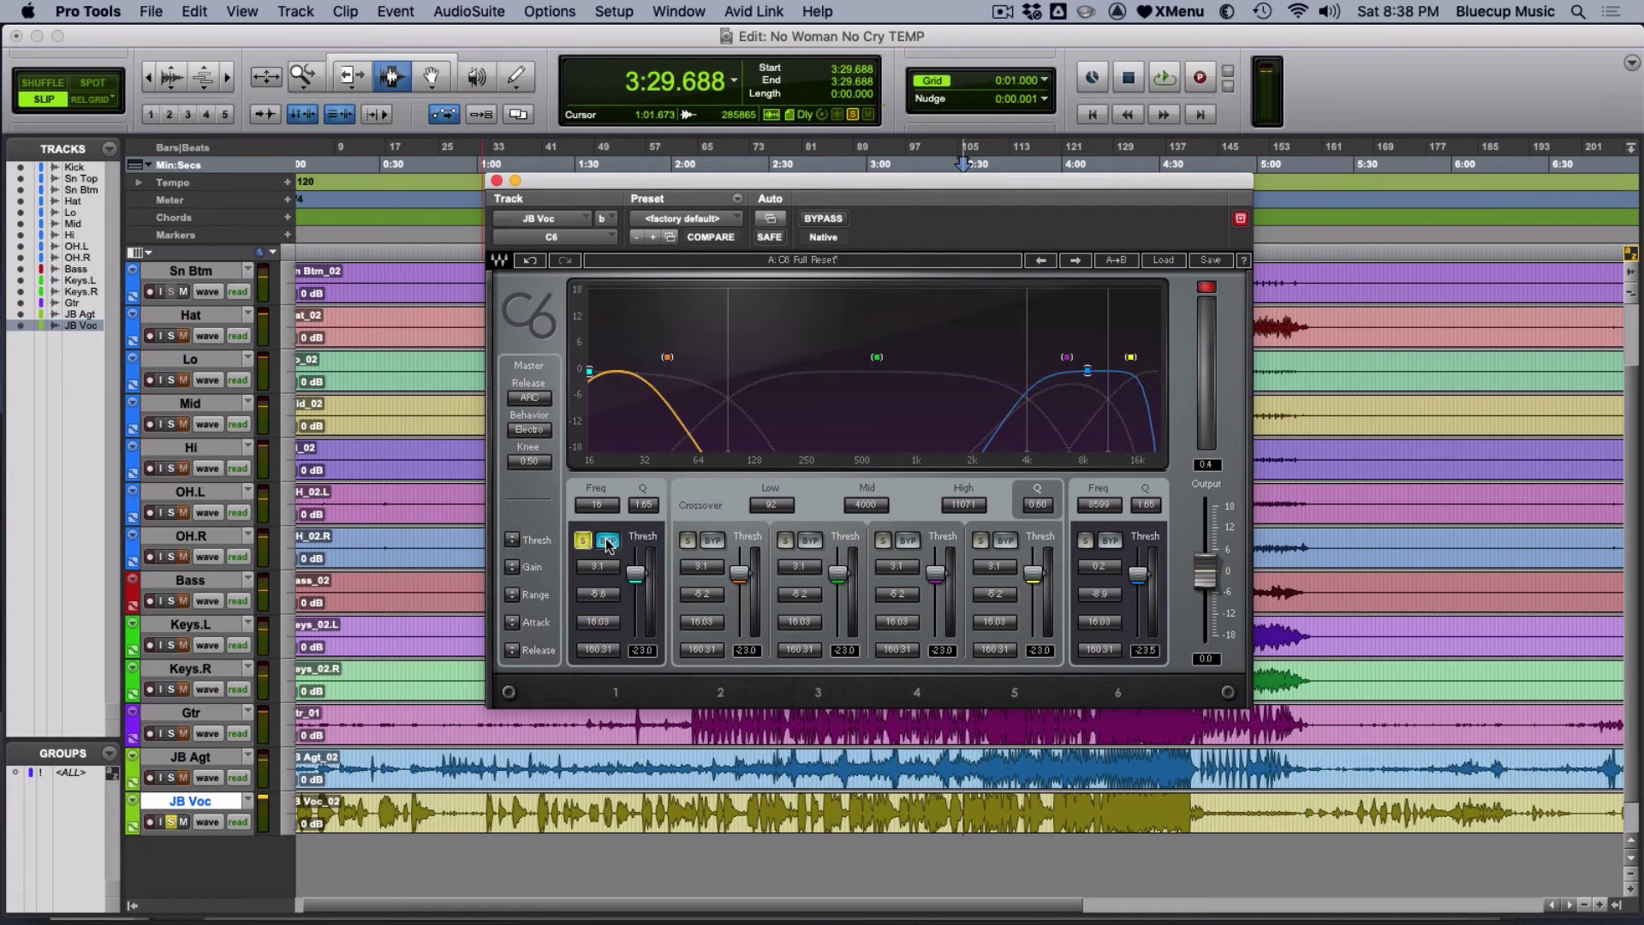
{"action": "left_click", "coordinate": [607, 541]}
{"action": "left_click", "coordinate": [608, 542]}
{"action": "key", "text": "space"}
{"action": "left_click_drag", "start_coordinate": [601, 507], "coordinate": [601, 461]}
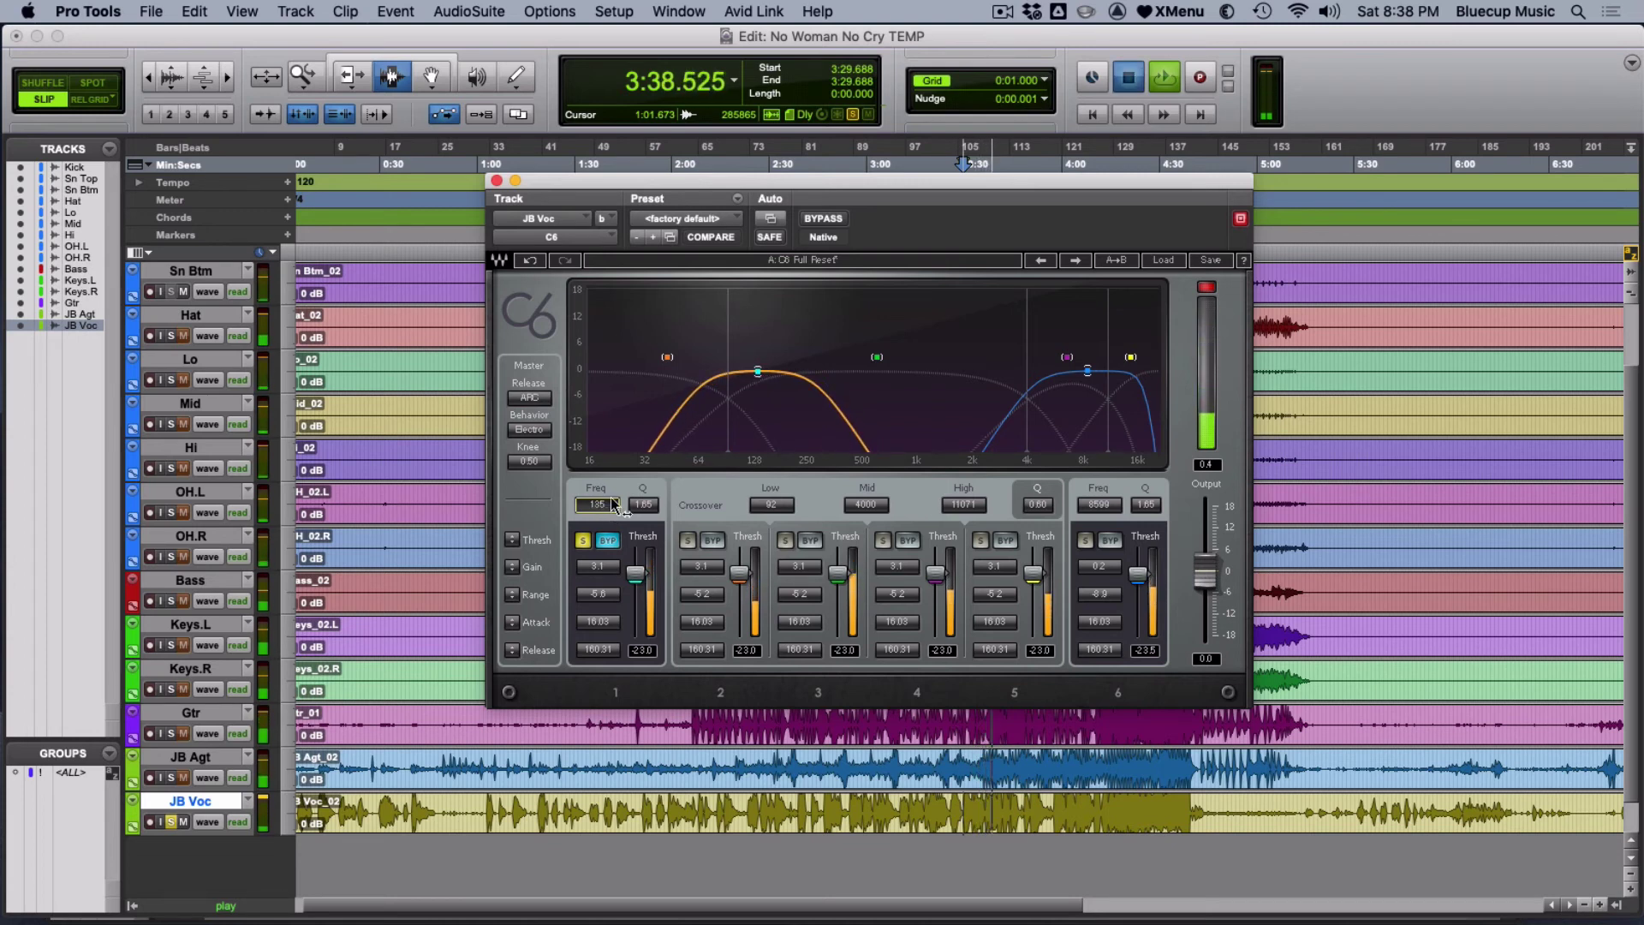
{"action": "key", "text": "space"}
Narrow band 1 by raising its Q to about 6.
{"action": "key", "text": "Tab"}
{"action": "key", "text": "Up"}
{"action": "key", "text": "Up"}
{"action": "key", "text": "Up"}
{"action": "key", "text": "Up"}
{"action": "key", "text": "Up"}
{"action": "key", "text": "Up"}
{"action": "key", "text": "Up"}
{"action": "key", "text": "Up"}
{"action": "key", "text": "Up"}
{"action": "key", "text": "Up"}
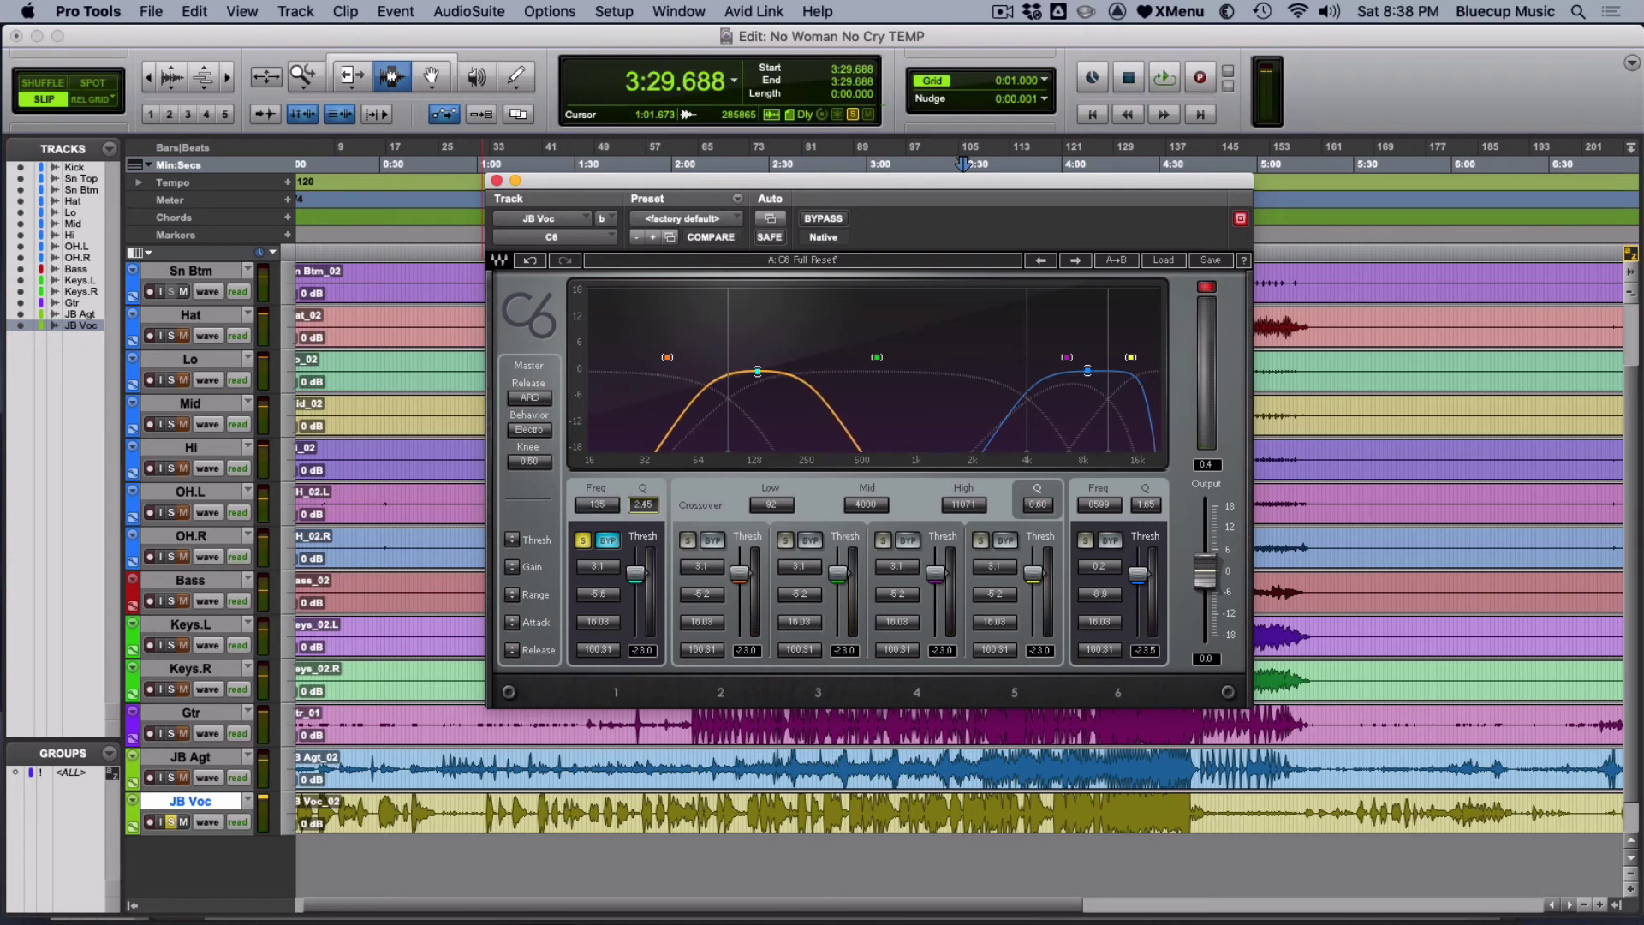
{"action": "key", "text": "Up"}
{"action": "key", "text": "Up"}
{"action": "key", "text": "Up"}
{"action": "key", "text": "Up"}
{"action": "key", "text": "Up"}
Take band 1 out of bypass while playing the vocal, then stop playback.
{"action": "key", "text": "space"}
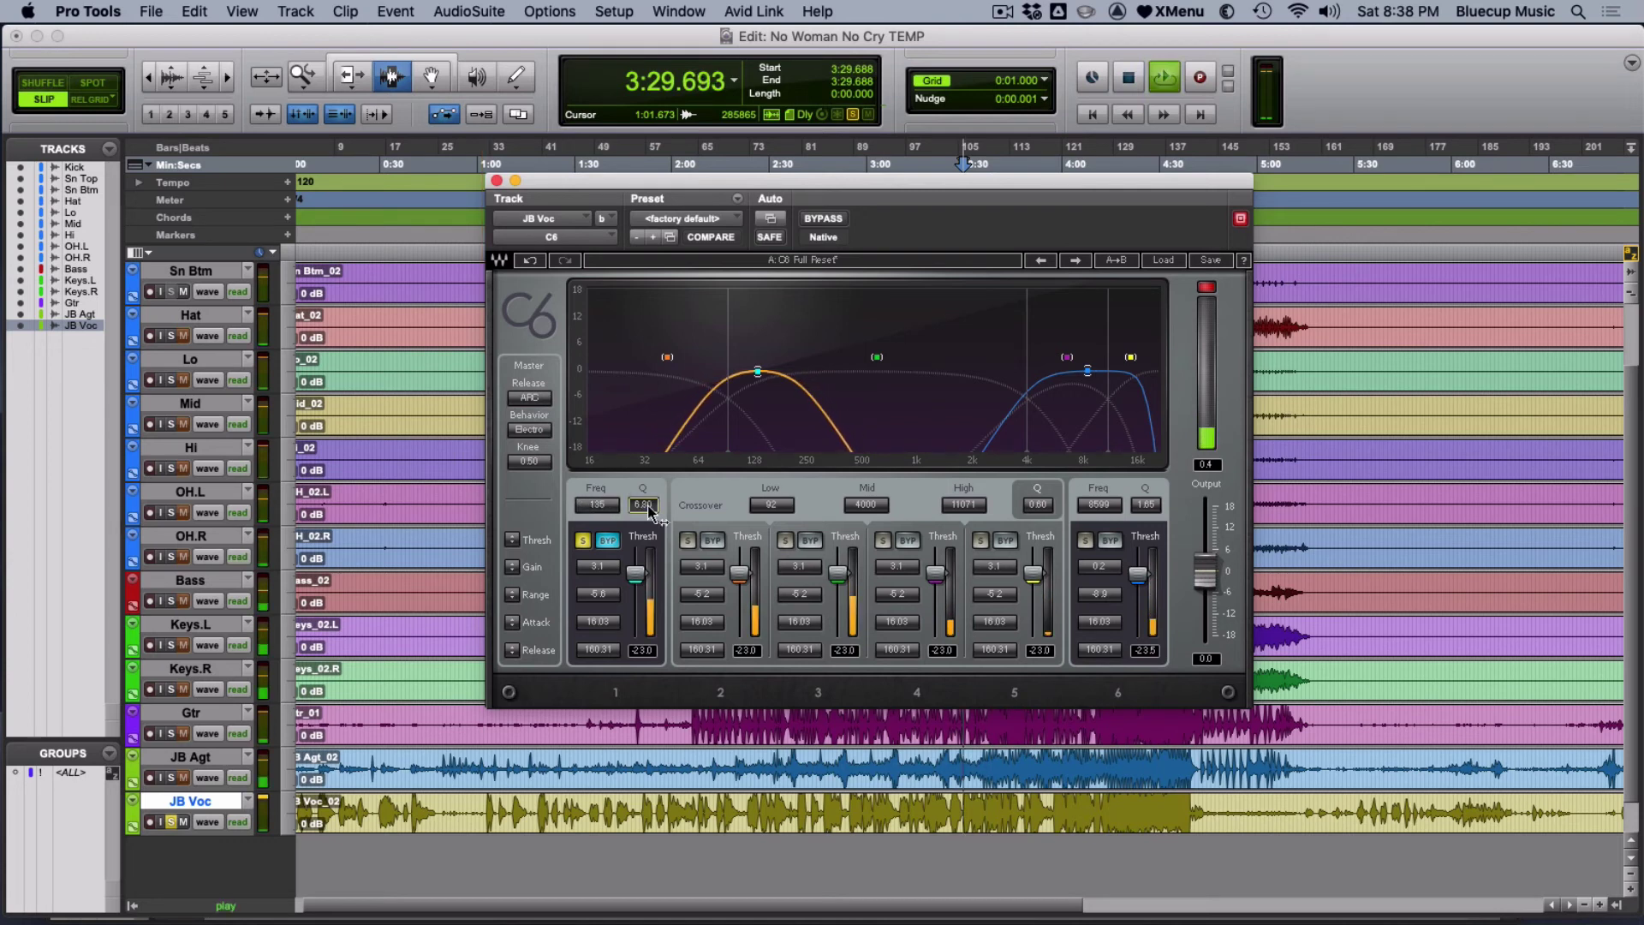
{"action": "left_click", "coordinate": [607, 540]}
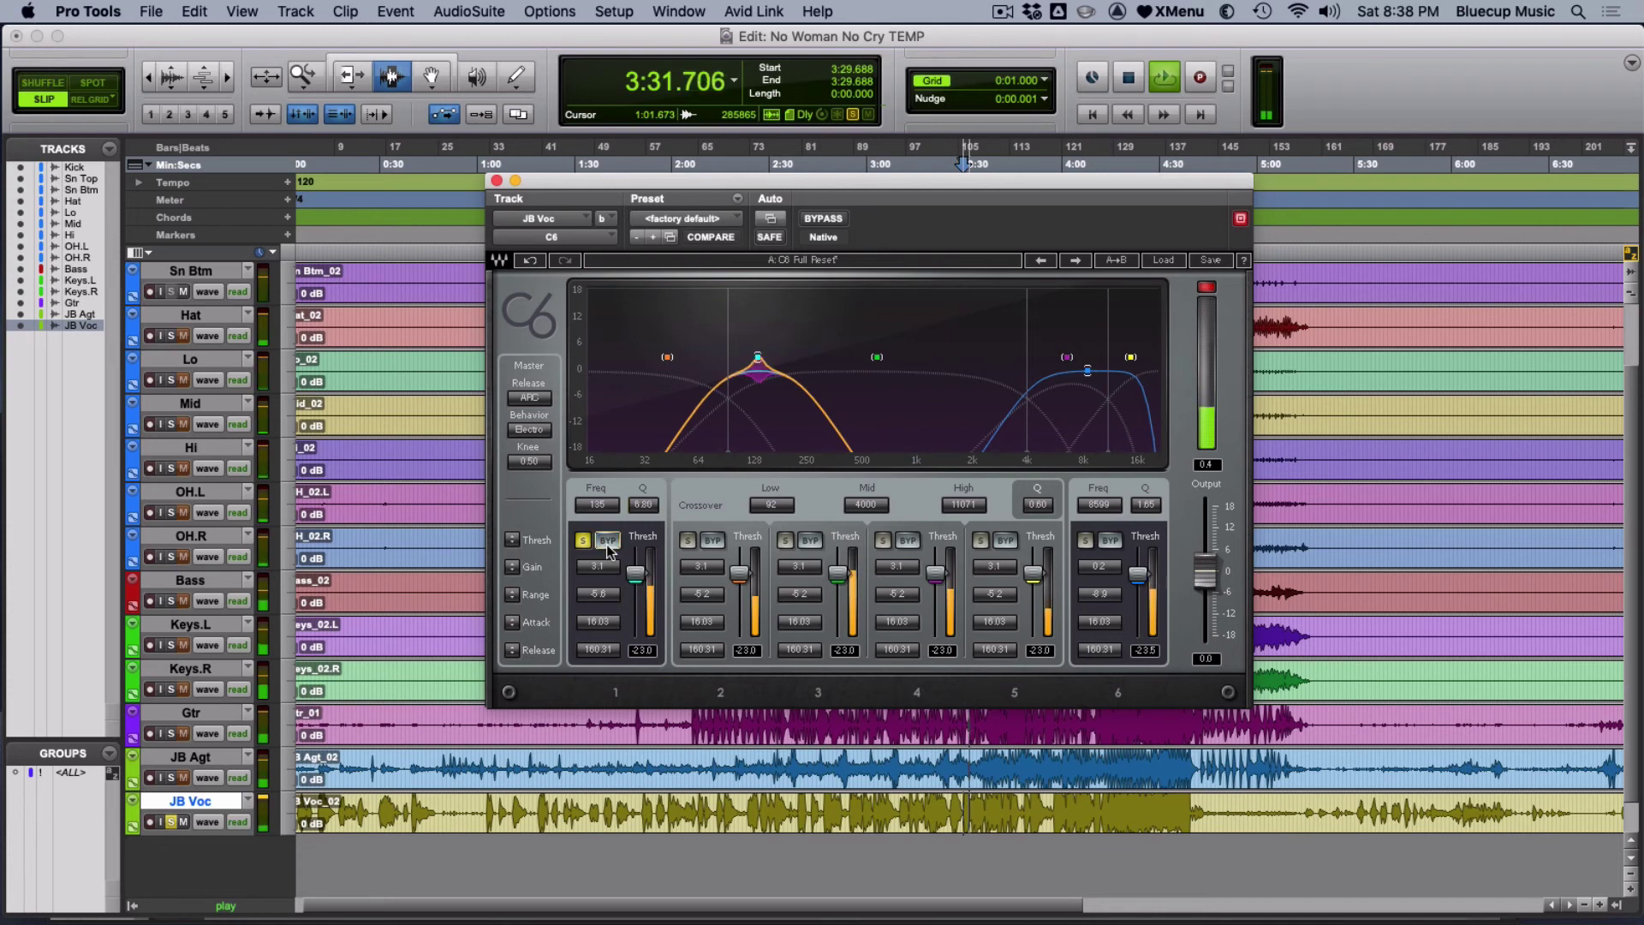
{"action": "key", "text": "space"}
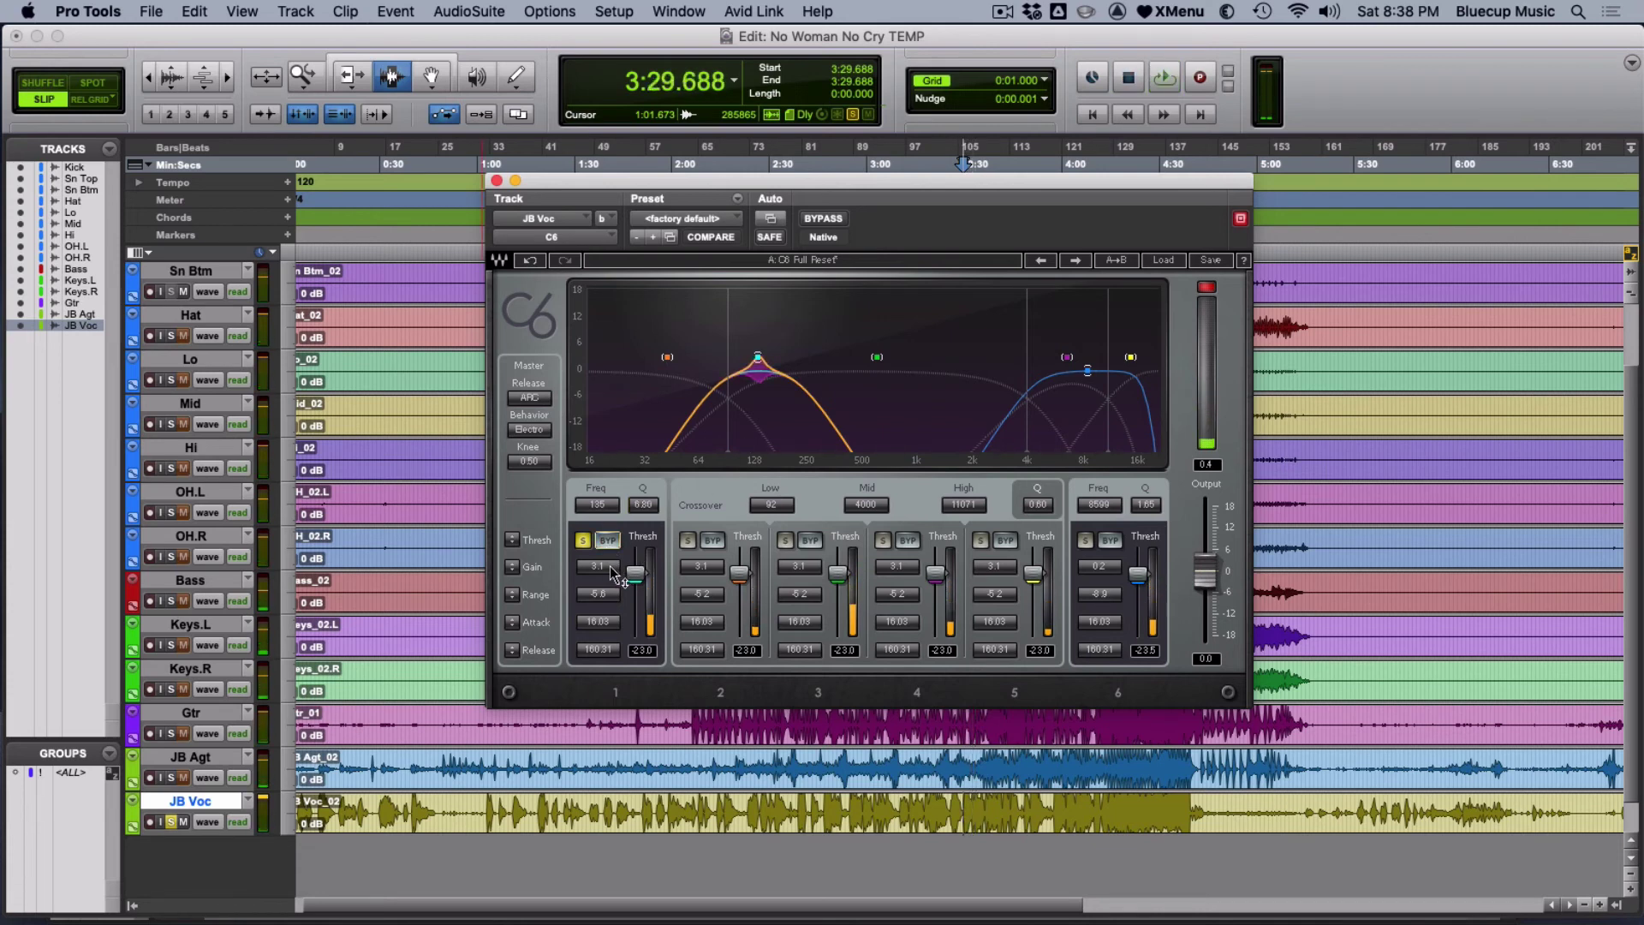
Lower band 1's gain to 0.1 and its range to -13.8.
{"action": "left_click", "coordinate": [610, 568]}
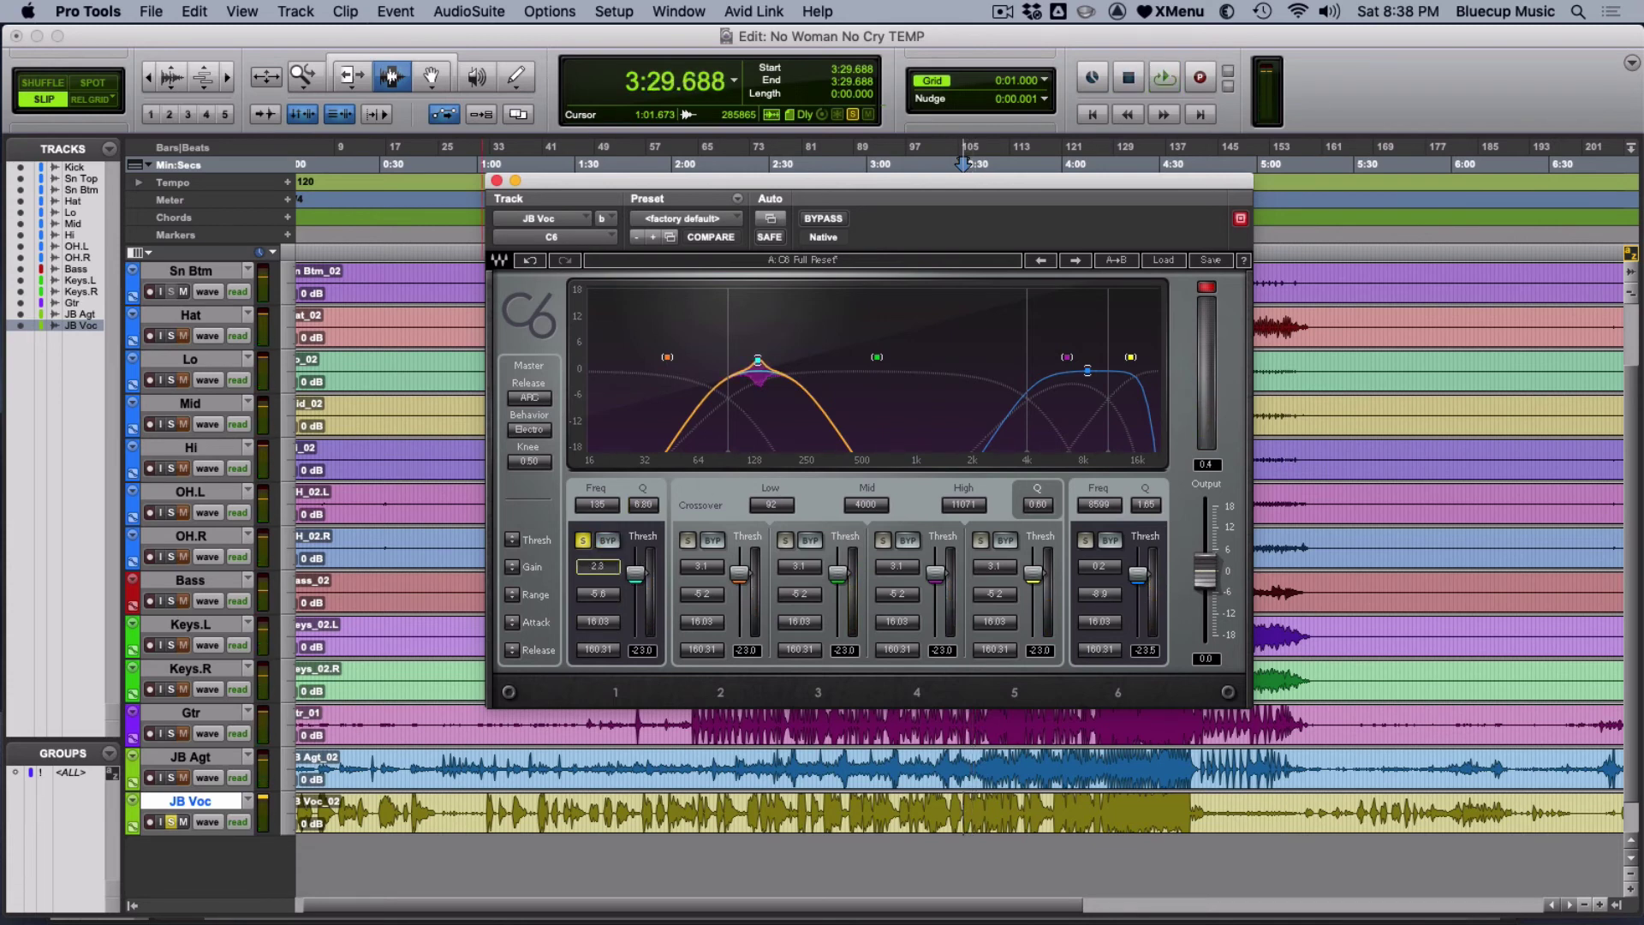
{"action": "left_click_drag", "start_coordinate": [610, 571], "coordinate": [609, 580]}
{"action": "left_click_drag", "start_coordinate": [591, 596], "coordinate": [591, 625]}
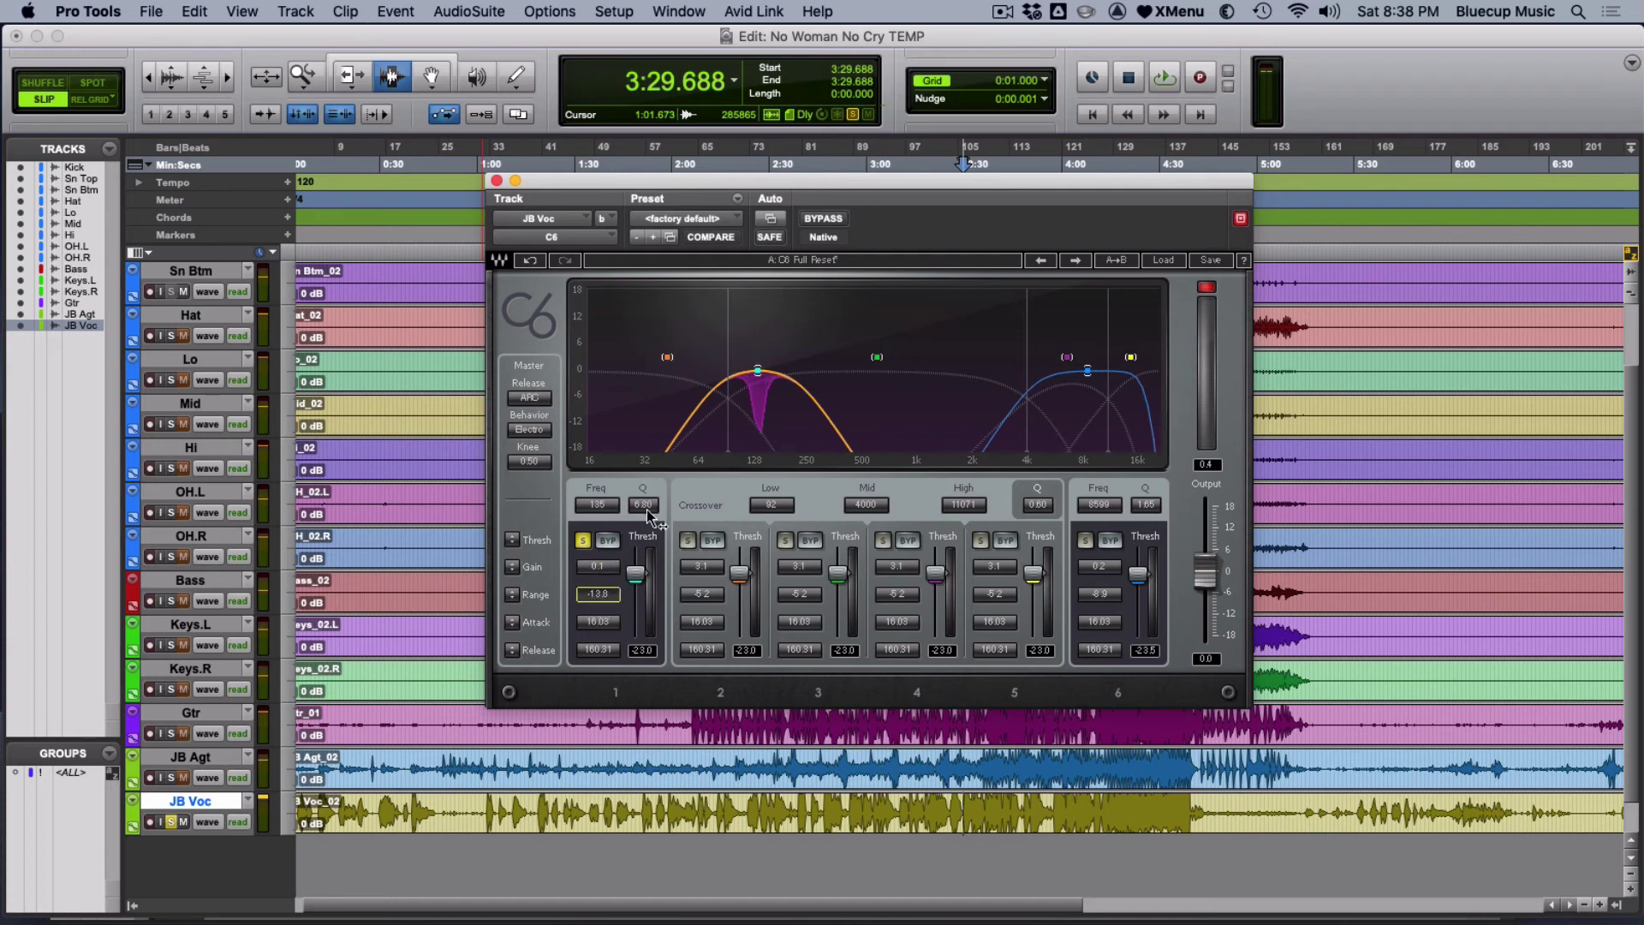
Widen band 1 by lowering its Q to 3.35 and audition the soloed band.
{"action": "left_click_drag", "start_coordinate": [646, 511], "coordinate": [647, 548]}
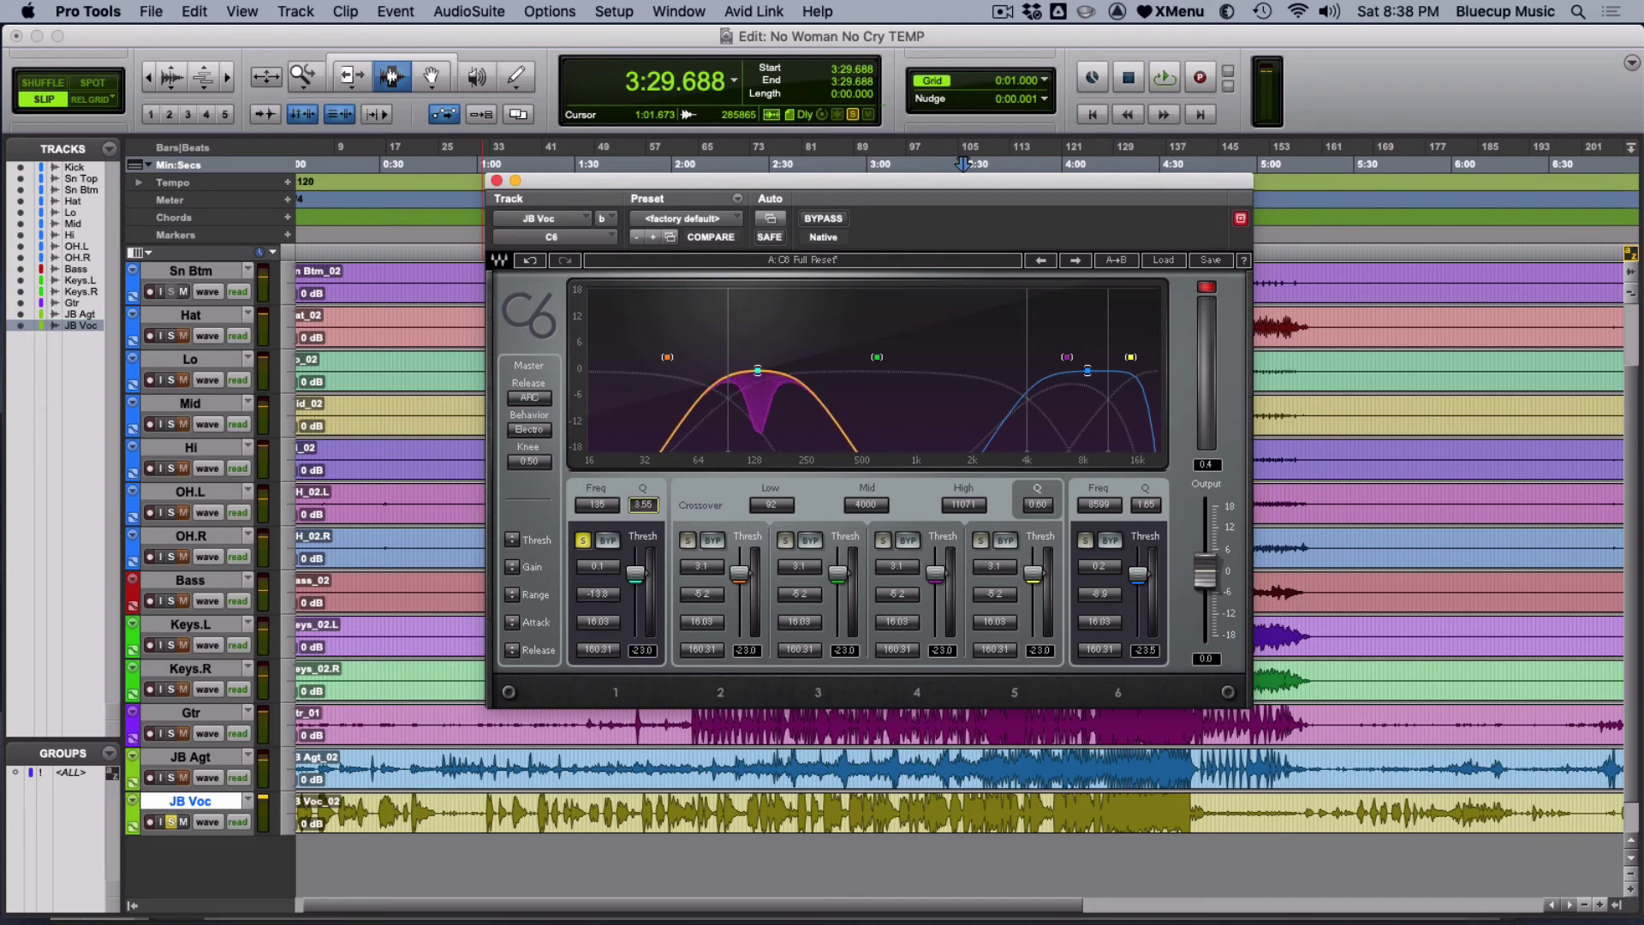
{"action": "key", "text": "space"}
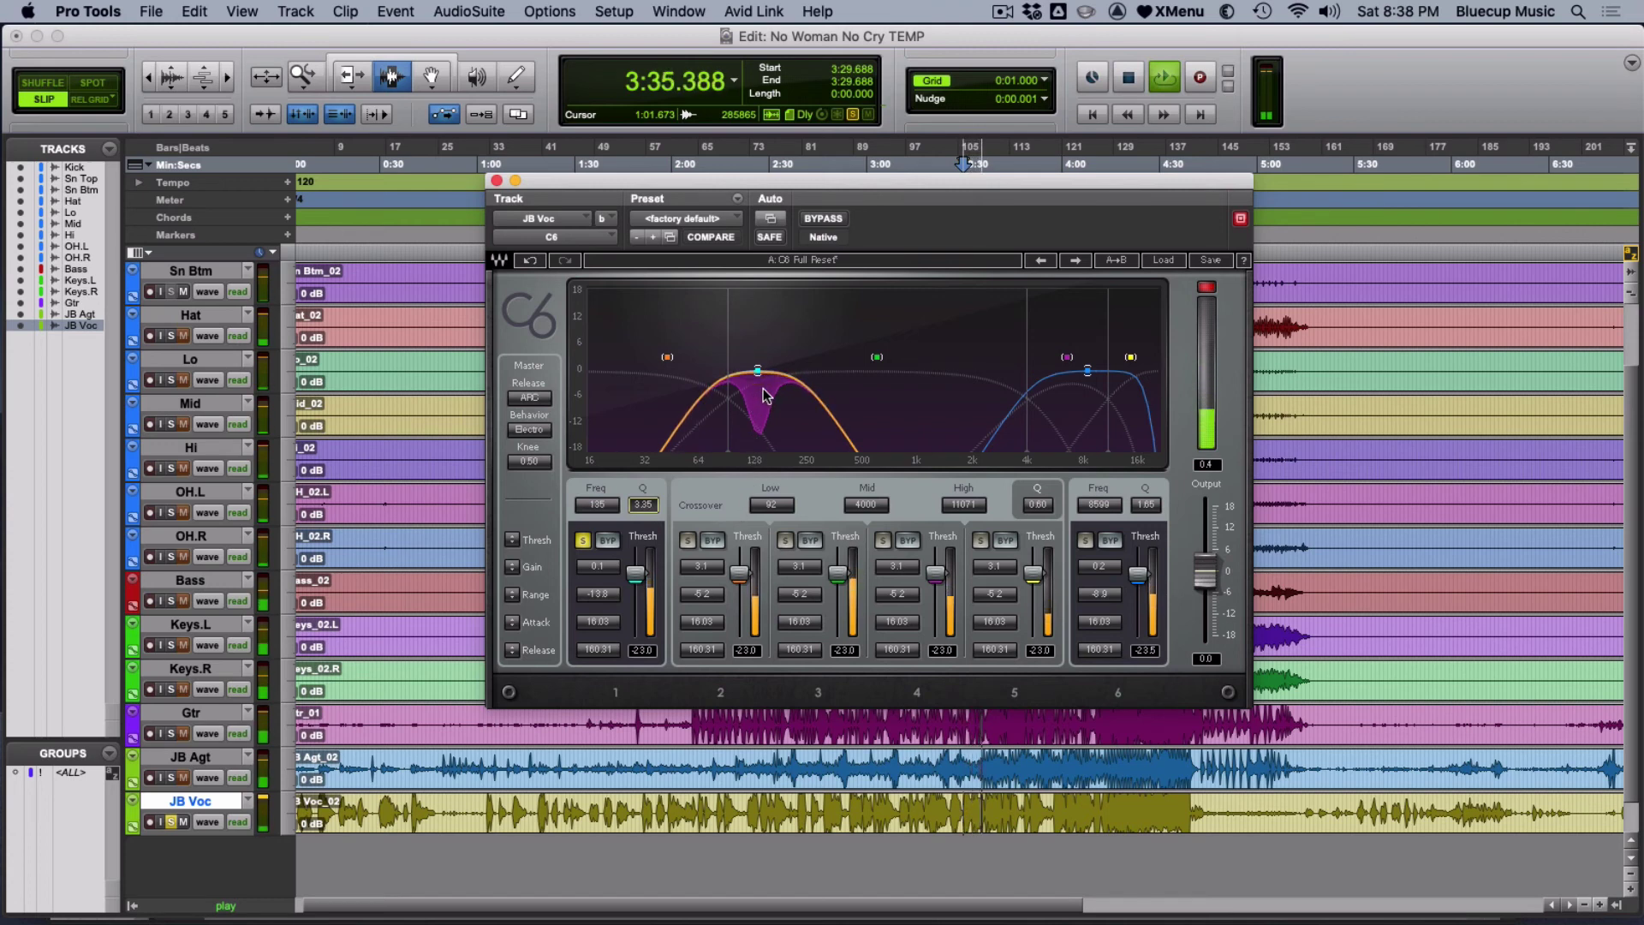
{"action": "key", "text": "space"}
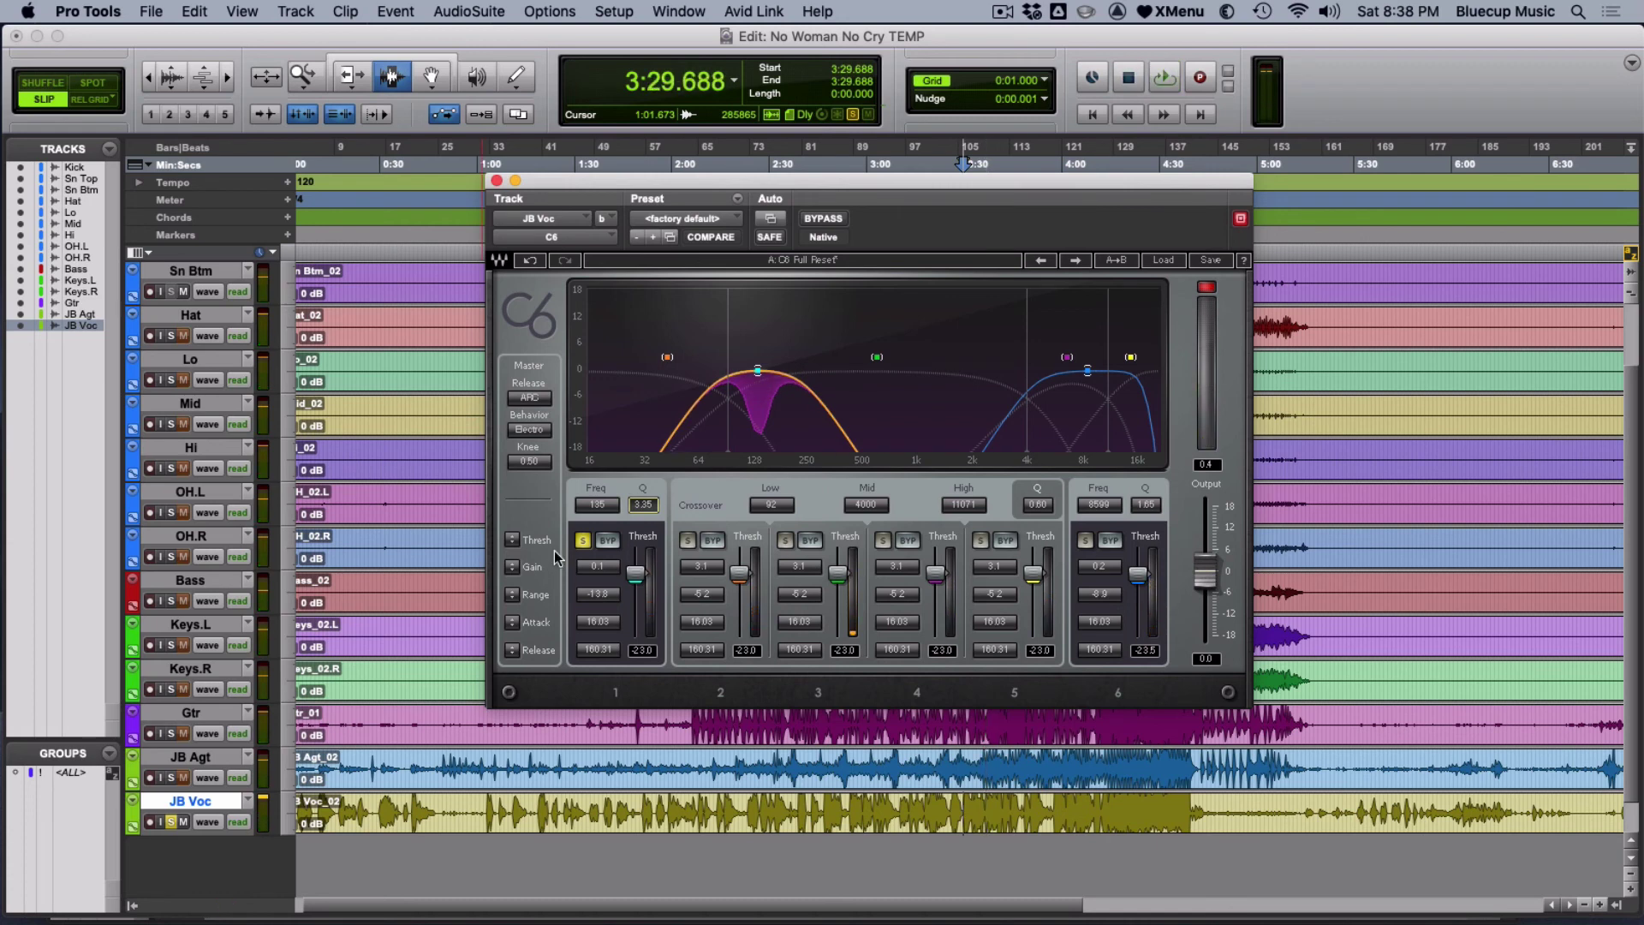
Turn off band 1's solo and audition the full vocal through all six bands.
{"action": "left_click", "coordinate": [584, 540]}
{"action": "key", "text": "space"}
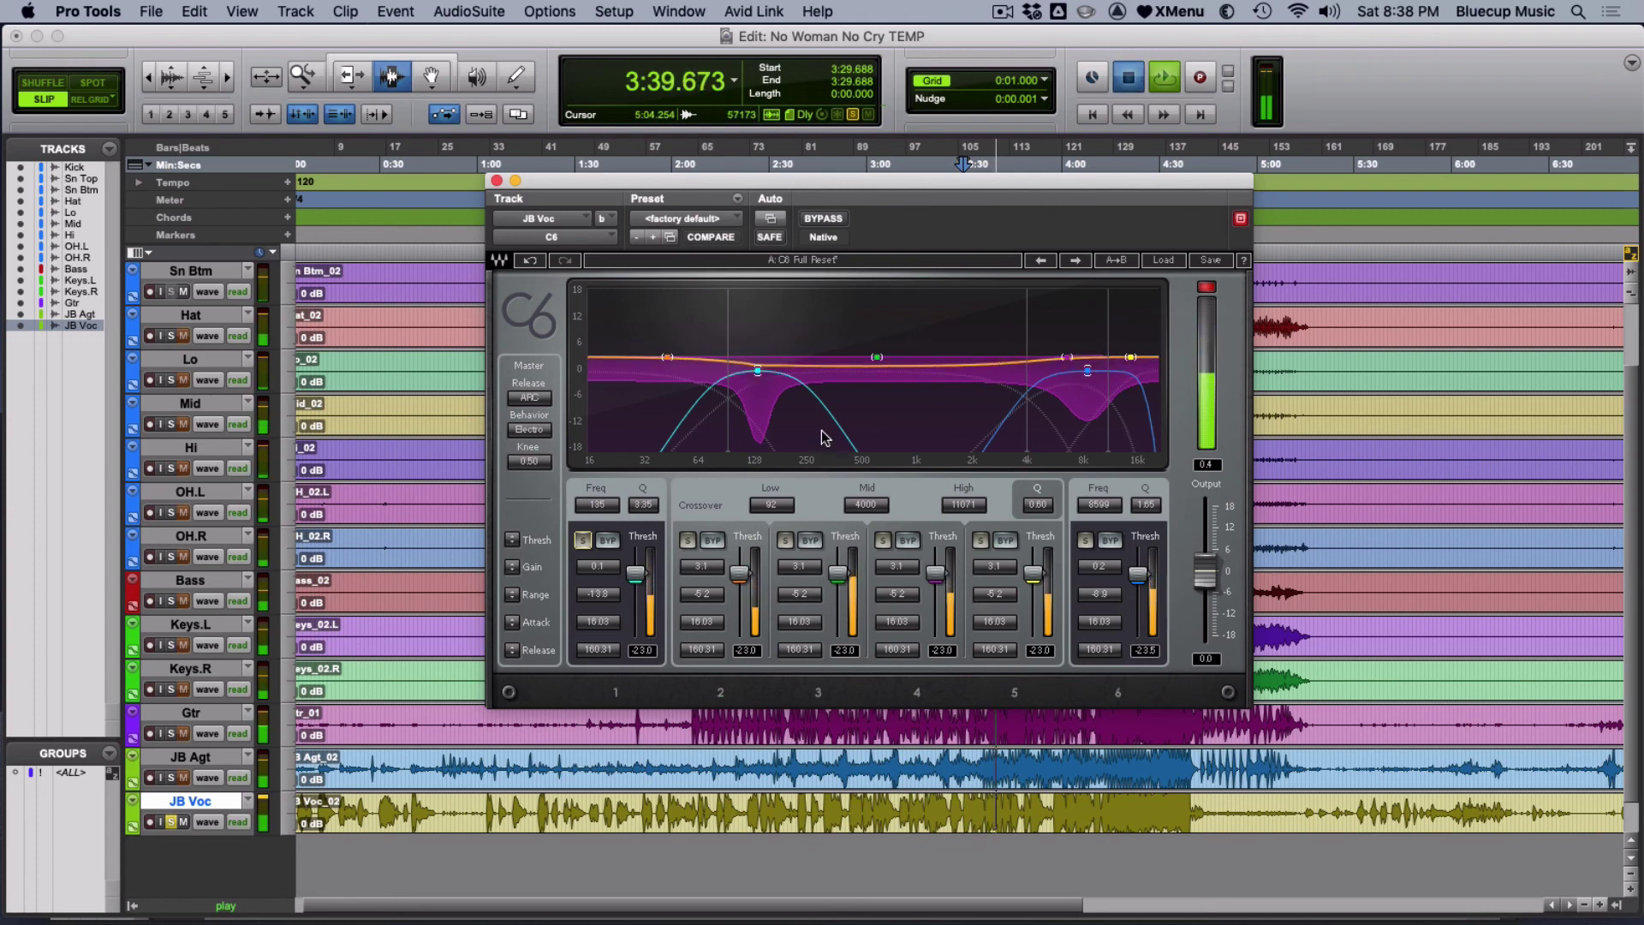
{"action": "key", "text": "space"}
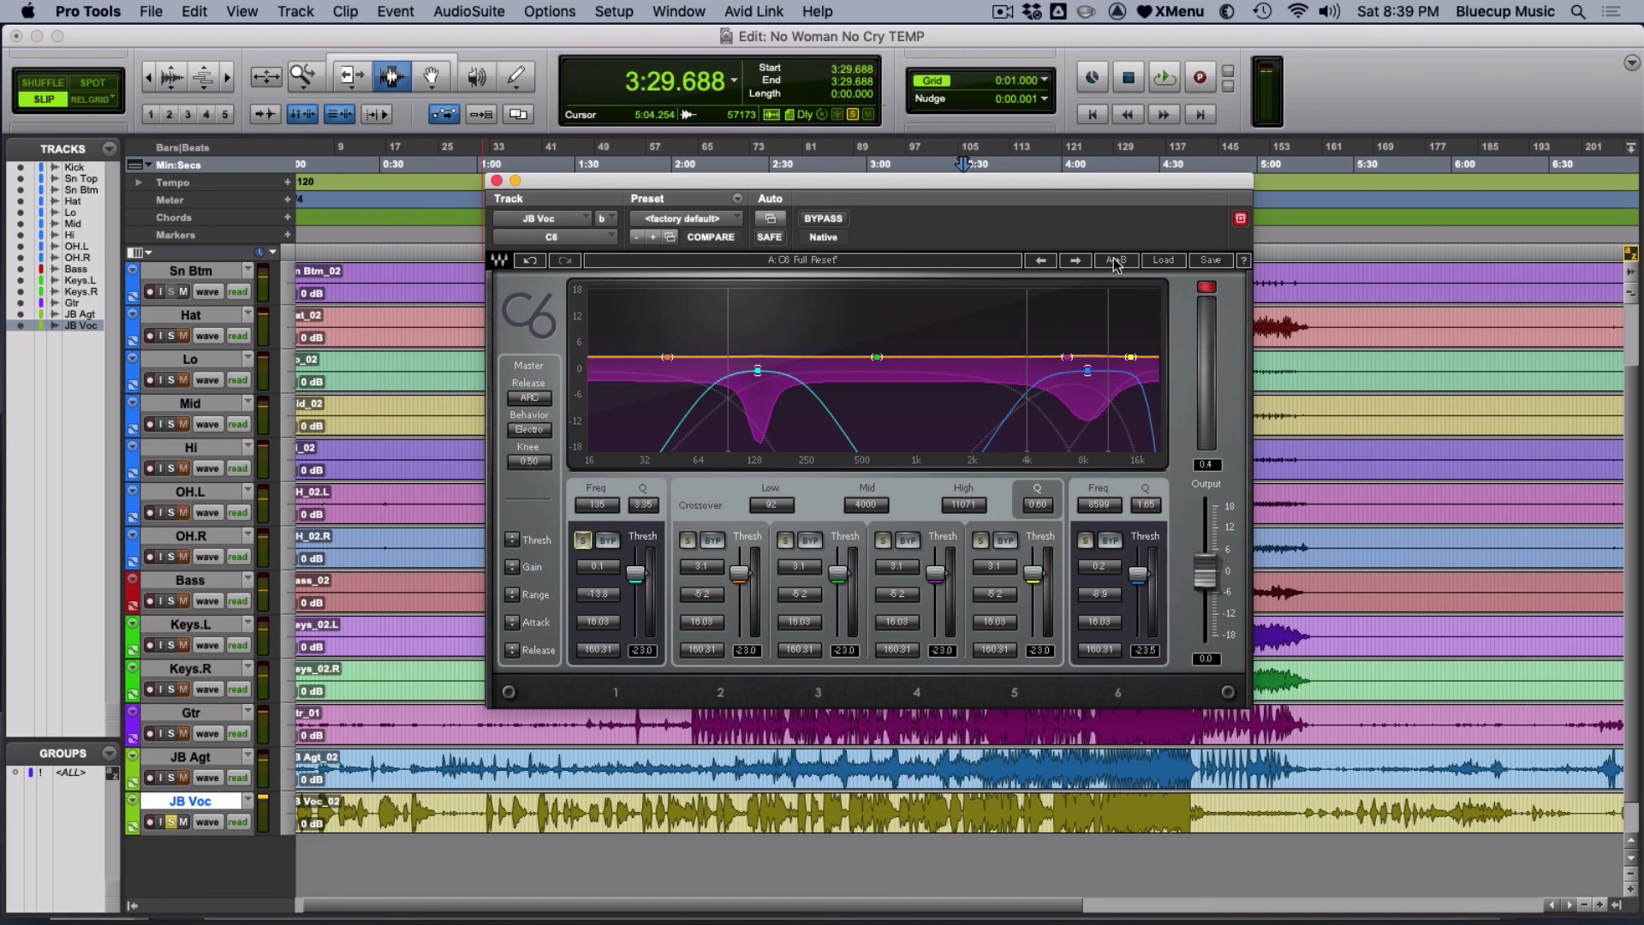
Look over the plugin's factory preset categories without loading a preset.
{"action": "left_click", "coordinate": [1167, 261]}
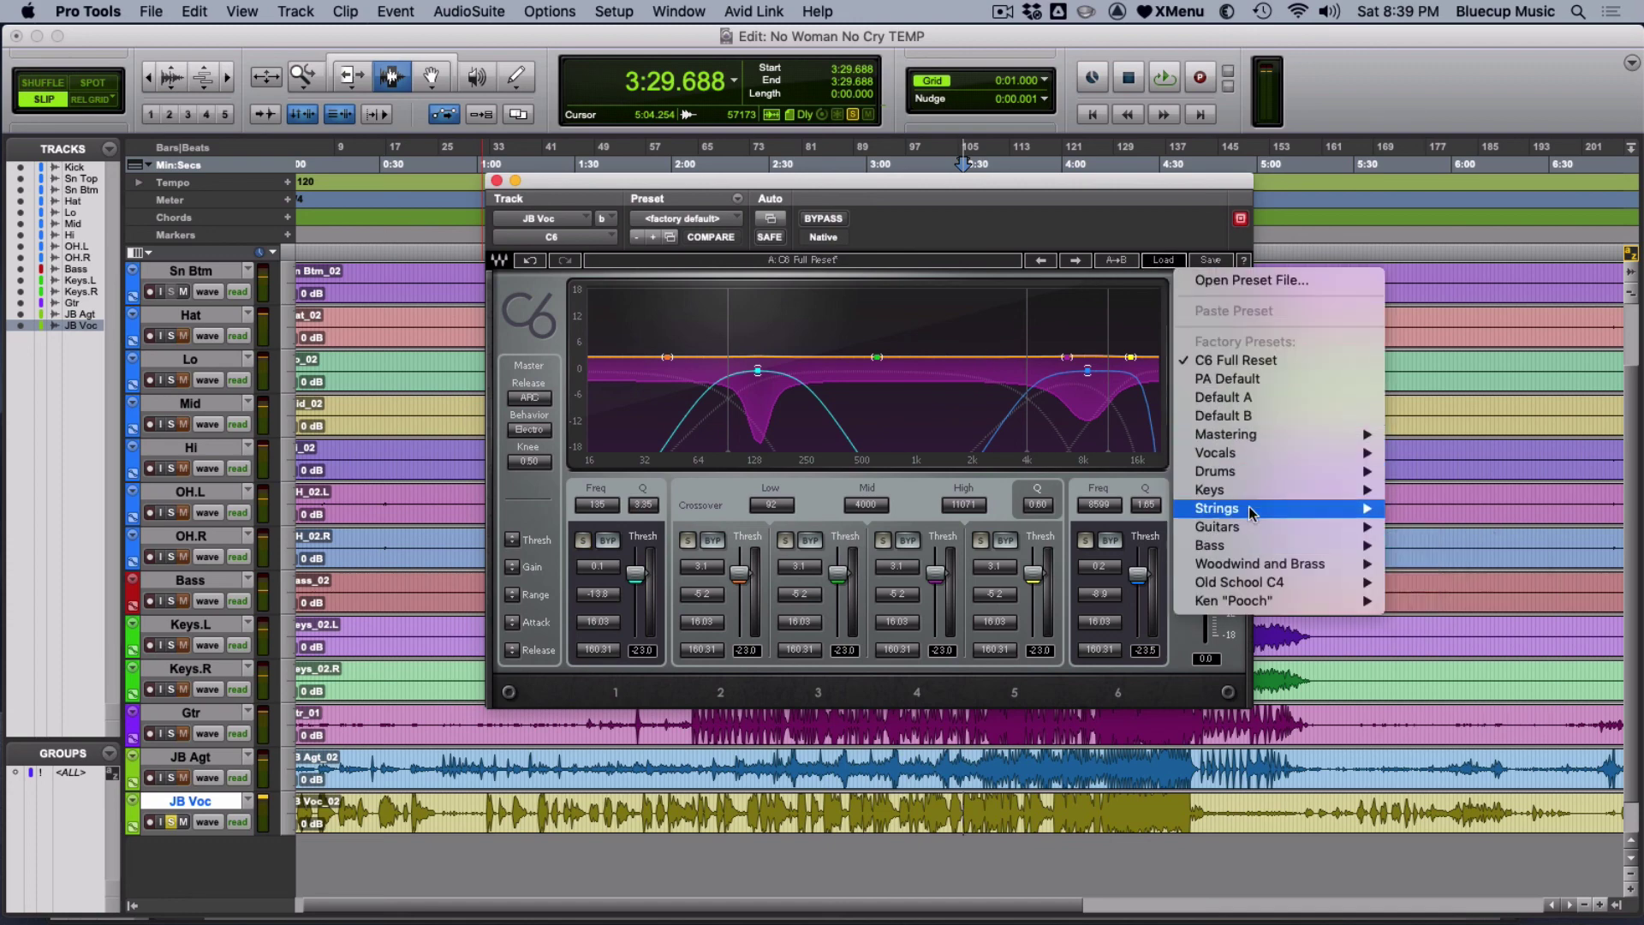
{"action": "left_click", "coordinate": [916, 178]}
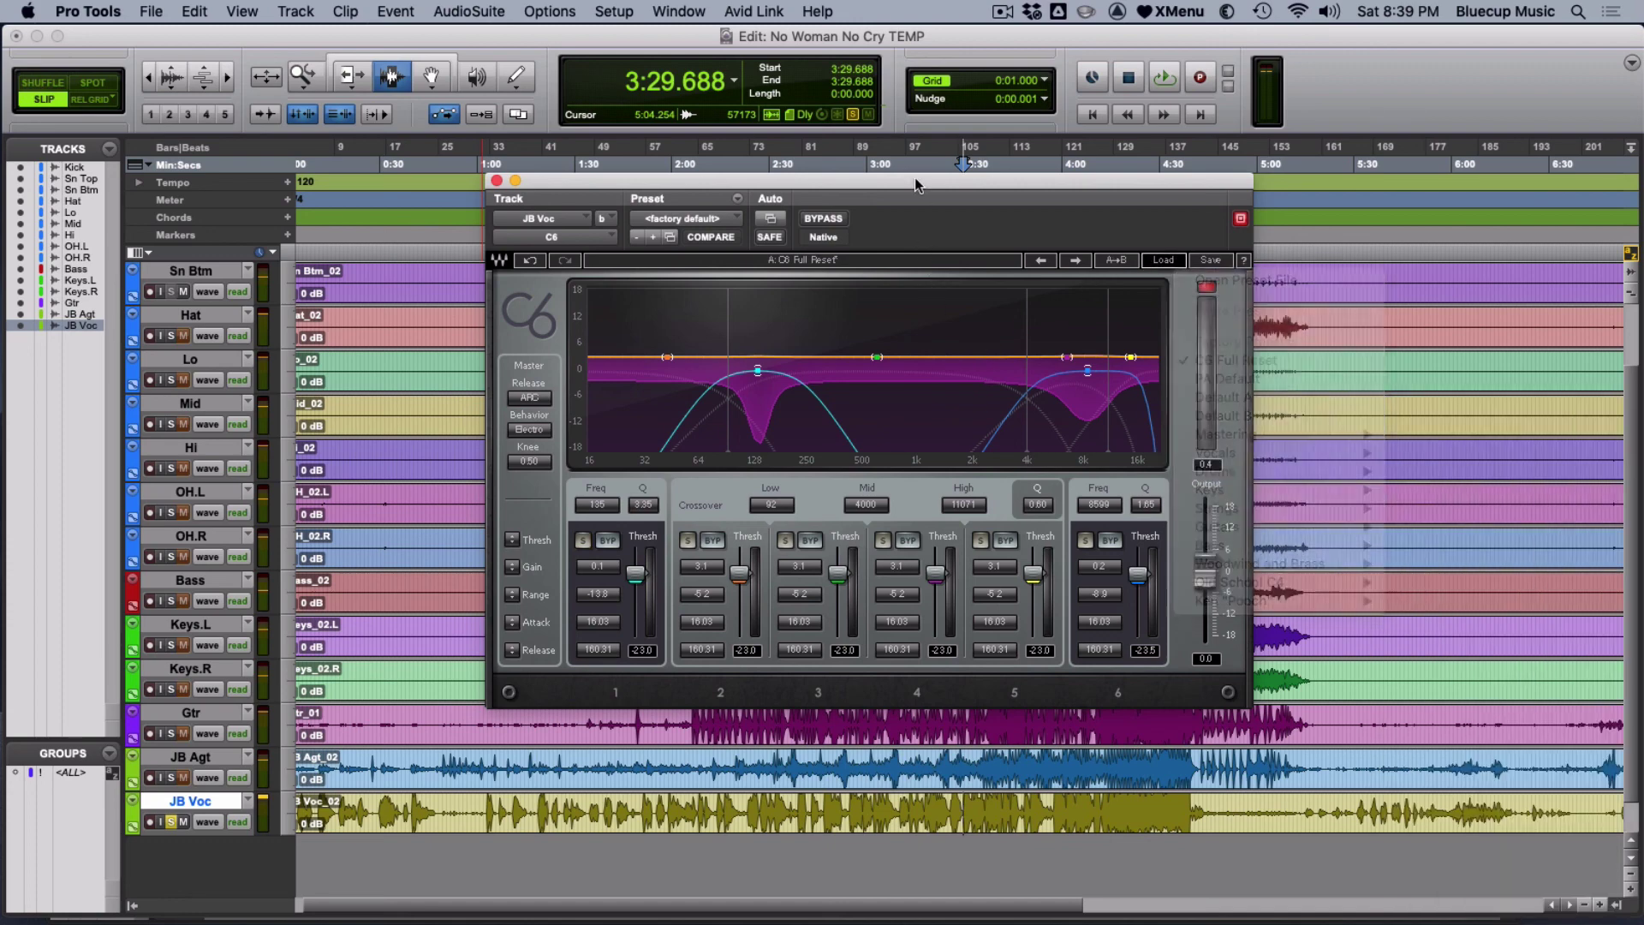